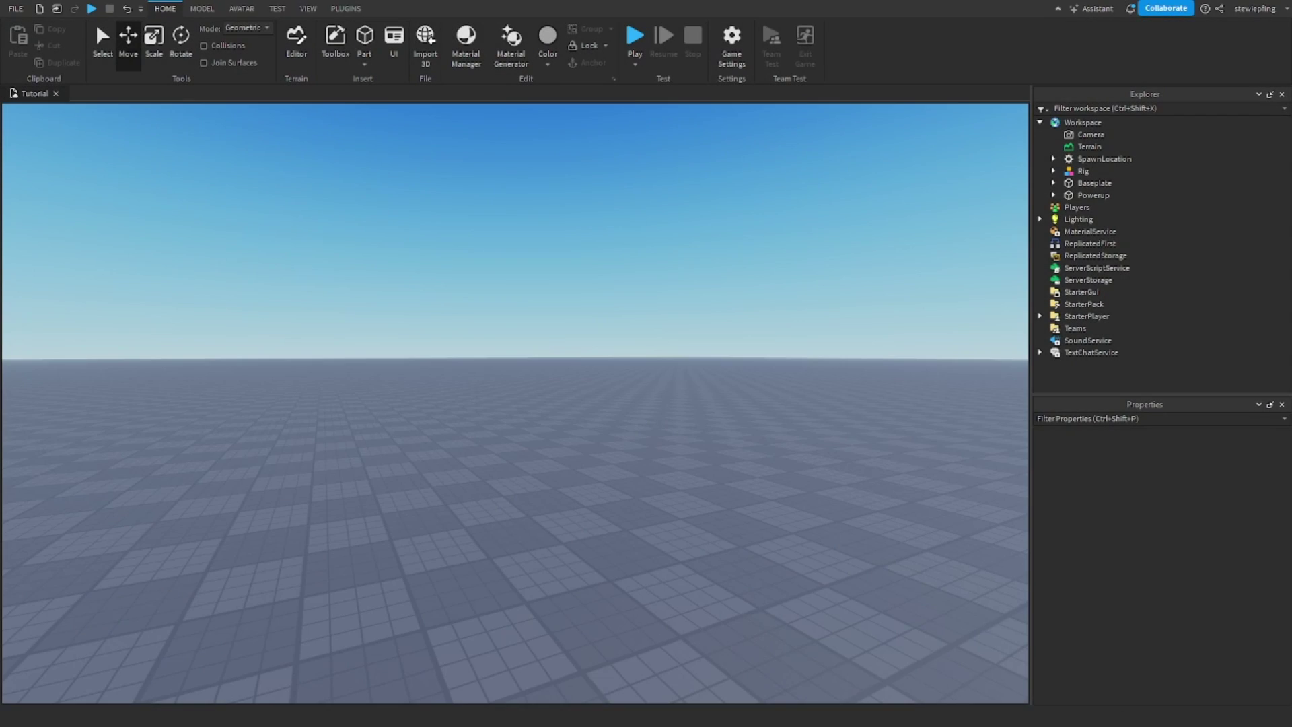
right_click_drag(674, 406, 710, 407)
key("w")
scroll(712, 390, "down", 8)
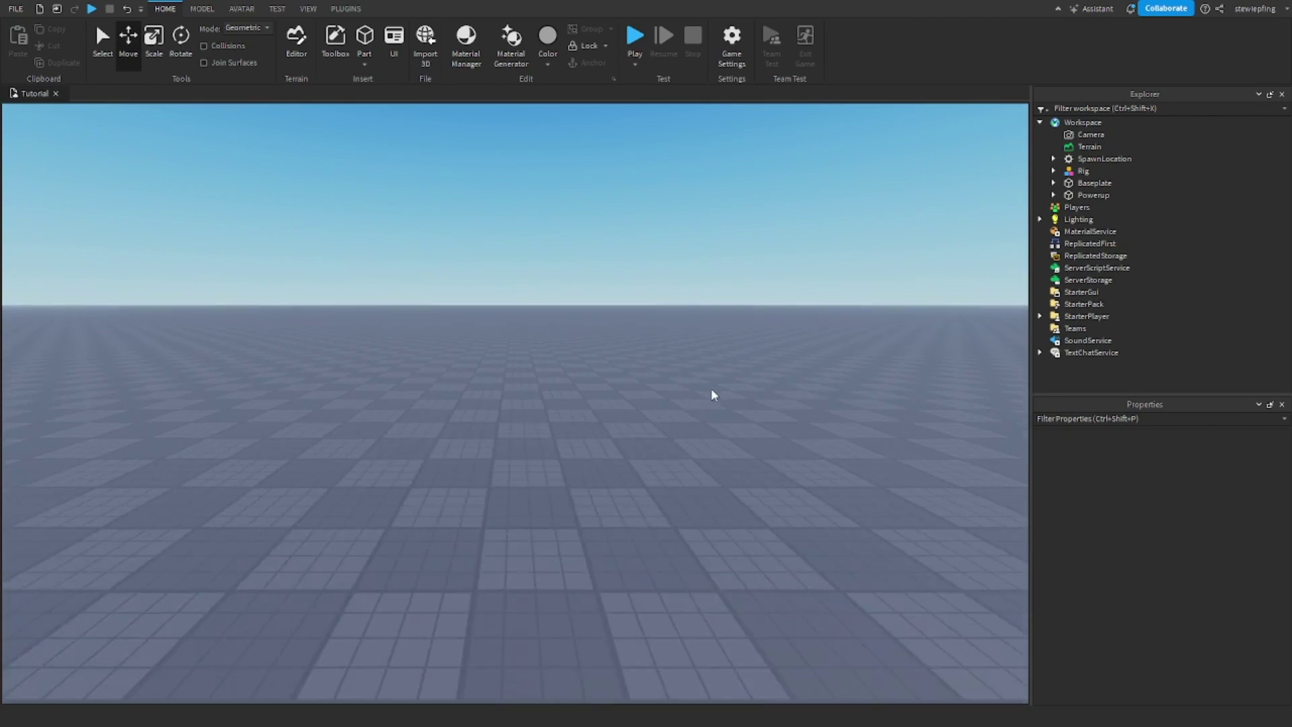
key("w")
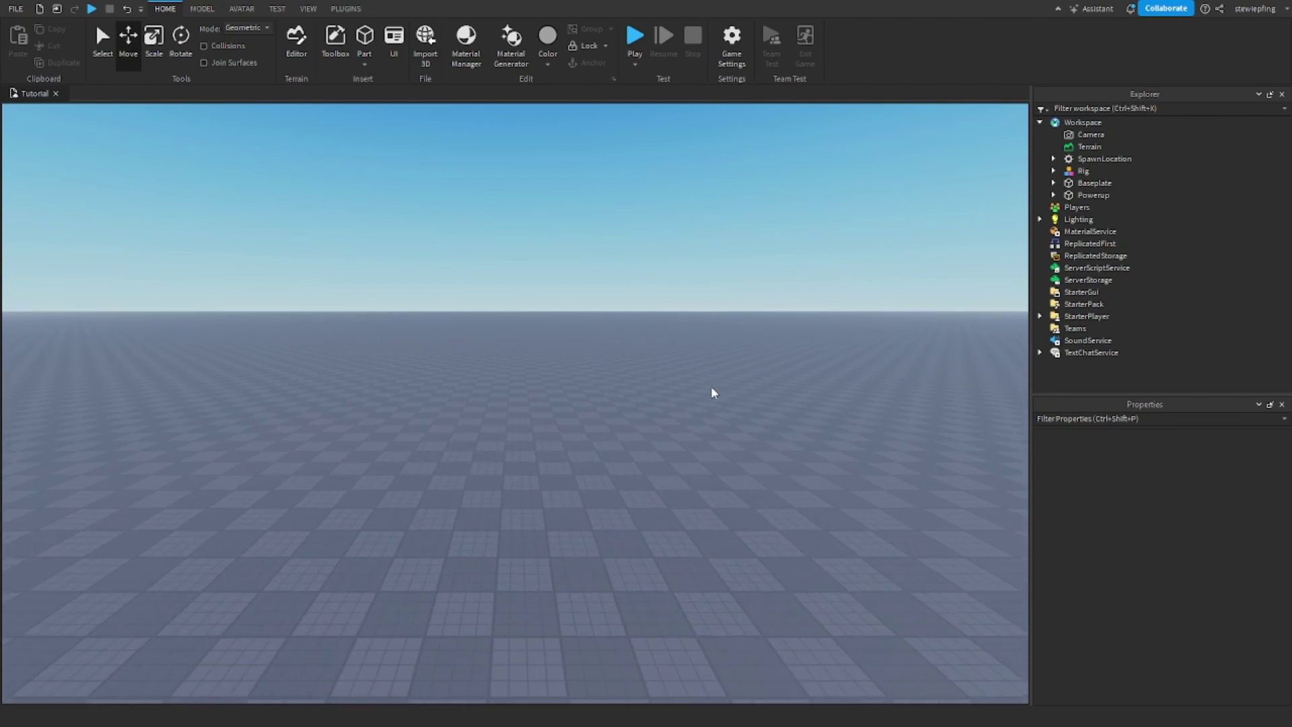
right_click_drag(713, 386, 671, 384)
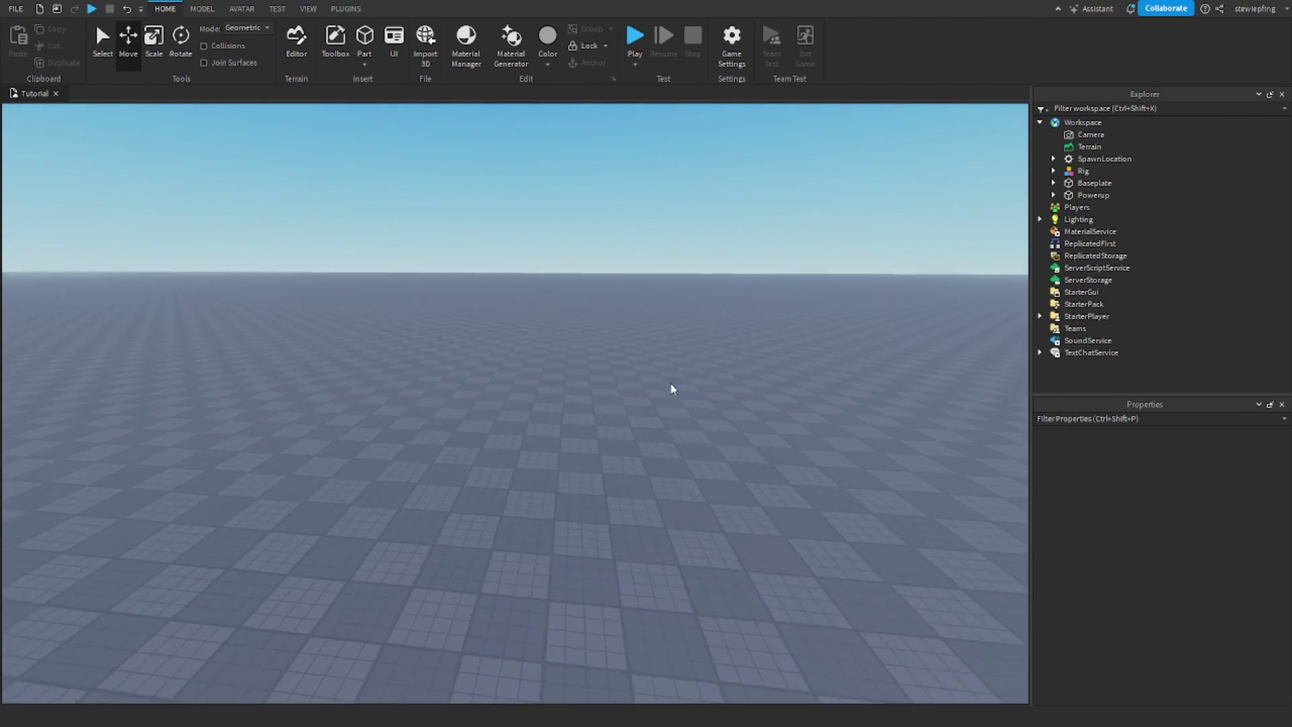
right_click_drag(507, 405, 499, 406)
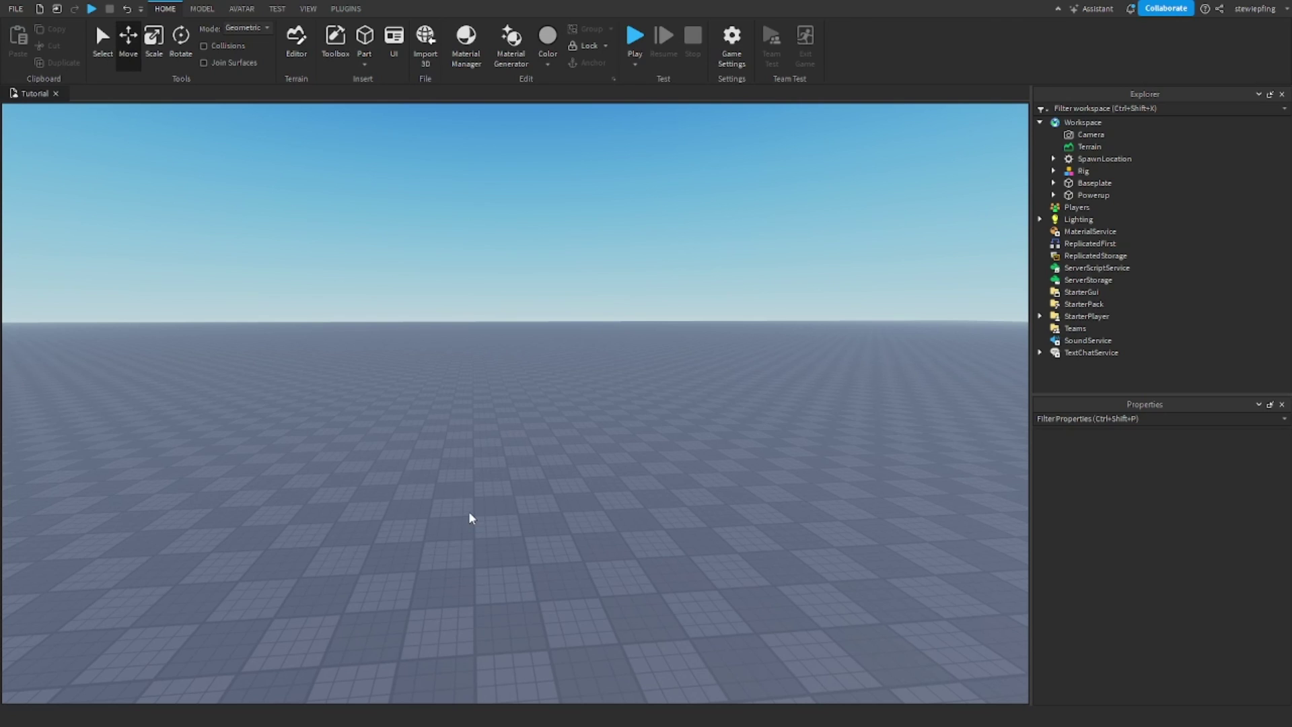
right_click_drag(583, 475, 582, 475)
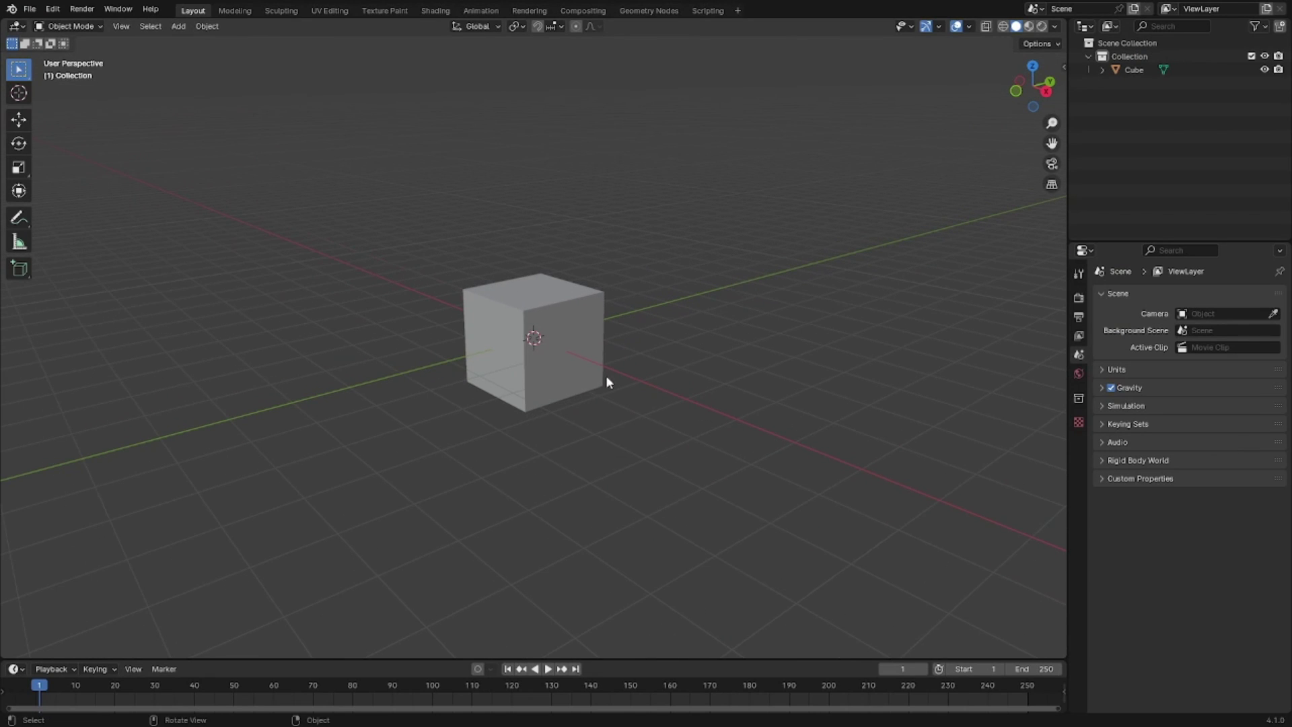
Step: In Blender, select the cube and add a second material slot with a new material named Outline
left_click(545, 349)
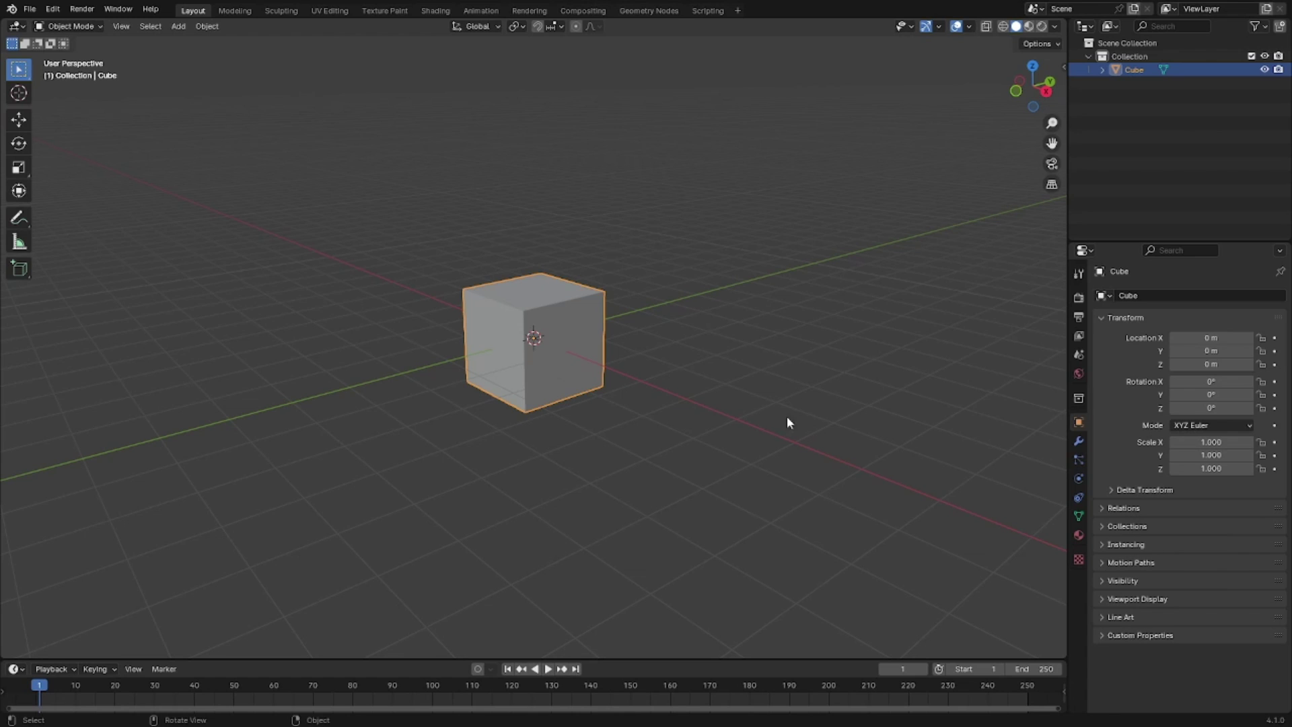
left_click(1078, 535)
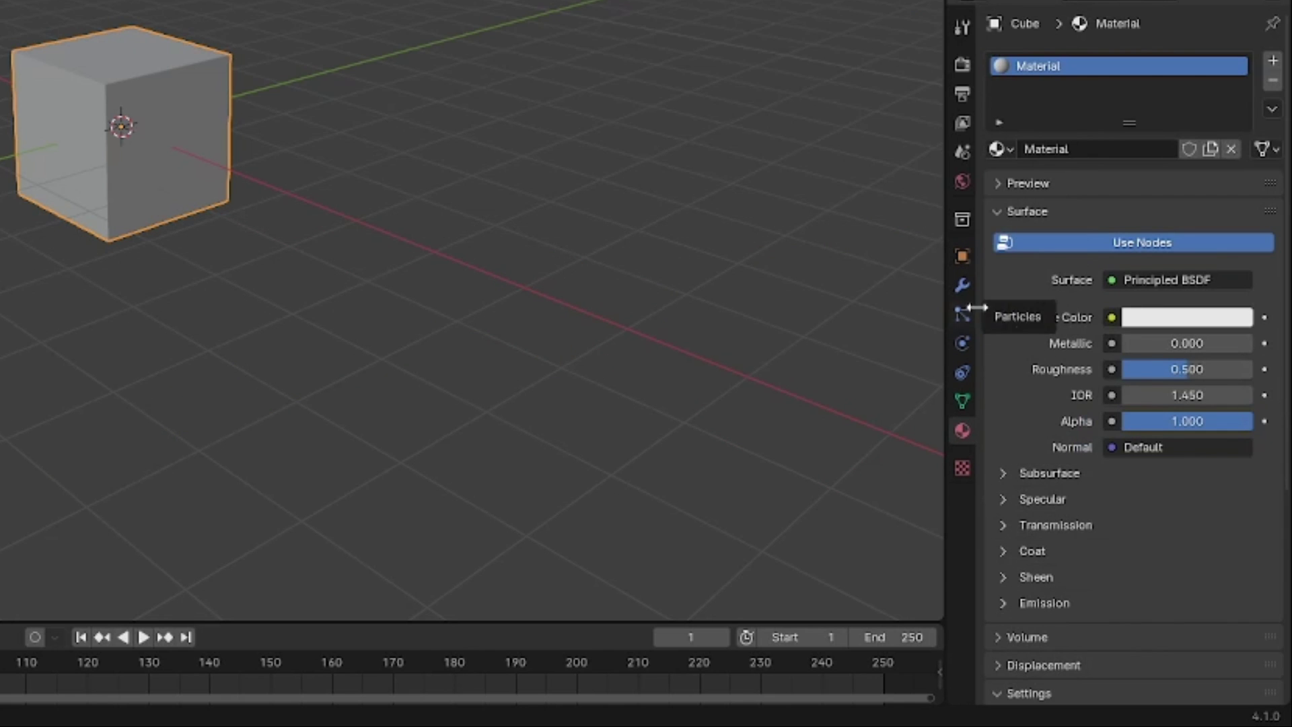
left_click(1272, 61)
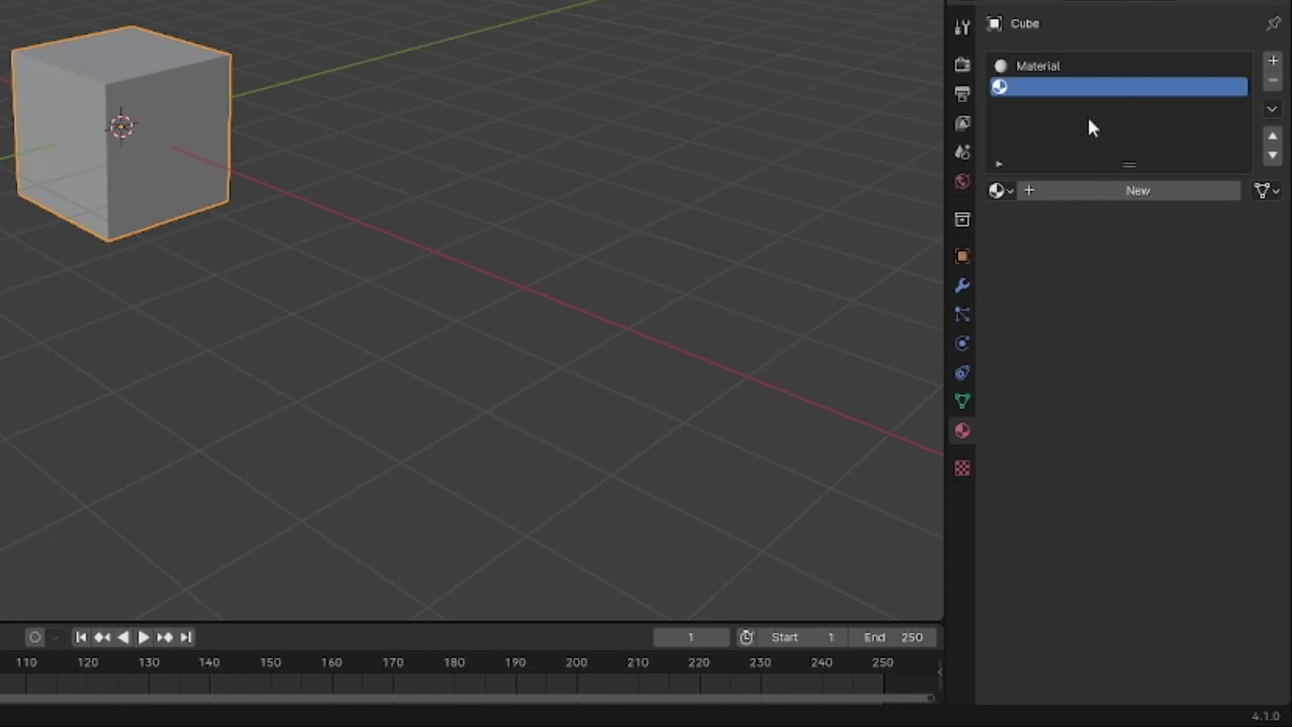
left_click(1117, 190)
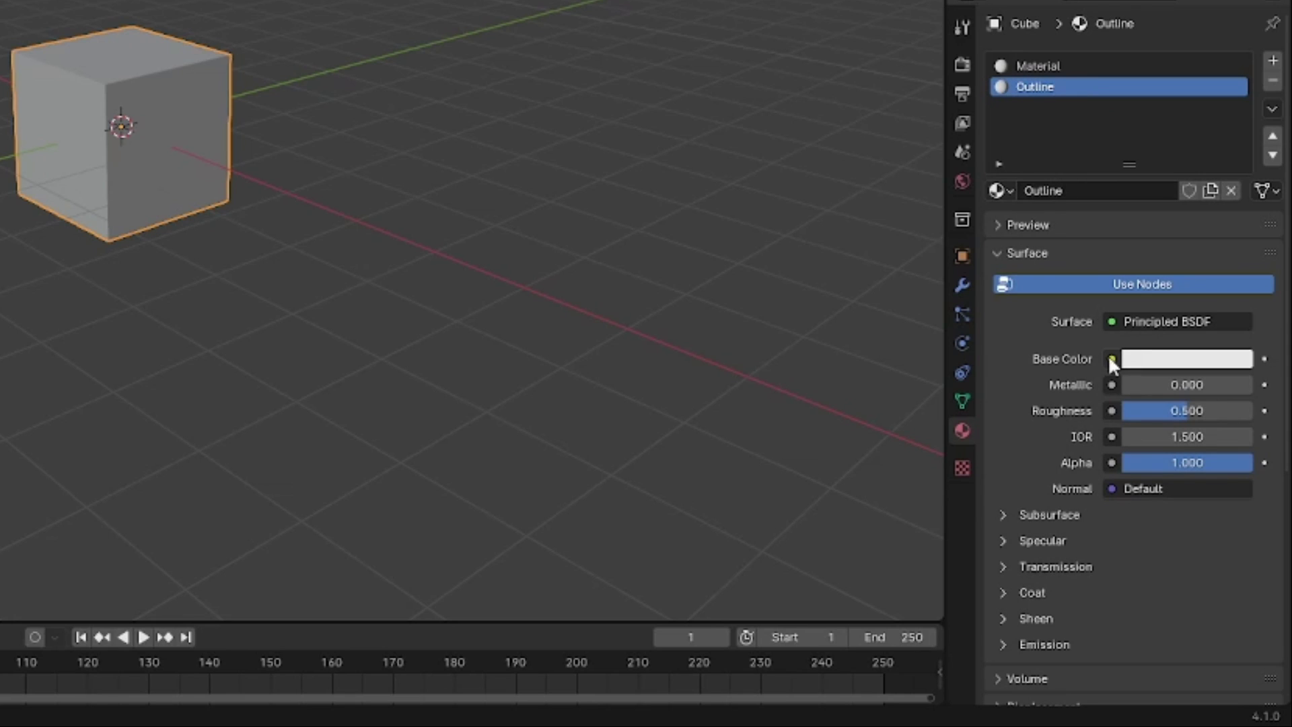
Step: Change the Outline material's surface shader to Emission and set its color to black
left_click(1155, 321)
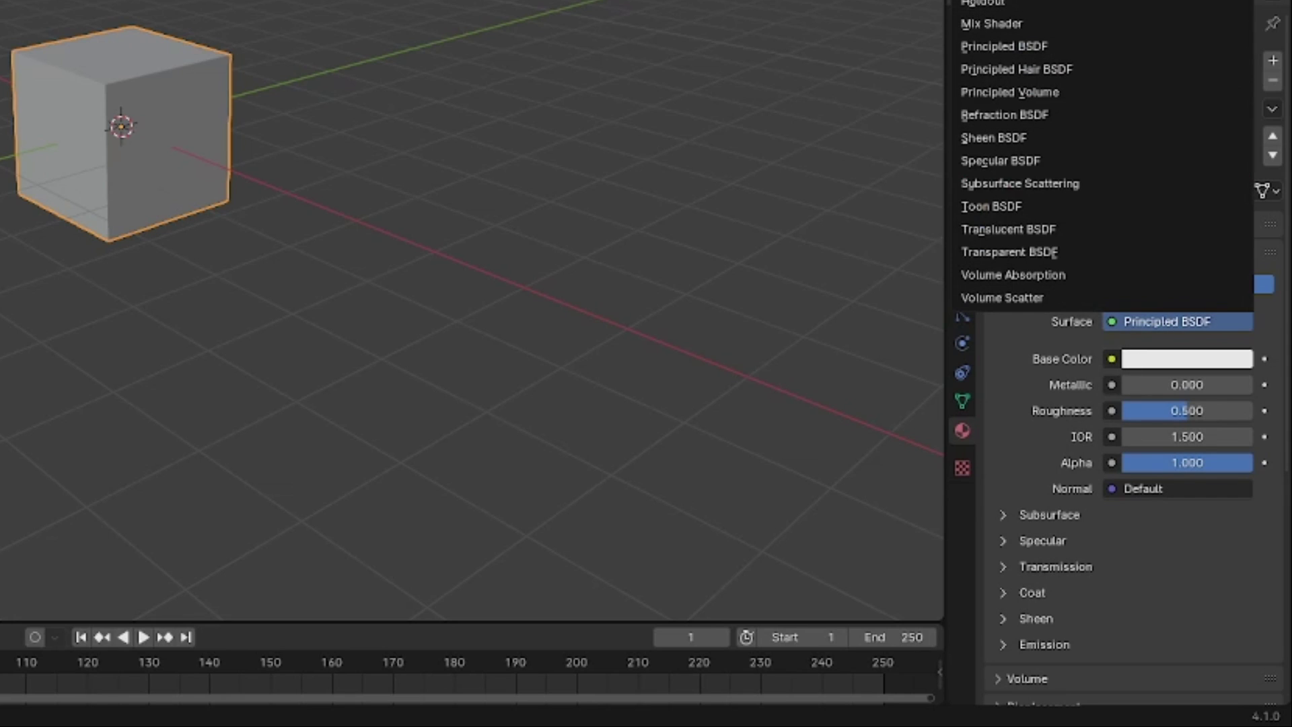
left_click(983, 0)
left_click(1159, 366)
left_click(1240, 212)
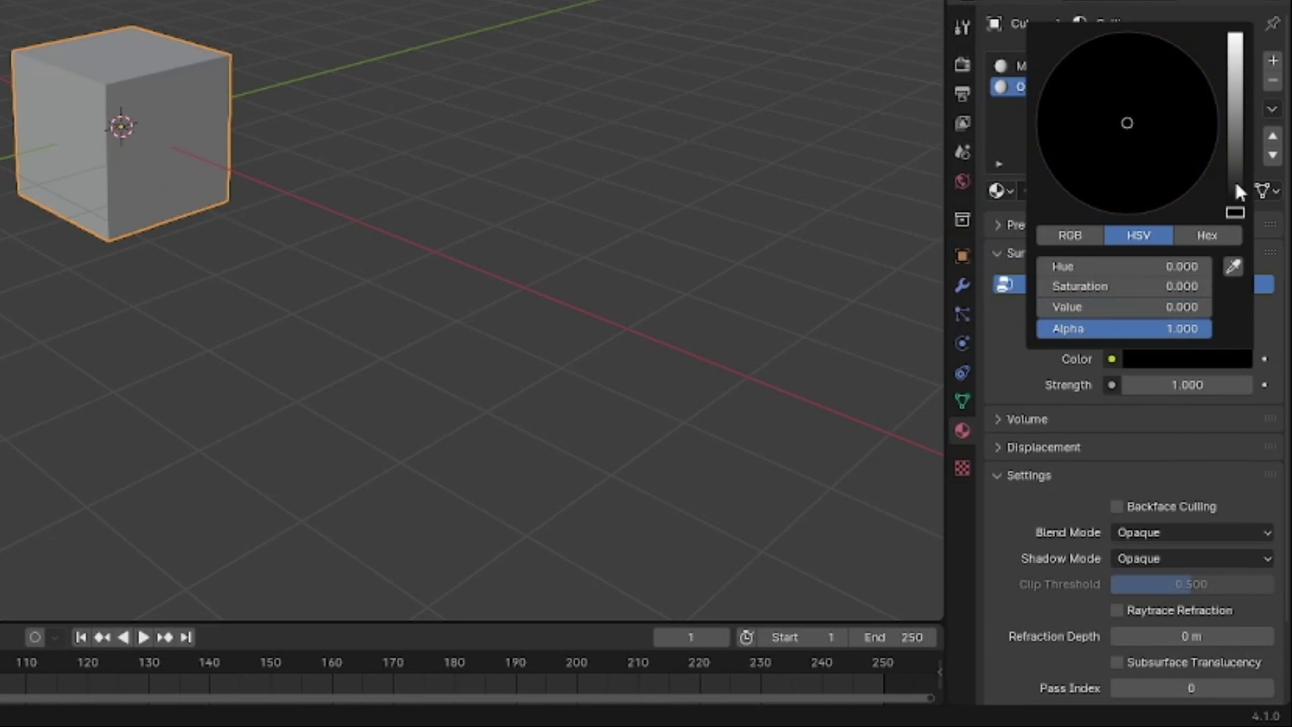
Step: Enable Backface Culling and set Shadow Mode to None for the Outline material
left_click(1119, 506)
scroll(1118, 510, "down", 3)
left_click(1165, 471)
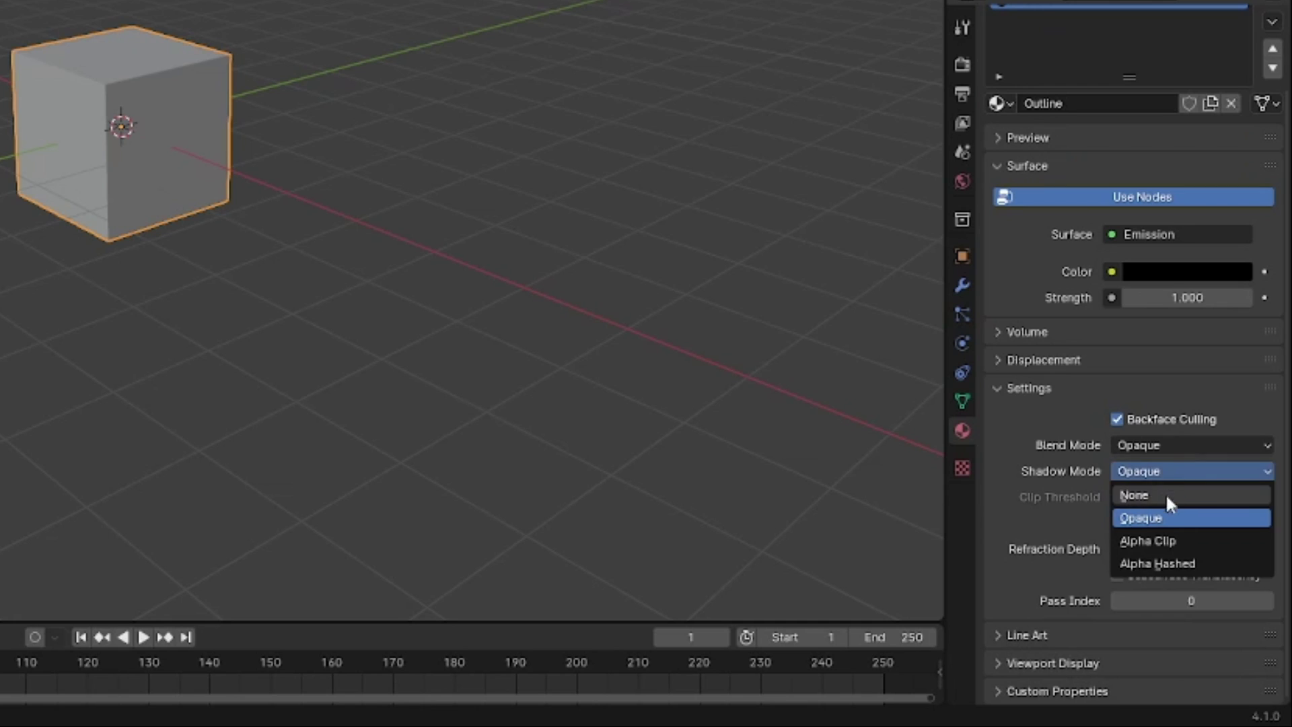
left_click(1144, 495)
Step: Add a Solidify modifier to the cube
left_click(962, 286)
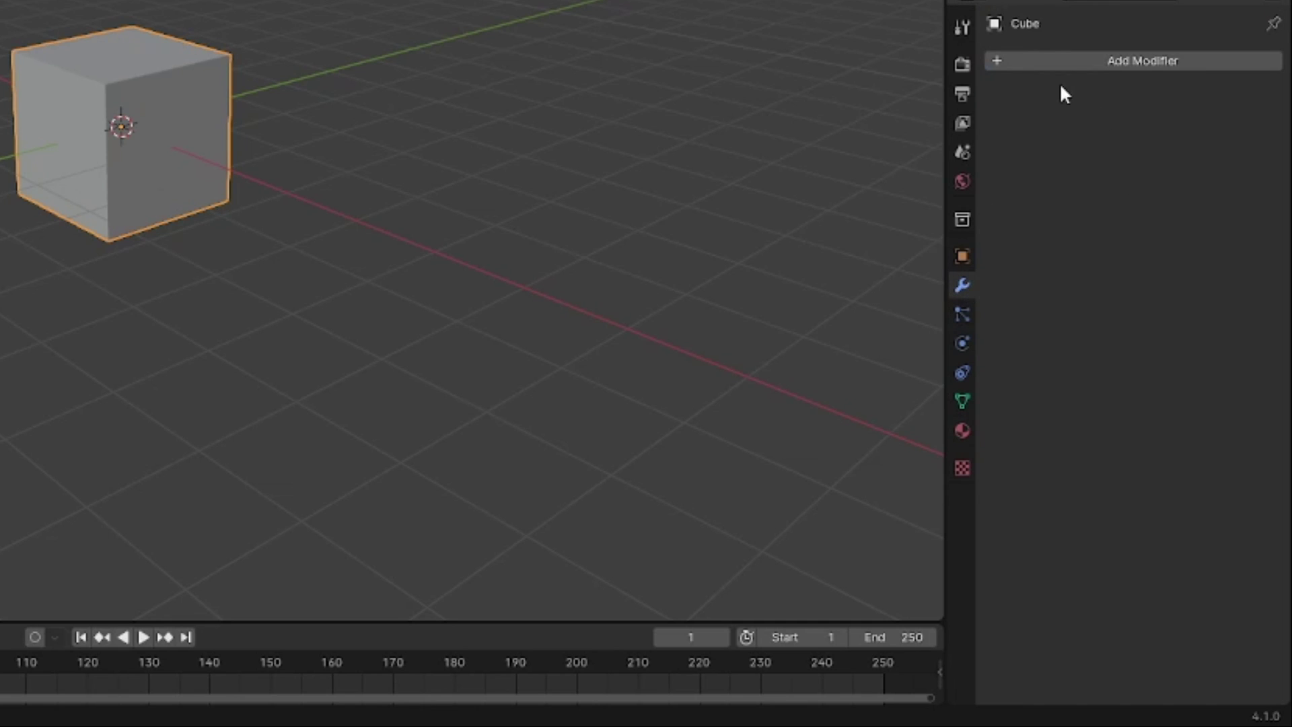
left_click(1079, 61)
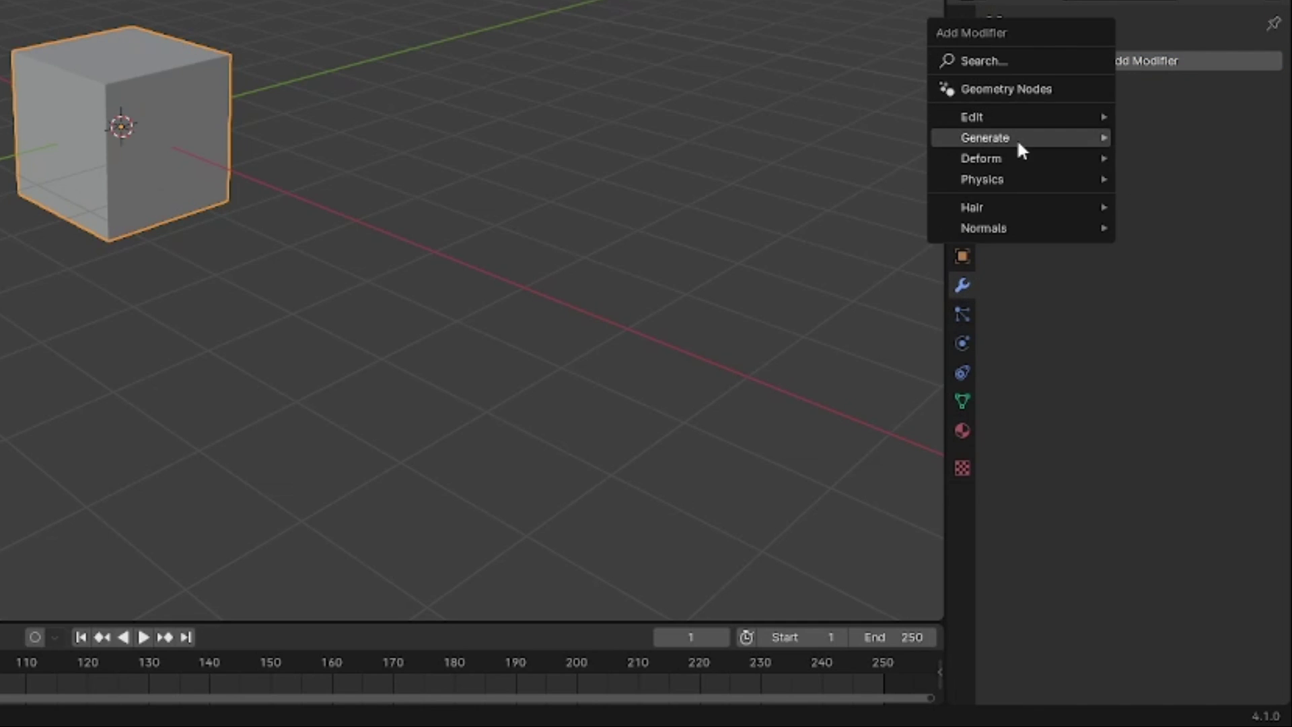
mouse_move(1016, 139)
left_click(810, 385)
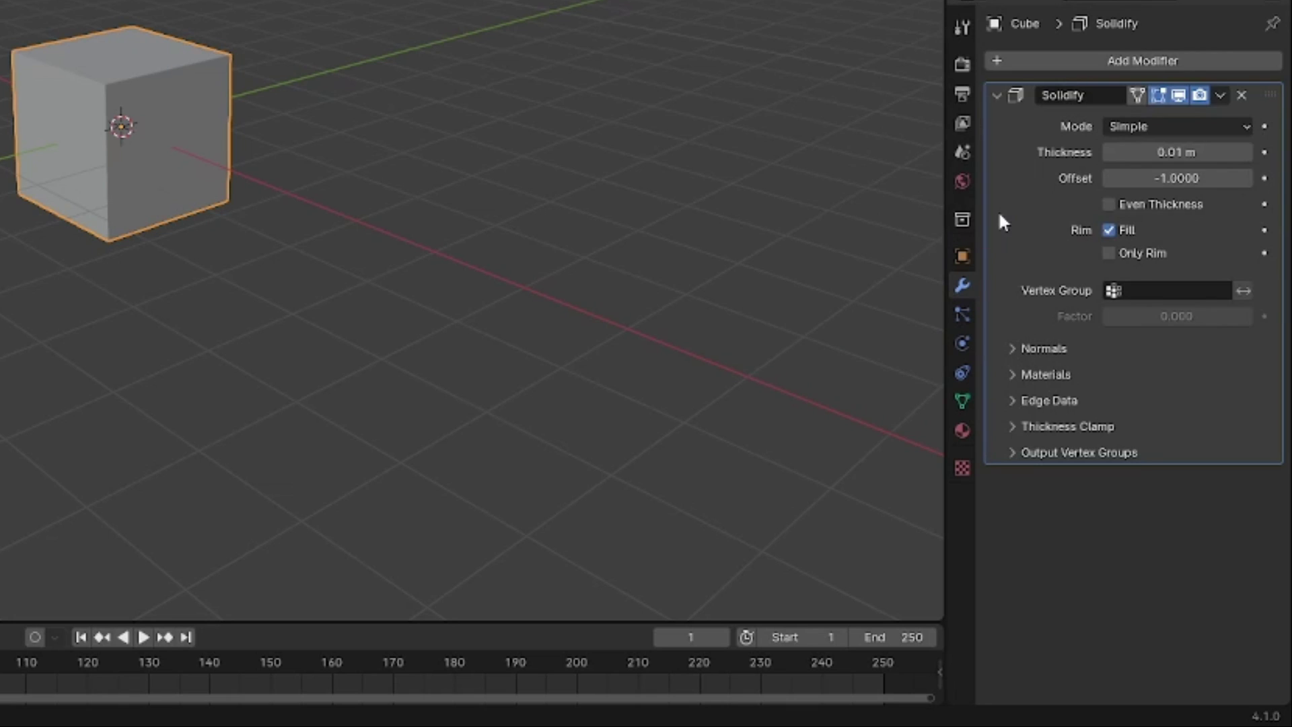
Step: Enable flipped, high-quality normals in the Solidify modifier and set its Material Offset to 1
left_click(1017, 348)
left_click(1112, 379)
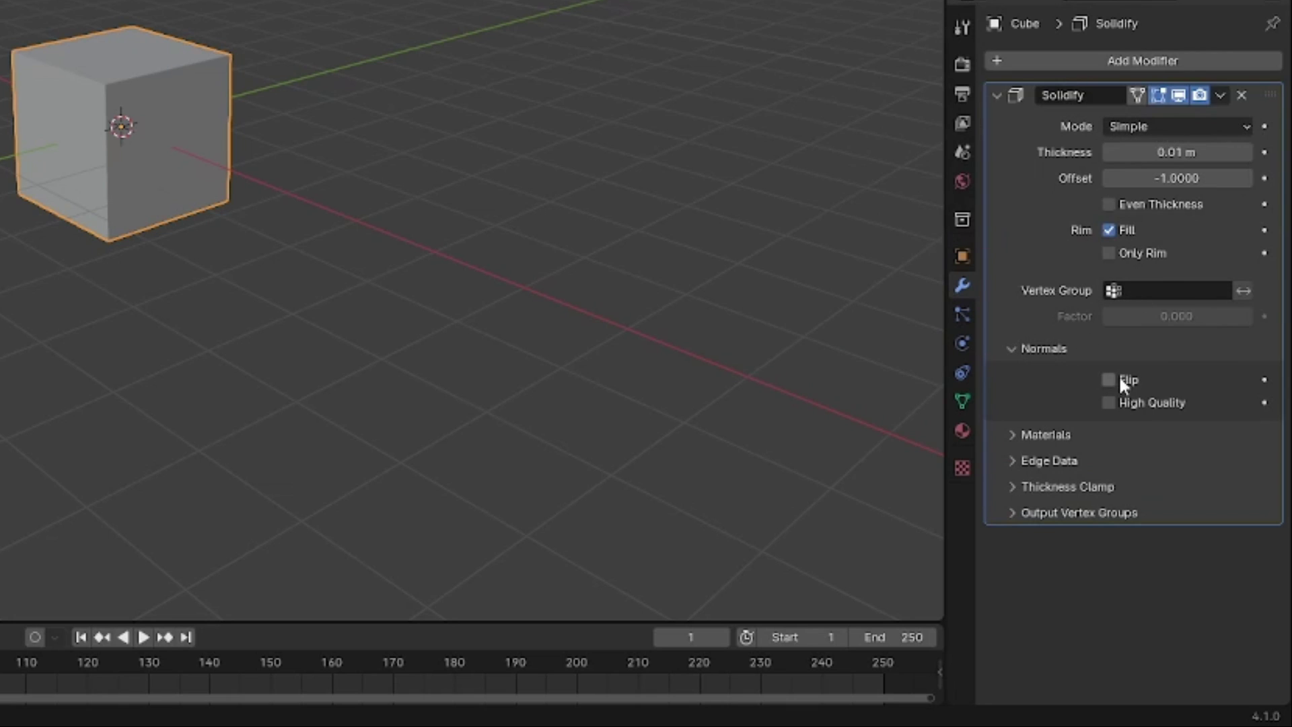
left_click(1012, 434)
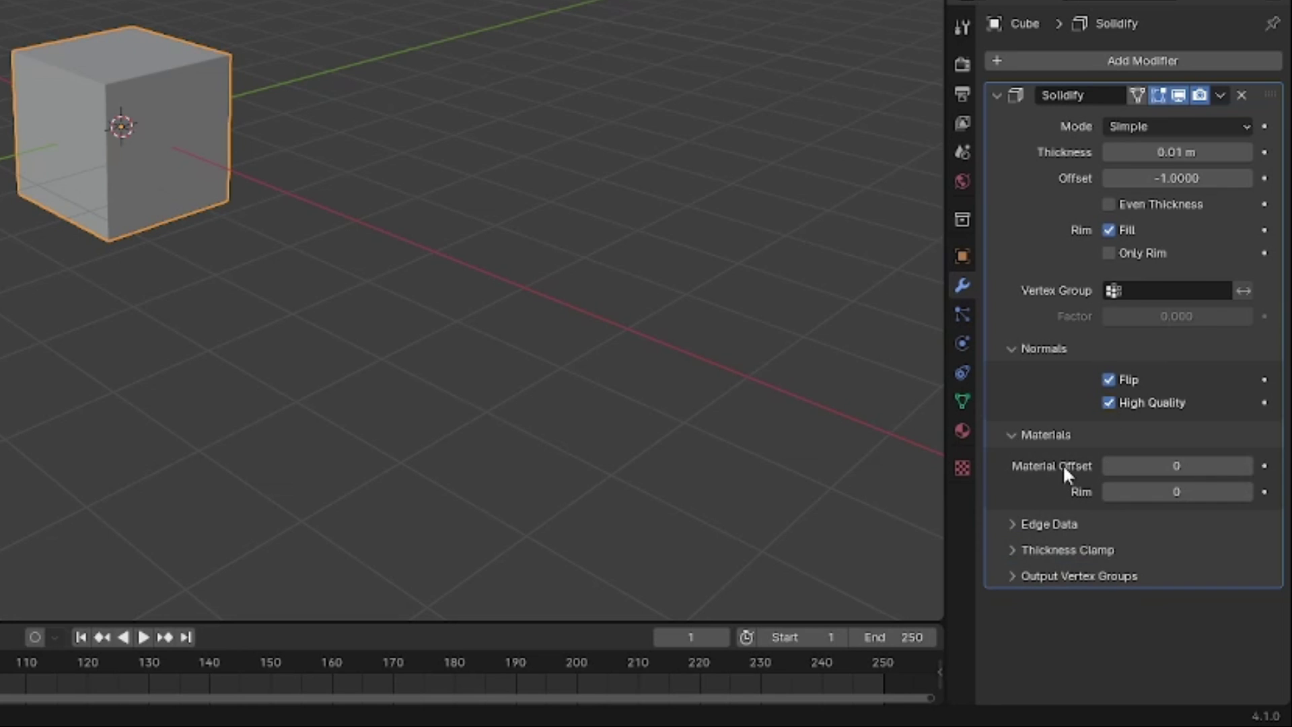
left_click(1247, 466)
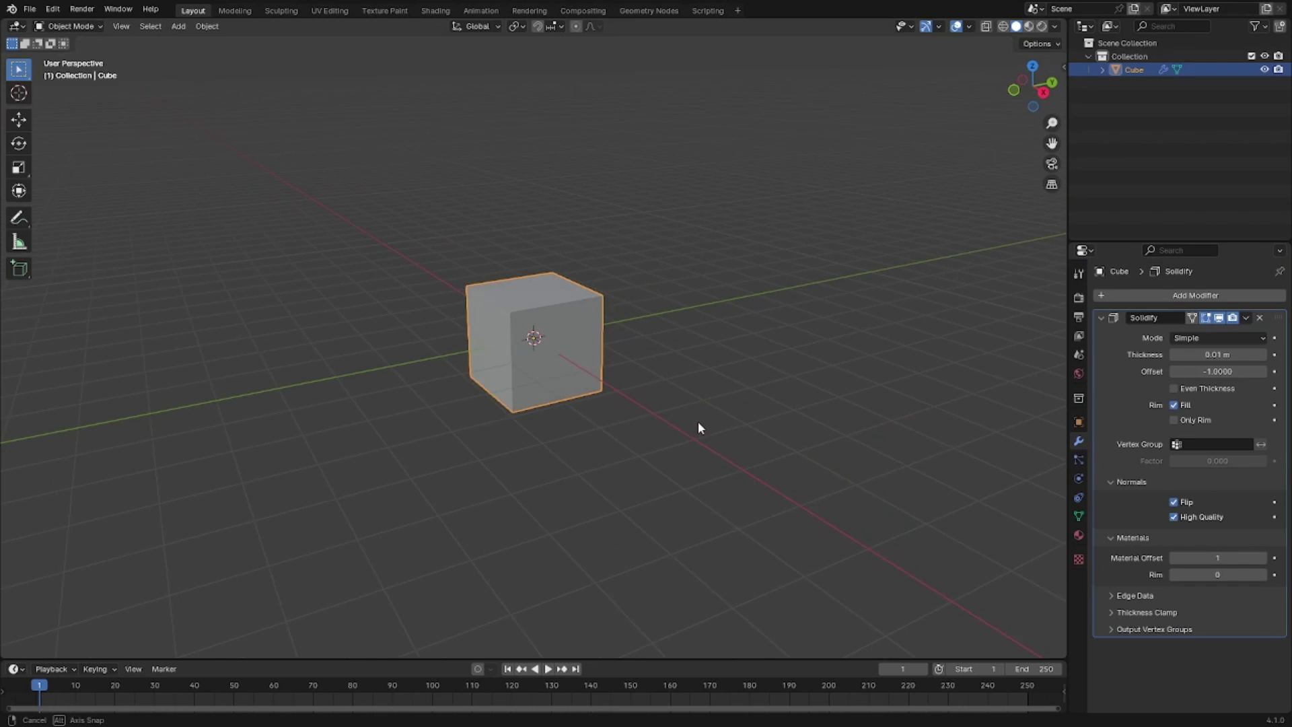
Step: Deselect the cube, show the viewport in Material Preview shading and inspect the cube's edges from several angles
scroll(698, 425, "up", 2)
left_click(698, 426)
key("F3")
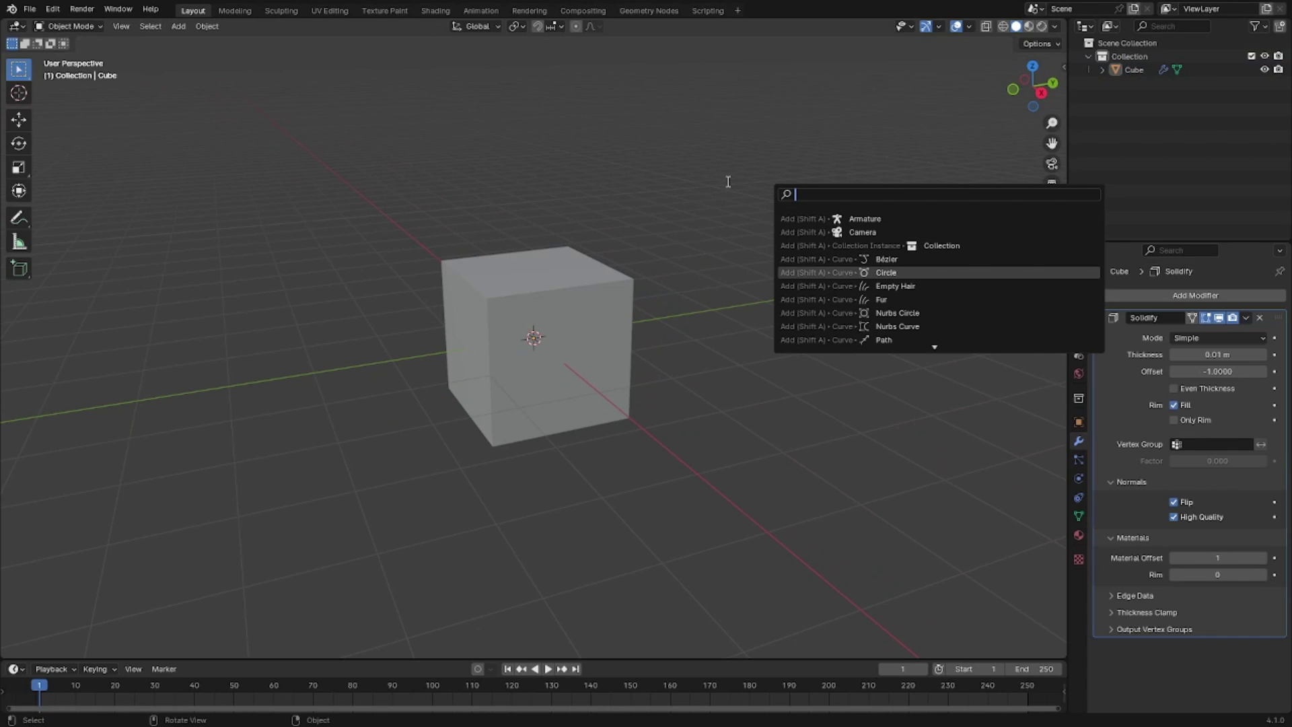
key("Escape")
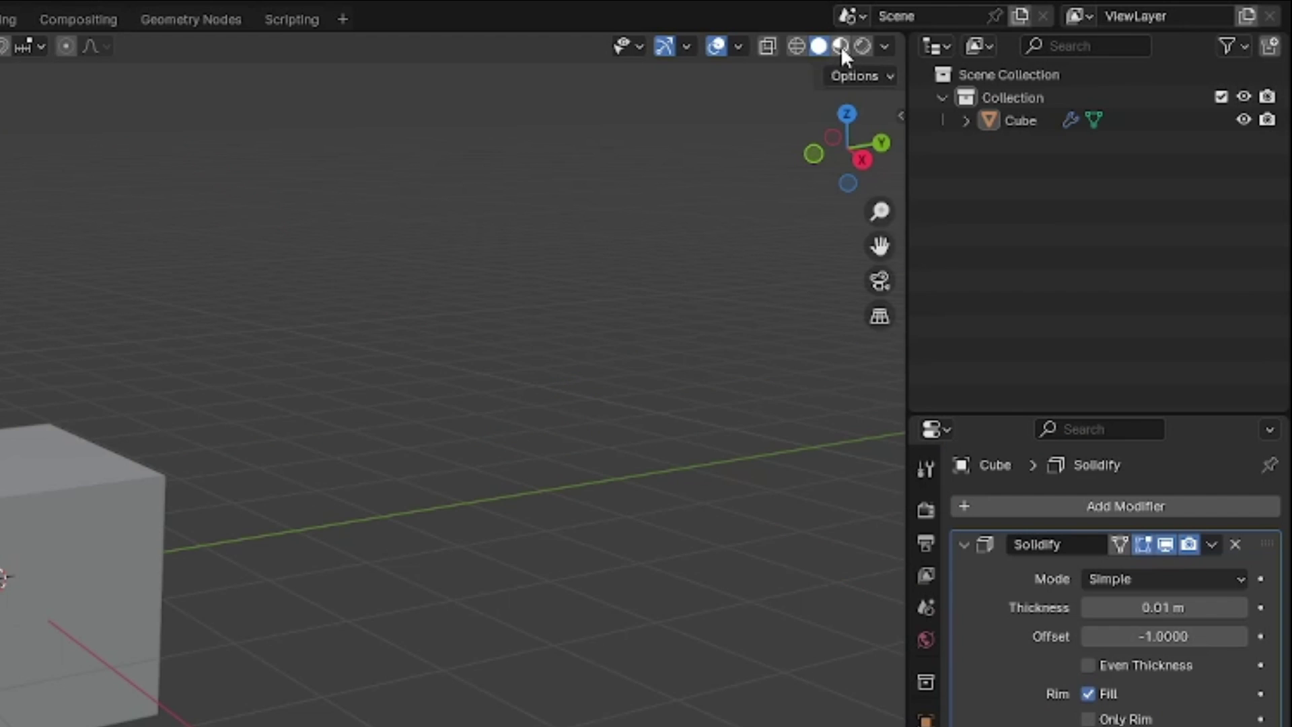
left_click(1028, 26)
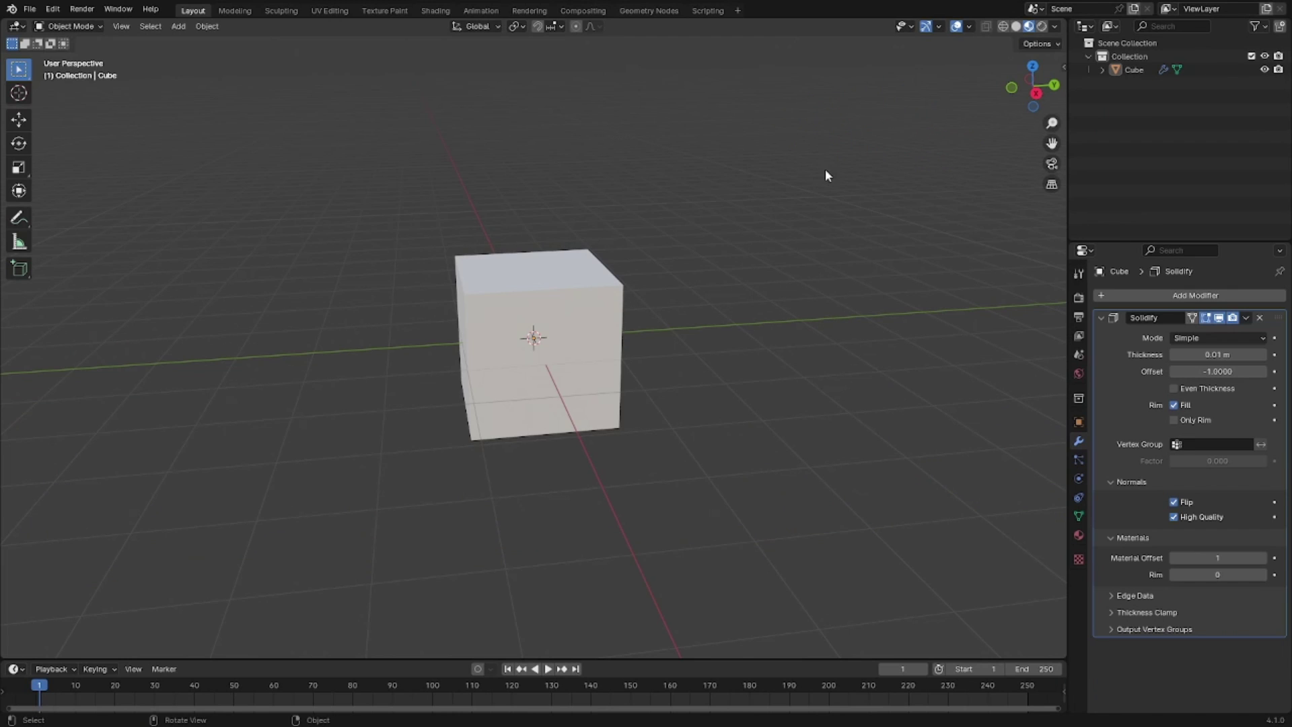
scroll(761, 268, "down", 1)
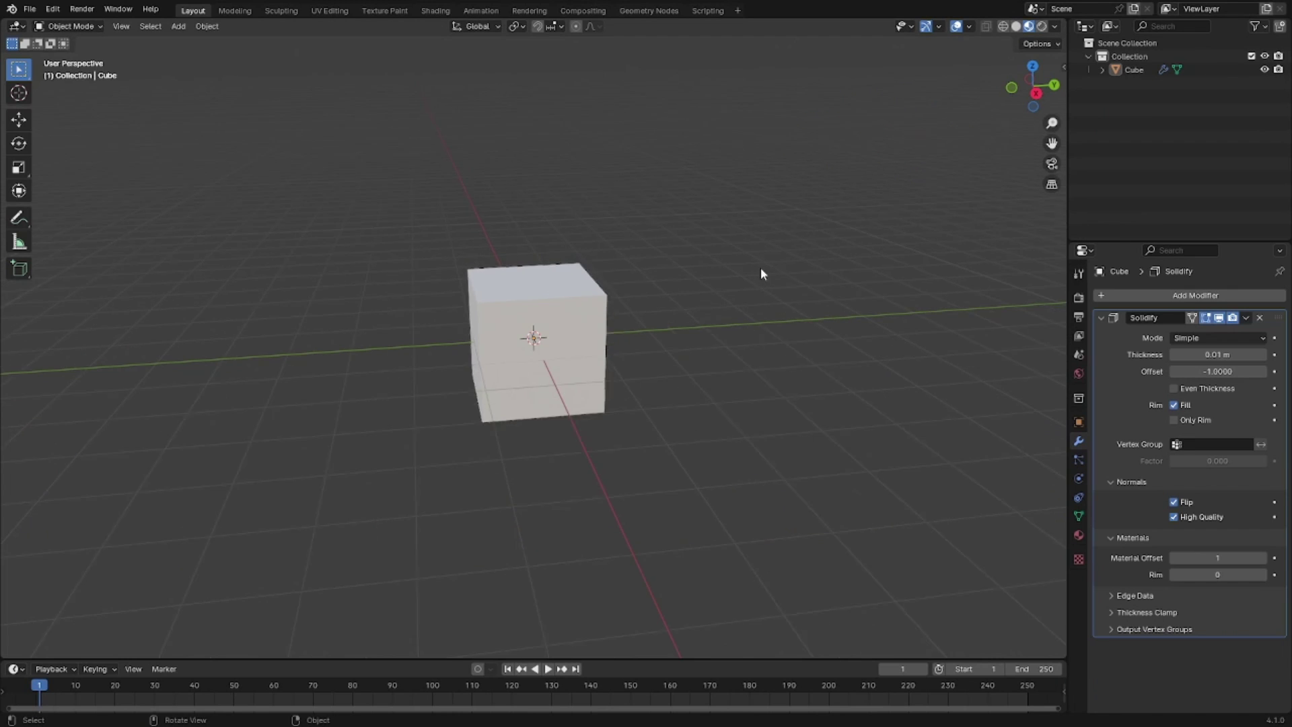
middle_click_drag(760, 268, 607, 294)
scroll(607, 294, "up", 3)
middle_click_drag(738, 254, 810, 209)
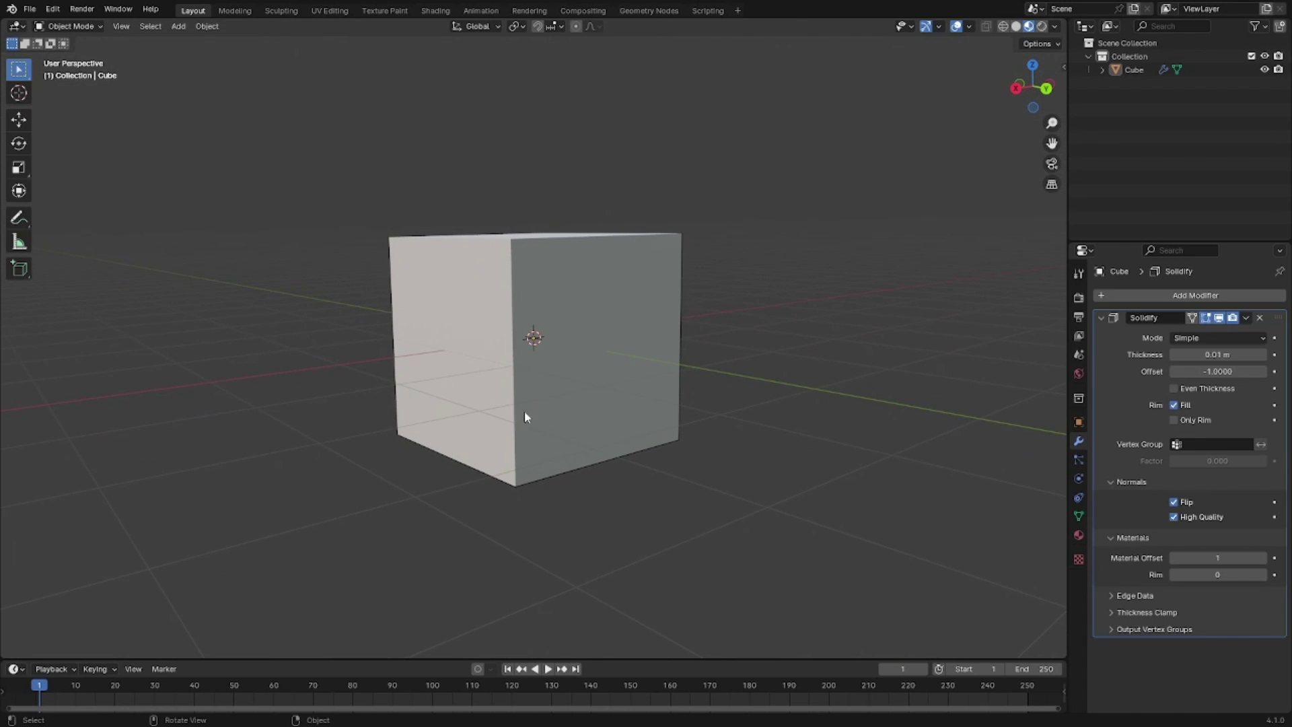
Step: Set the thickness of the cube's Solidify modifier to -0.04 m
left_click(527, 349)
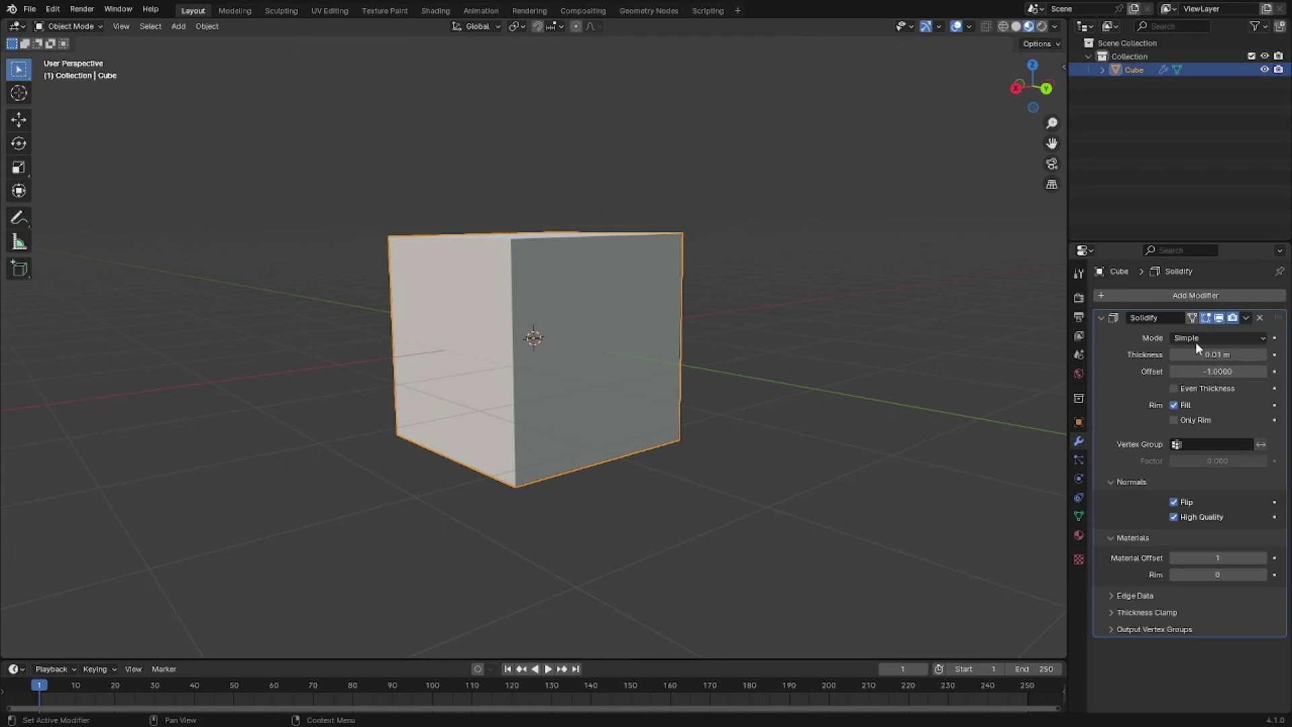
left_click(1220, 355)
key("Return")
left_click(176, 347)
middle_click_drag(175, 348, 156, 367)
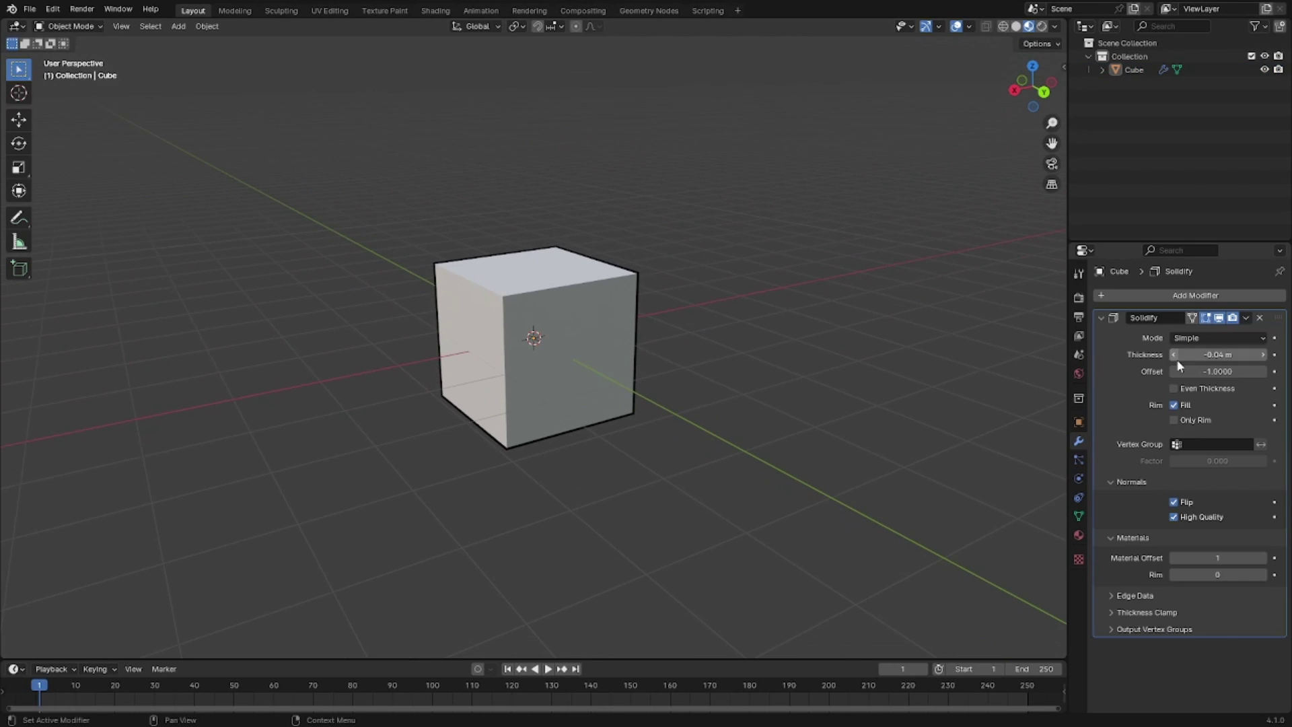
Step: Lower the Solidify thickness further to thicken the black outline and inspect the cube from different angles
left_click_drag(1218, 354, 1198, 355)
middle_click_drag(759, 491, 733, 289)
scroll(709, 462, "up", 4)
scroll(740, 350, "down", 4)
middle_click_drag(744, 398, 707, 309)
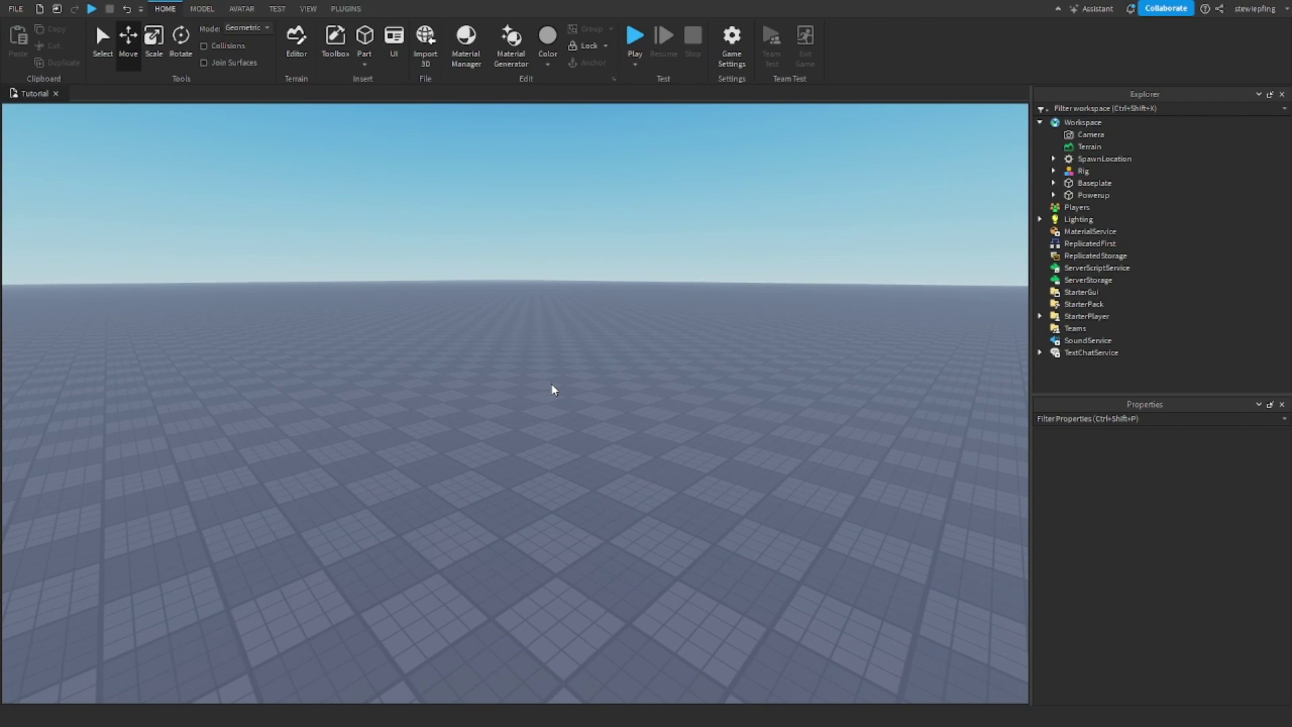
Step: Switch to Roblox Studio, select the Rig character in the workspace, insert a Highlight object into it and deselect it
right_click_drag(552, 384, 554, 240)
scroll(583, 323, "up", 4)
left_click(660, 339)
right_click_drag(654, 316, 654, 316)
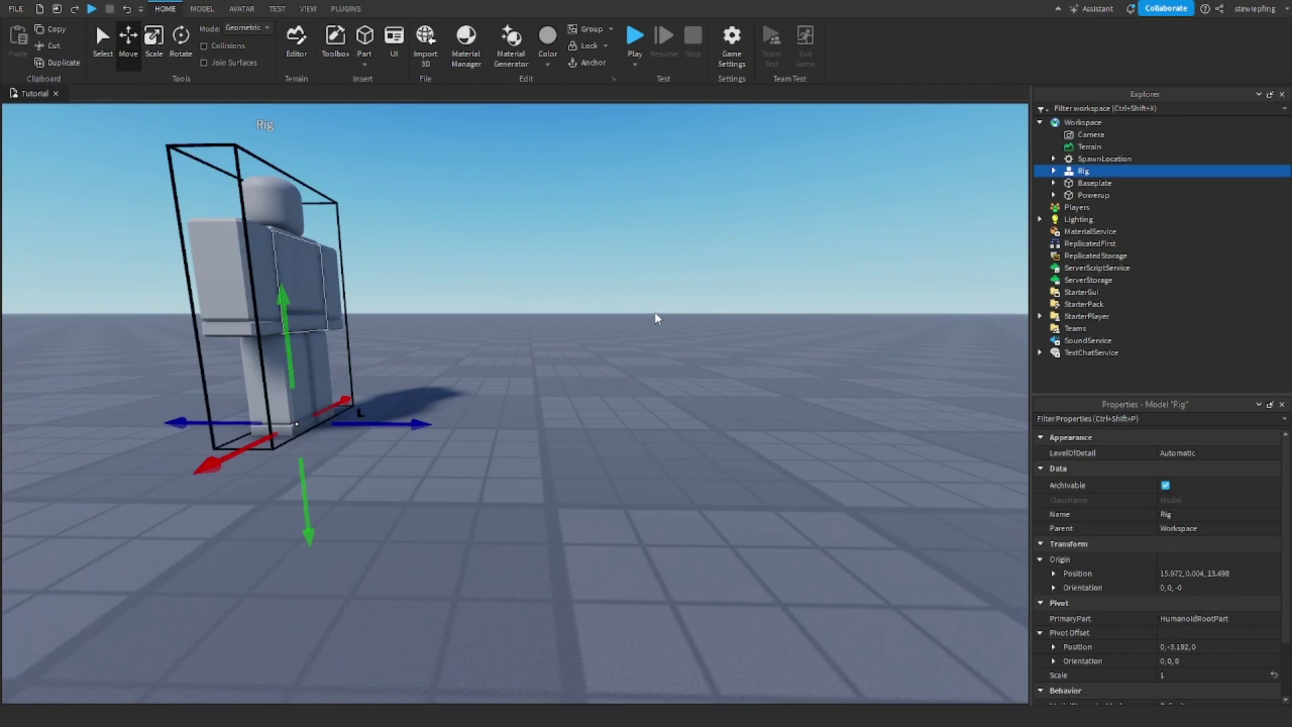
key("s")
key("a")
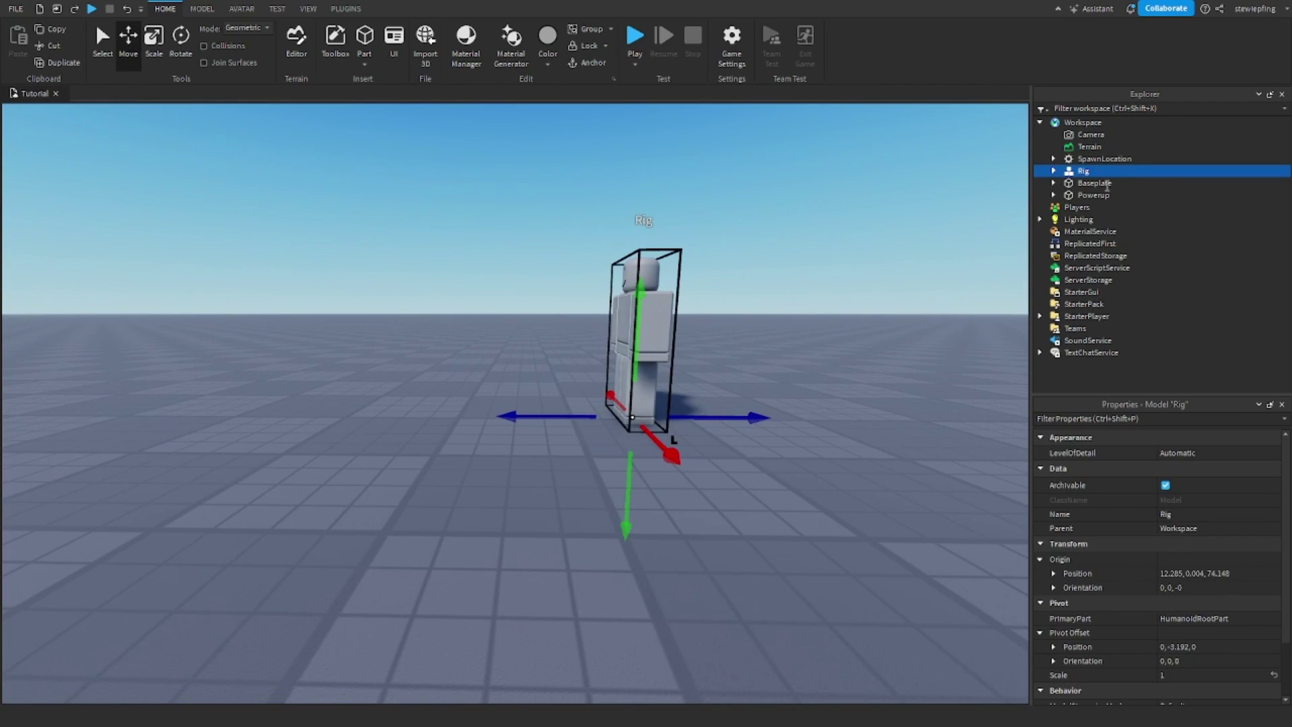
key("Return")
right_click_drag(728, 317, 721, 382)
key("a")
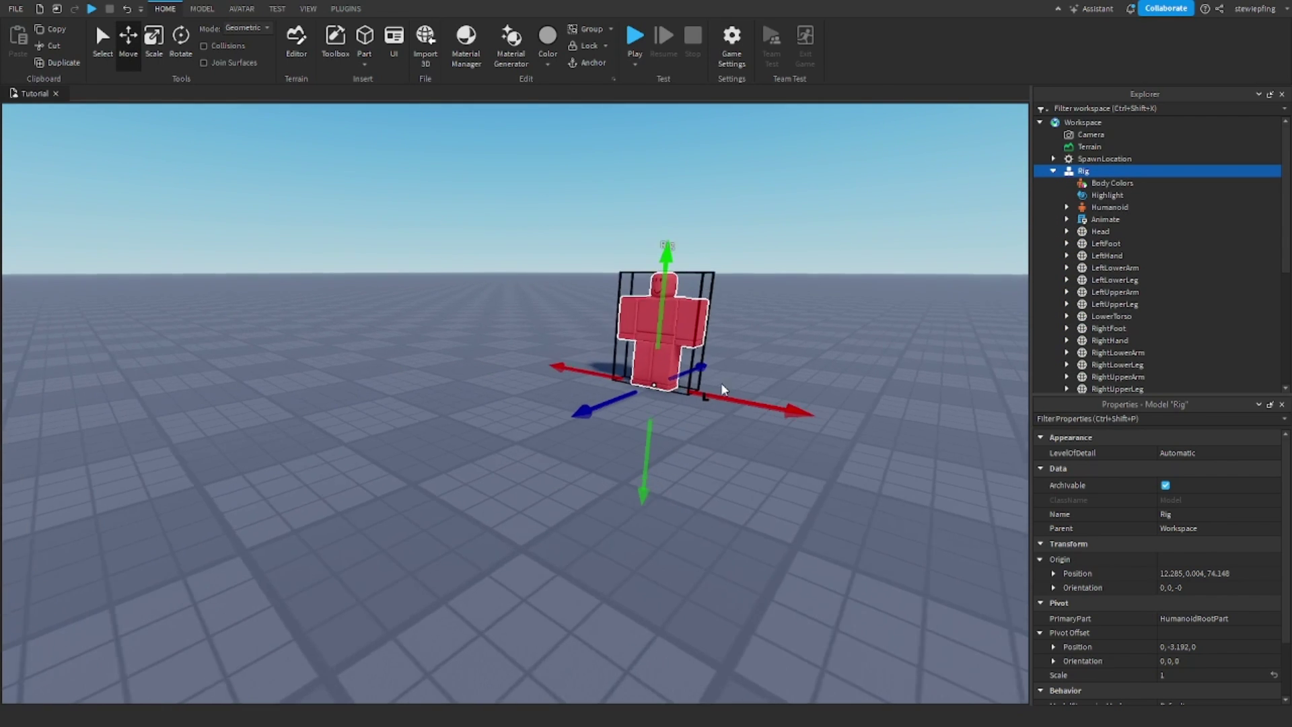
right_click_drag(519, 352, 560, 285)
left_click(519, 346)
Step: Examine the Highlight's fill and outline on the Rig from several angles and distances
scroll(542, 341, "up", 3)
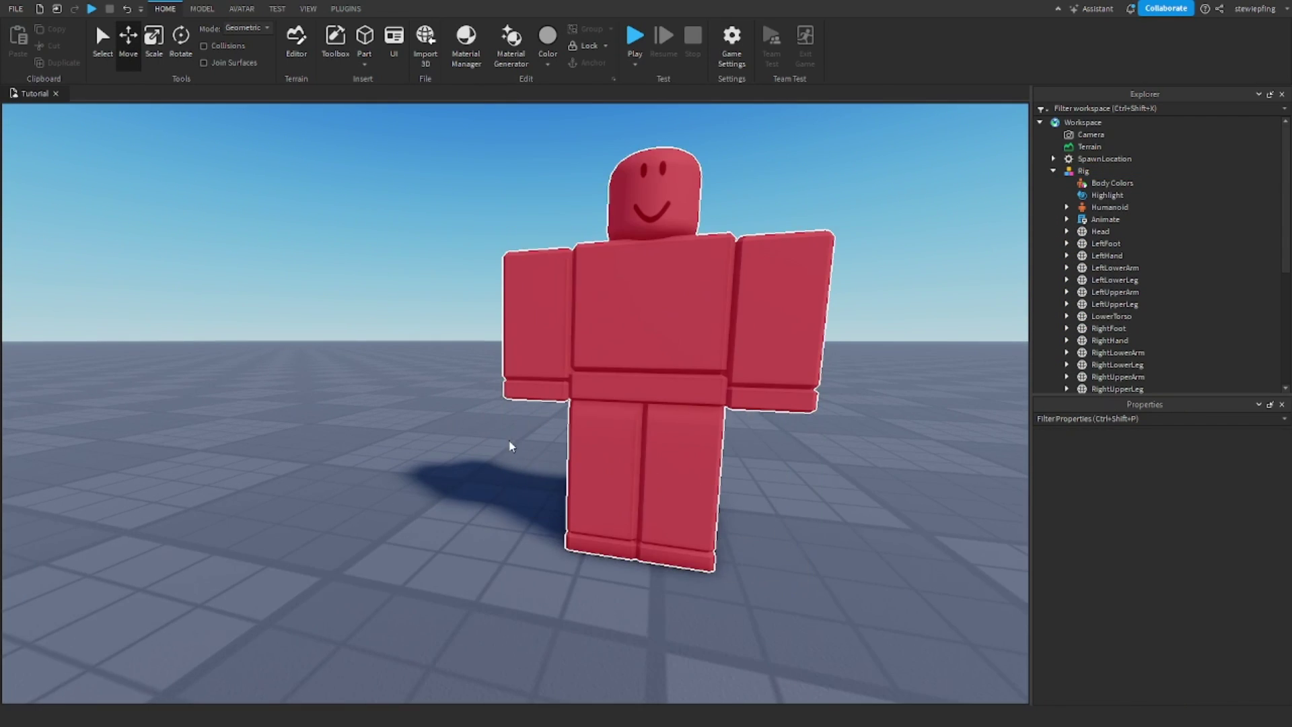
scroll(509, 445, "down", 5)
scroll(519, 401, "up", 2)
key("a")
right_click_drag(519, 401, 667, 413)
scroll(667, 413, "up", 3)
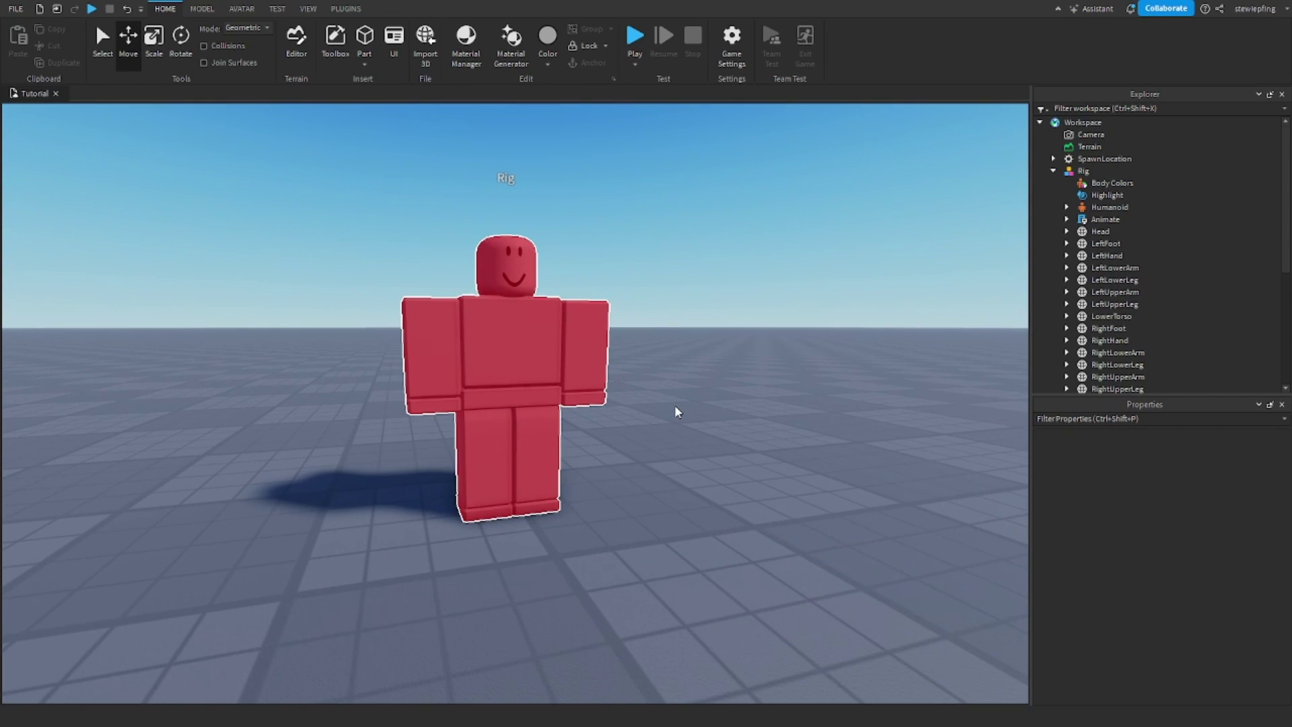
scroll(700, 453, "up", 5)
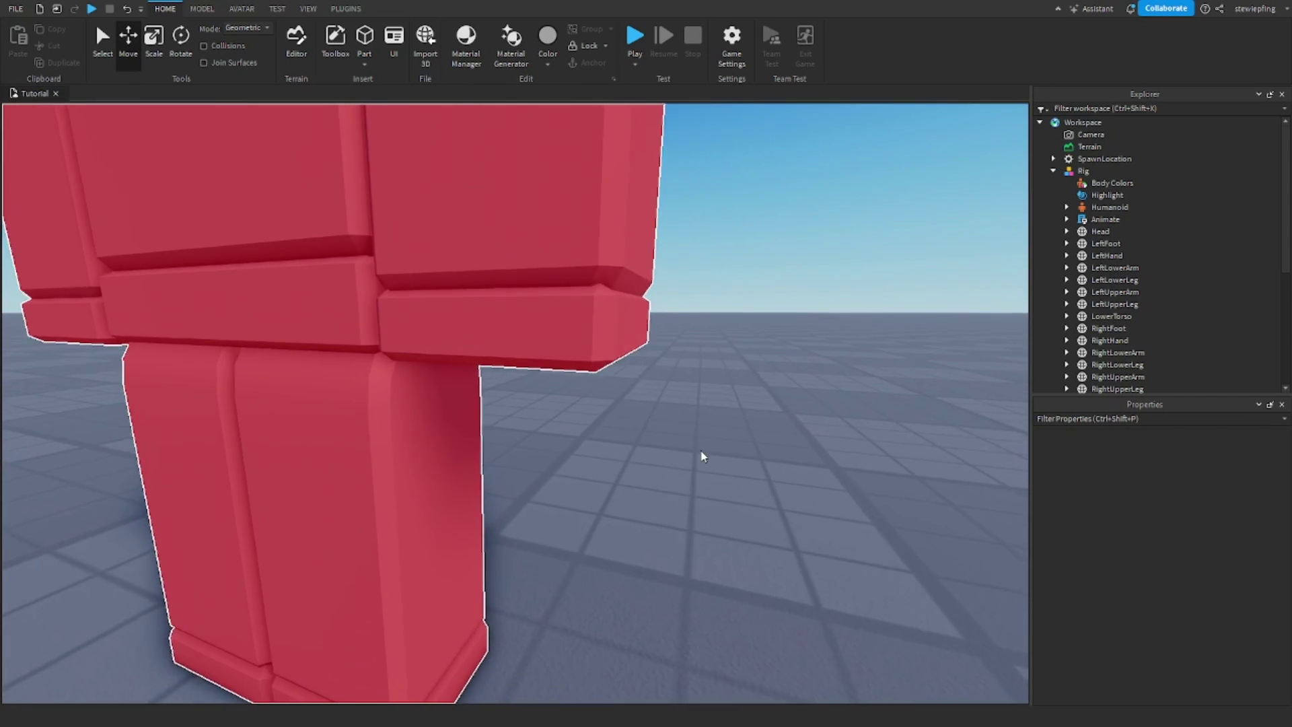
right_click_drag(702, 452, 701, 450)
right_click_drag(721, 395, 777, 387)
right_click_drag(784, 292, 789, 309)
scroll(783, 293, "down", 4)
scroll(784, 292, "up", 2)
key("d")
right_click_drag(726, 341, 725, 342)
key("a")
key("s")
right_click_drag(611, 346, 612, 346)
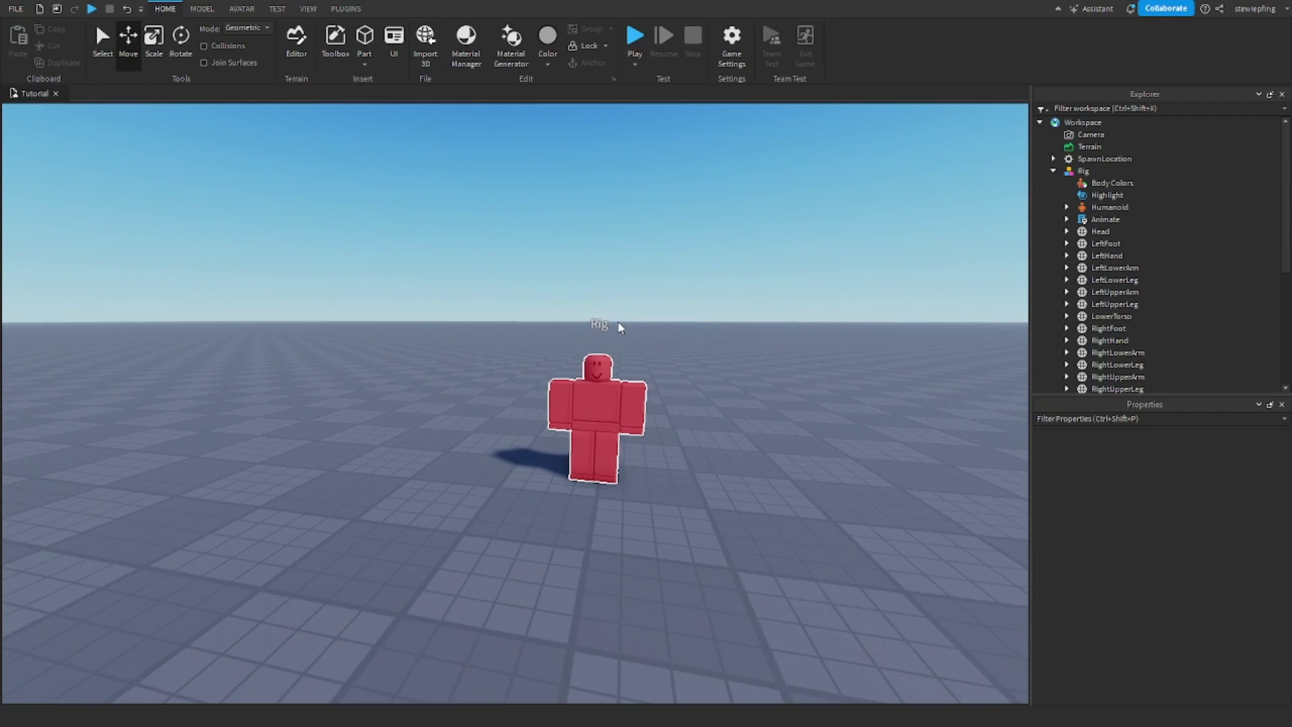
scroll(428, 334, "up", 5)
scroll(437, 326, "up", 4)
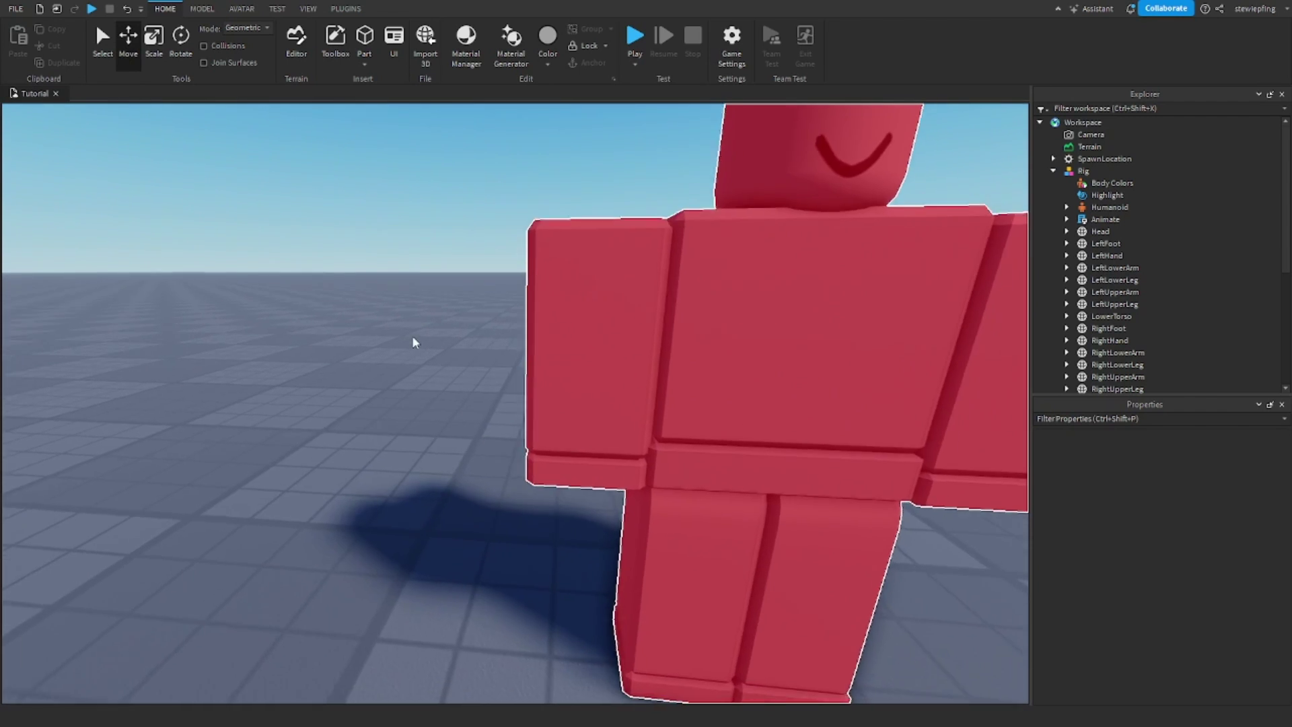
scroll(424, 333, "down", 8)
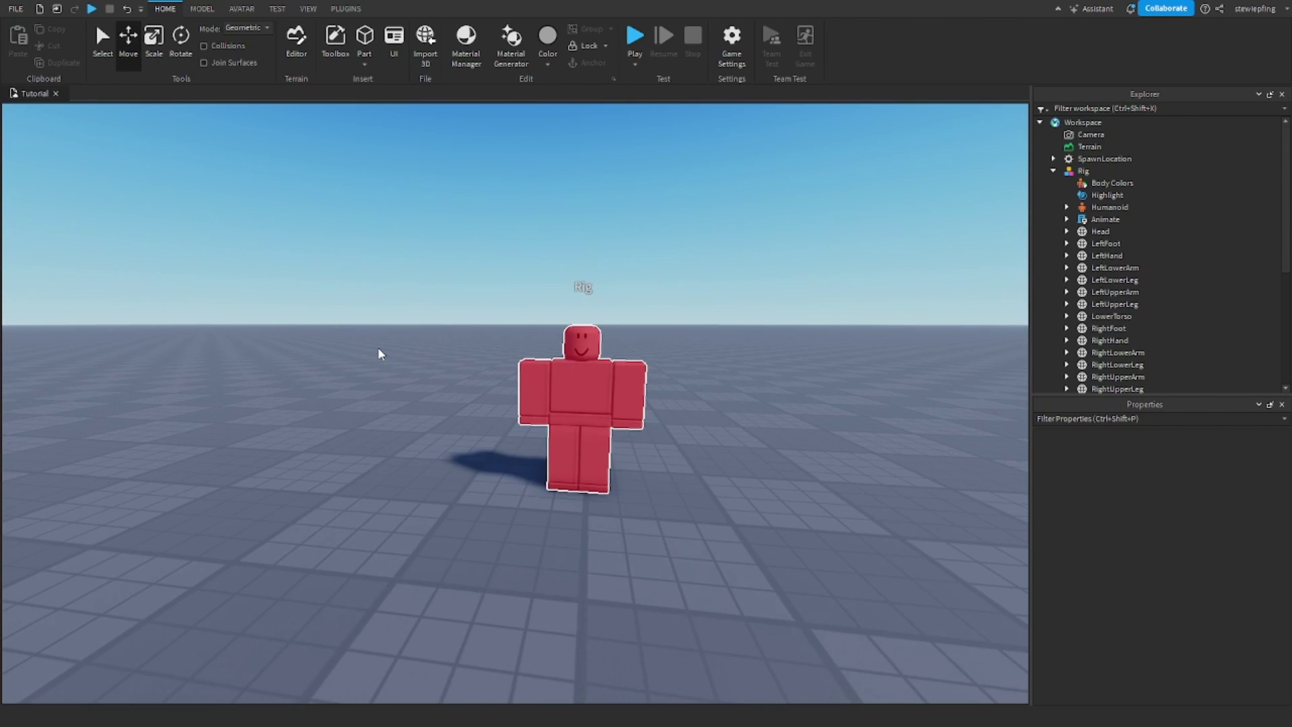
Step: Compare the thickness of the Highlight outline on the Rig at near and far viewing distances
left_click_drag(412, 240, 697, 466)
left_click(727, 511)
left_click(568, 381)
left_click(677, 363)
scroll(700, 369, "down", 5)
scroll(700, 369, "up", 5)
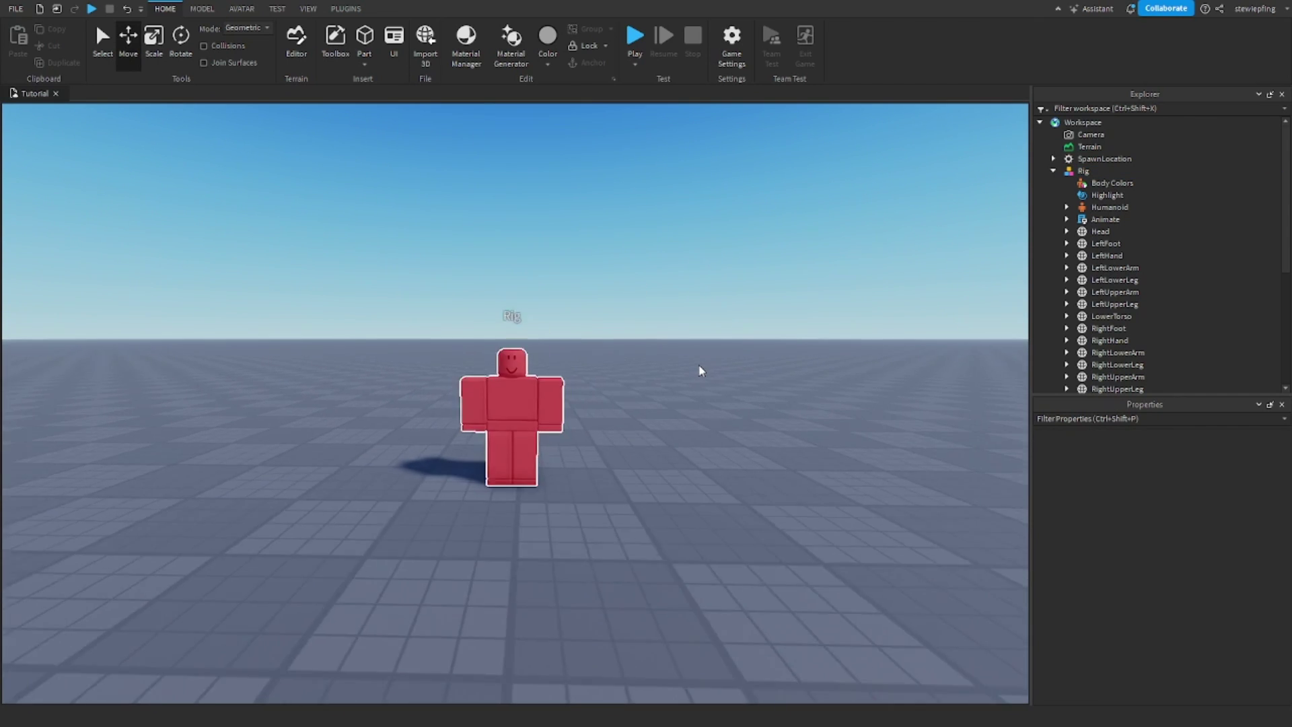
scroll(700, 370, "down", 3)
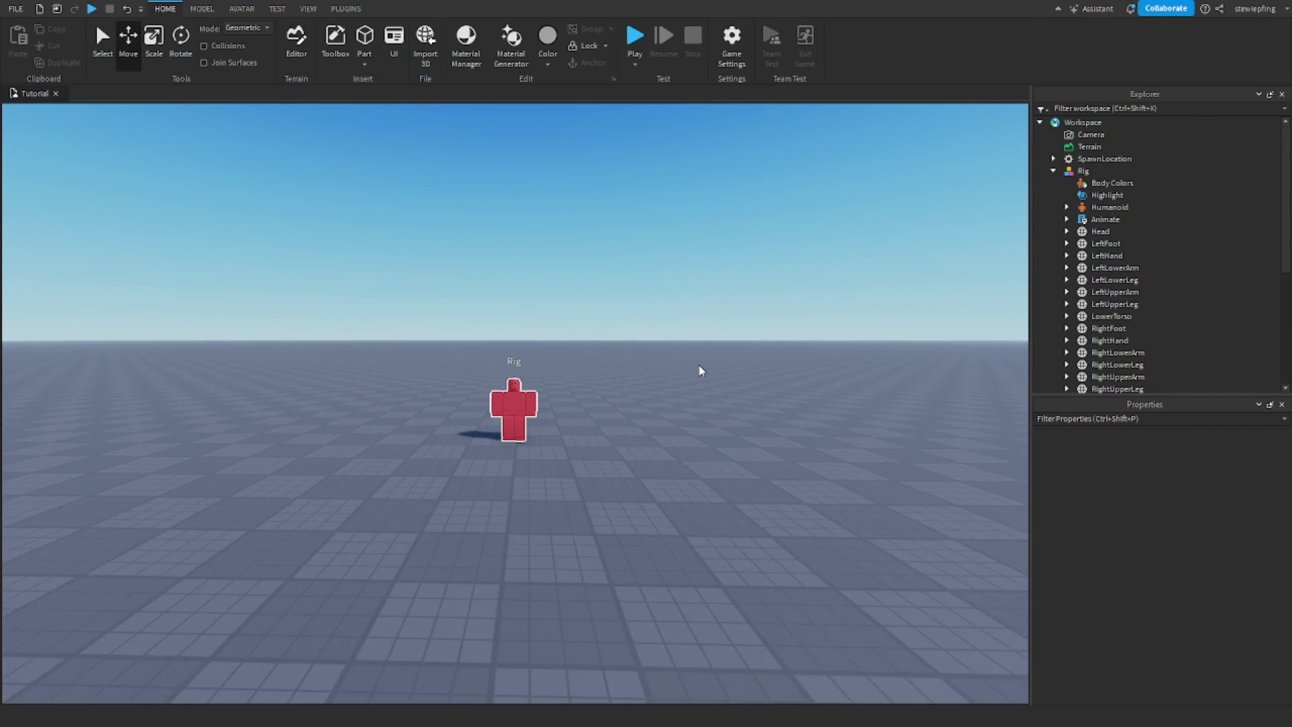
scroll(700, 370, "up", 4)
scroll(652, 397, "down", 6)
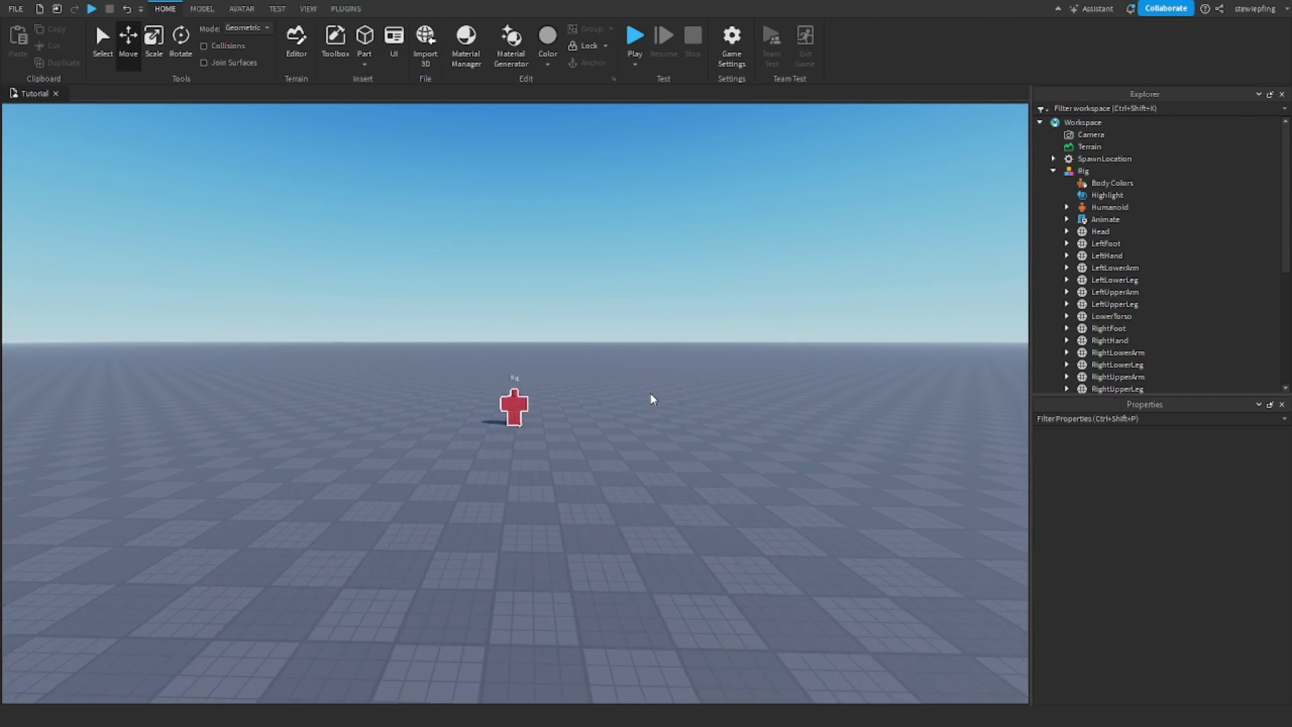
scroll(653, 398, "up", 6)
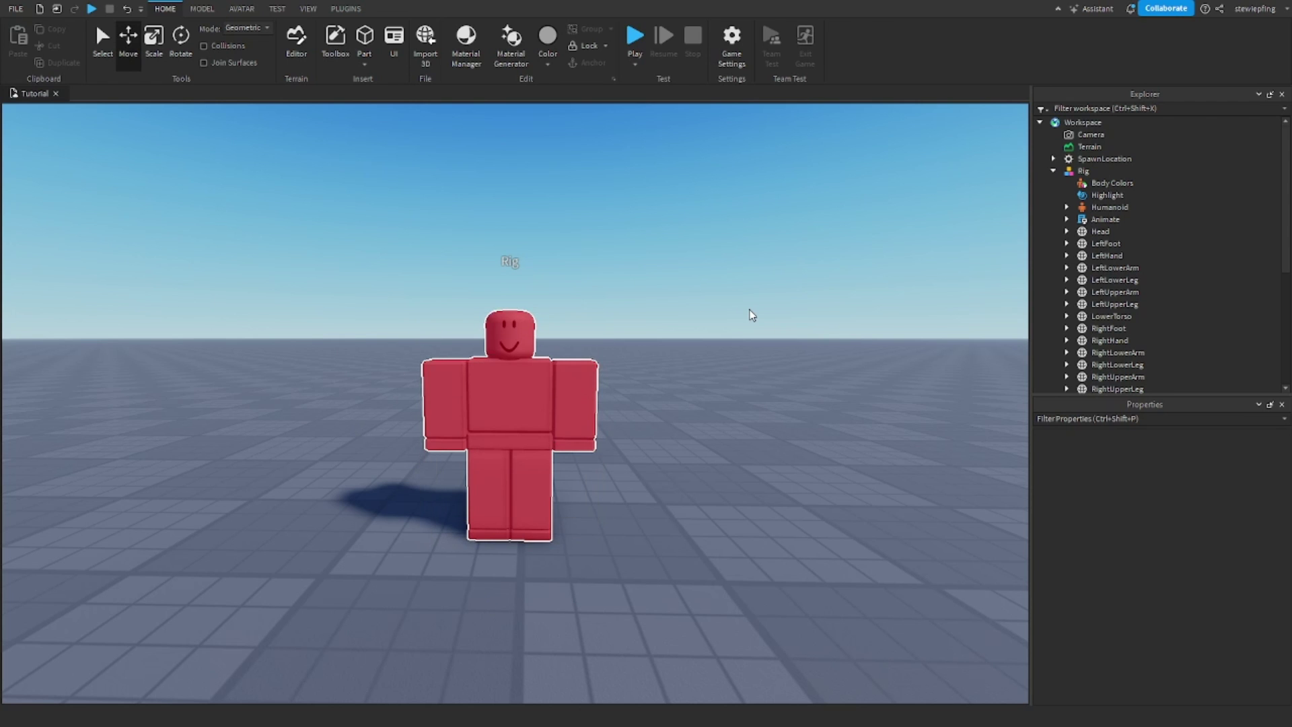
scroll(752, 315, "down", 6)
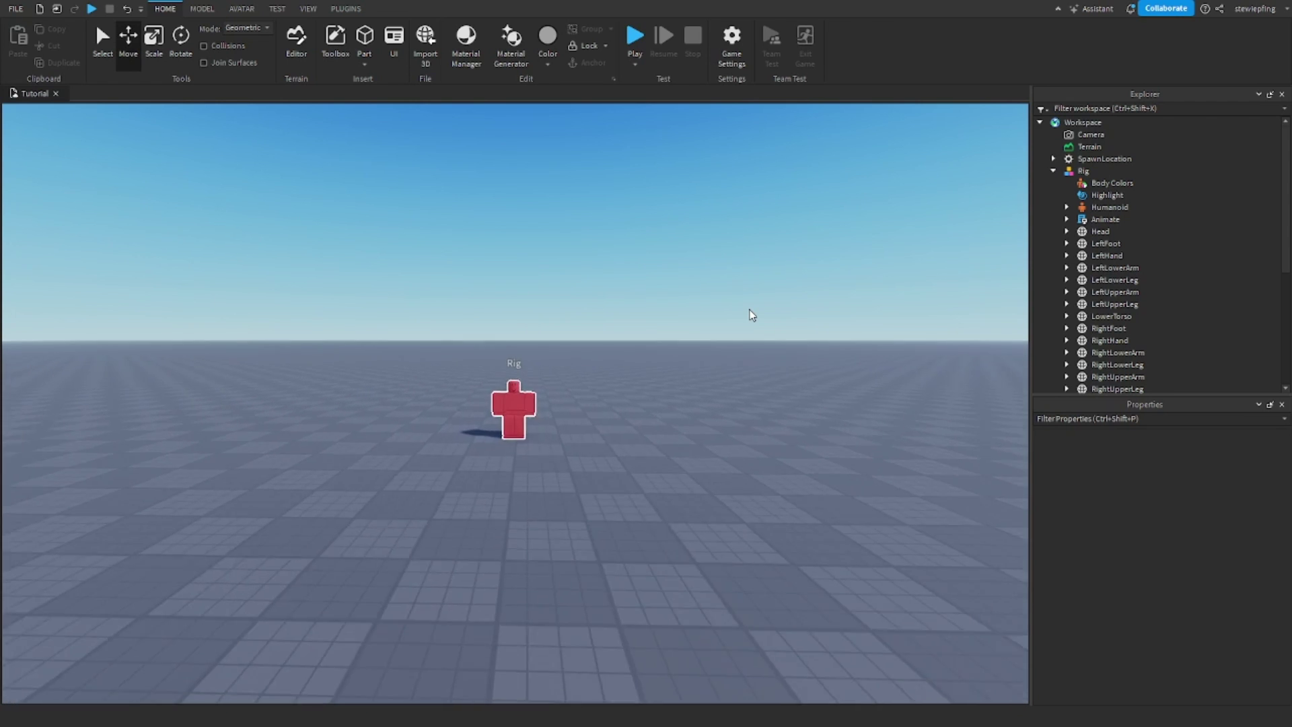
scroll(511, 312, "up", 5)
scroll(750, 312, "down", 6)
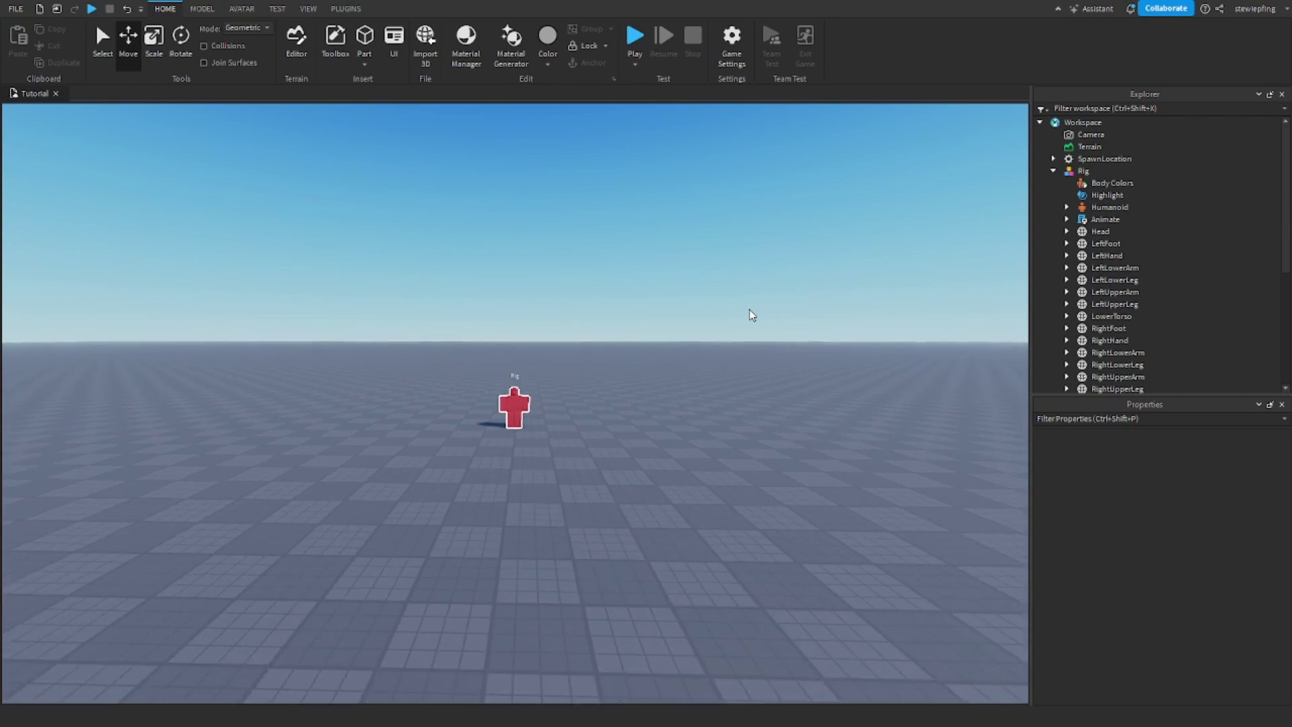
scroll(752, 315, "up", 5)
scroll(751, 315, "down", 5)
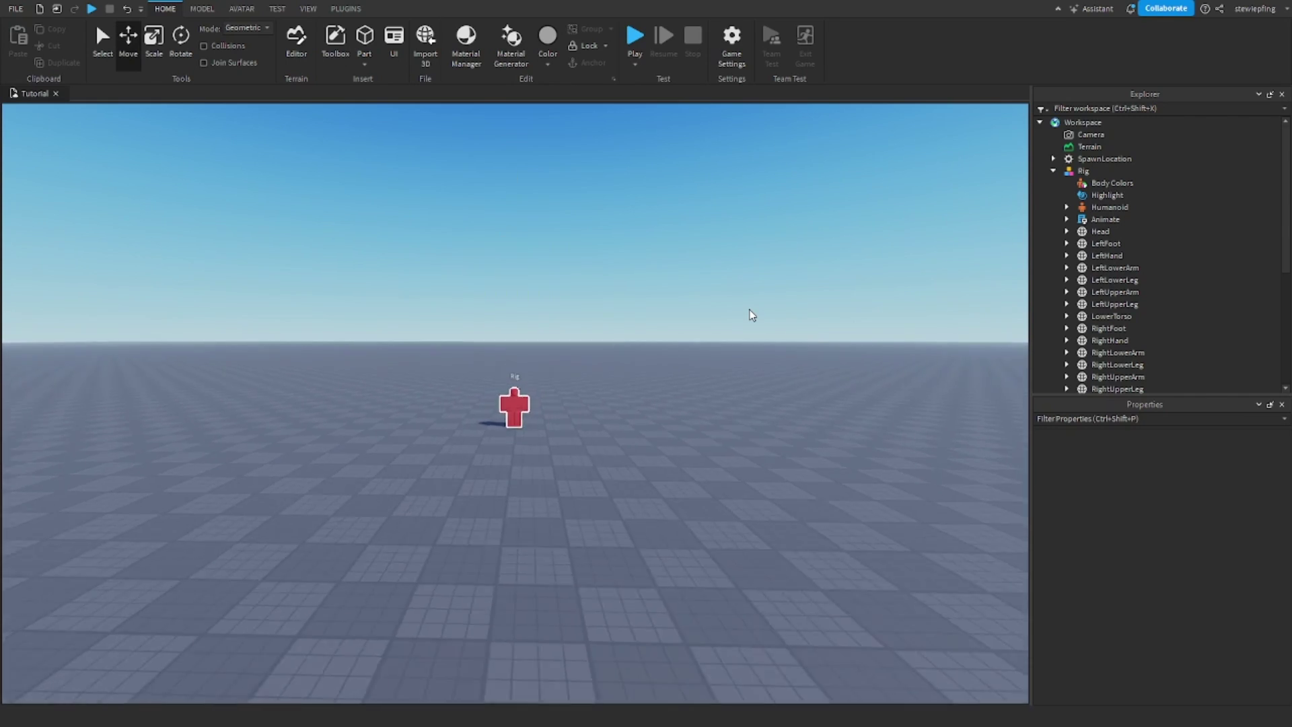
Step: Fly the camera around and up close to the Rig to inspect its Highlight outline from different positions
key("s")
right_click_drag(752, 315, 731, 303)
key("w")
key("d")
key("a")
right_click_drag(627, 449, 761, 431)
key("w")
left_click(655, 430)
key("w")
key("a")
key("s")
key("w")
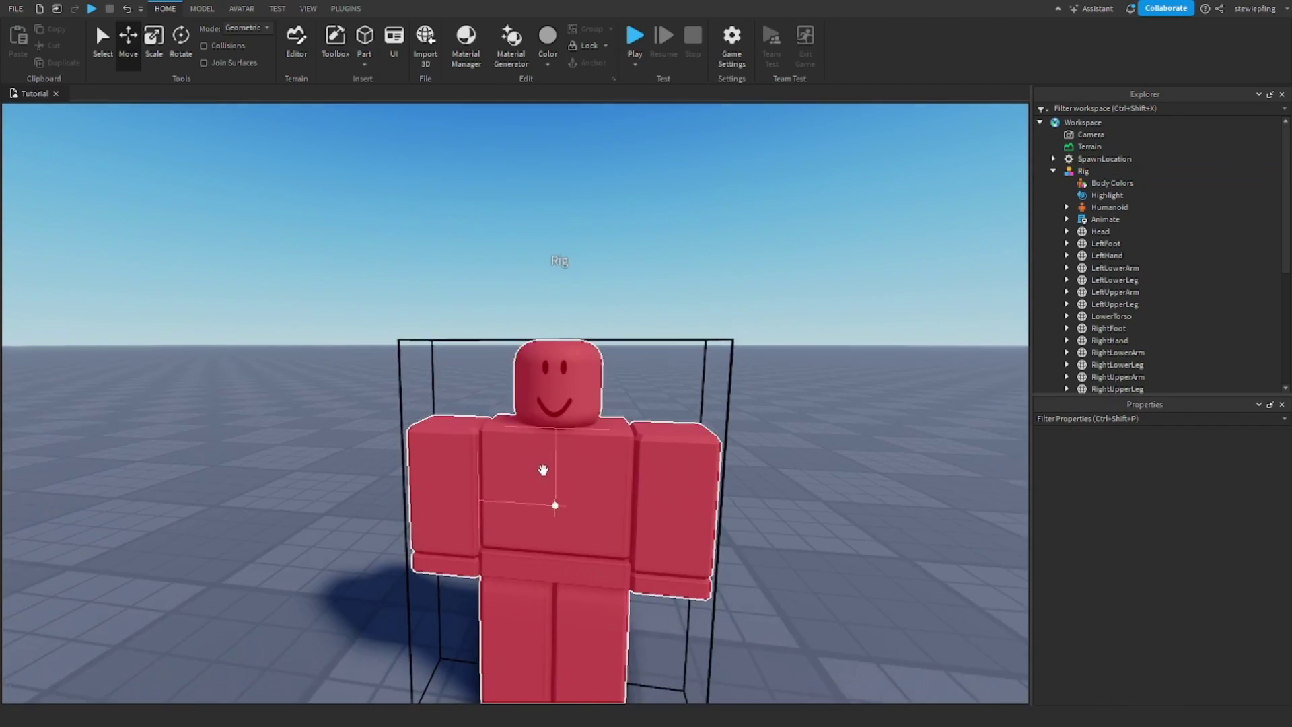
right_click_drag(543, 470, 543, 470)
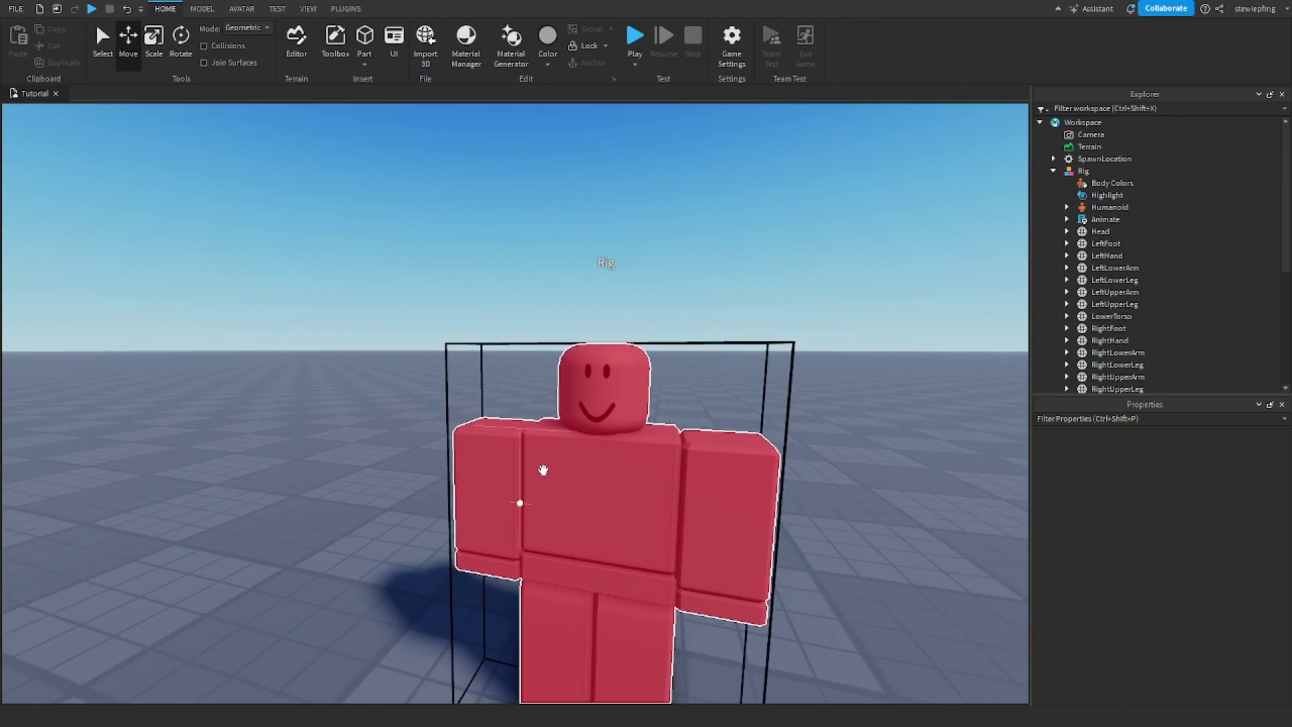
Step: Check how the Rig's outline and inner details read while repeatedly varying the camera distance and angle
scroll(543, 470, "down", 5)
scroll(569, 453, "up", 5)
scroll(539, 464, "down", 5)
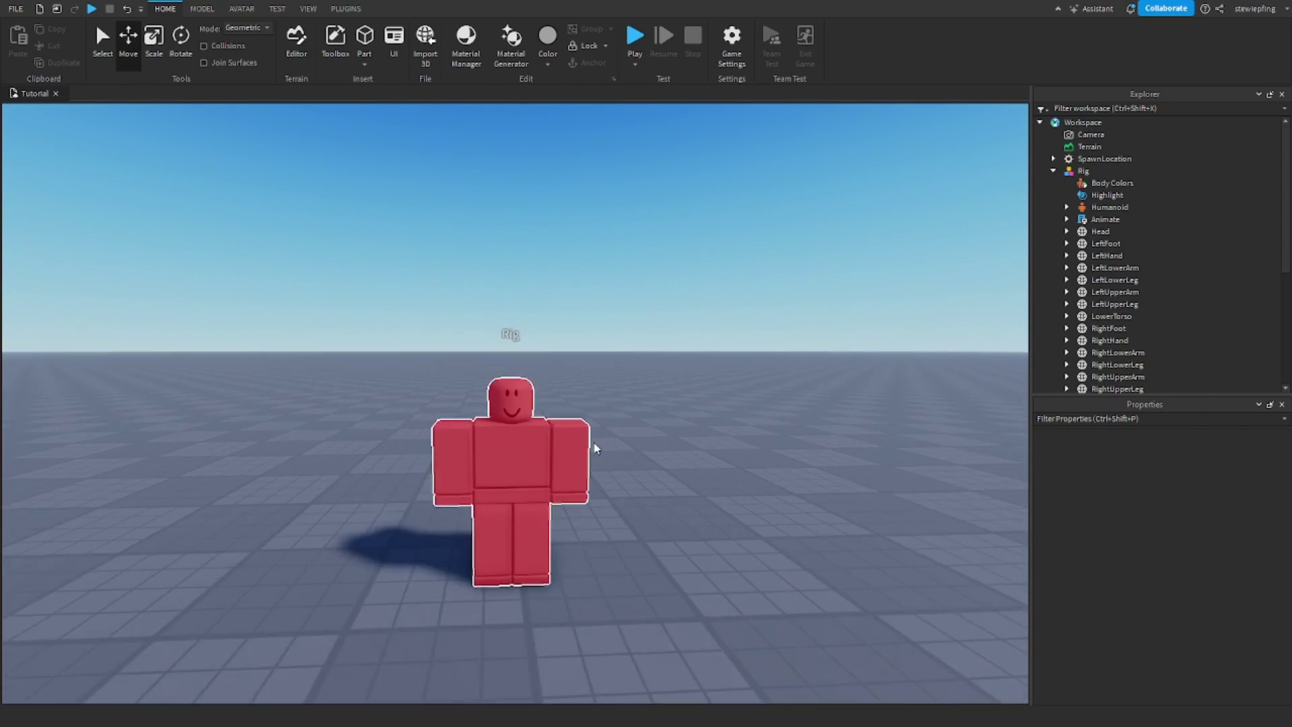
scroll(595, 448, "down", 5)
scroll(447, 412, "up", 4)
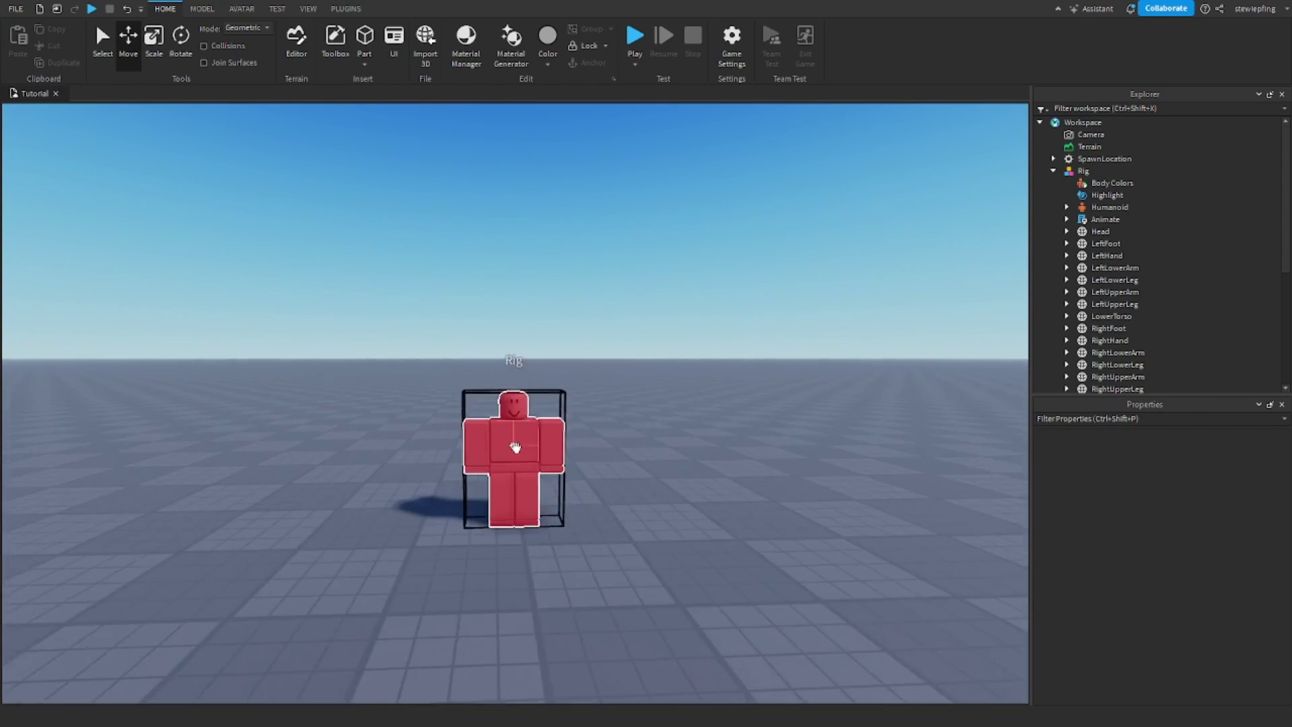
scroll(515, 448, "up", 5)
scroll(528, 467, "down", 8)
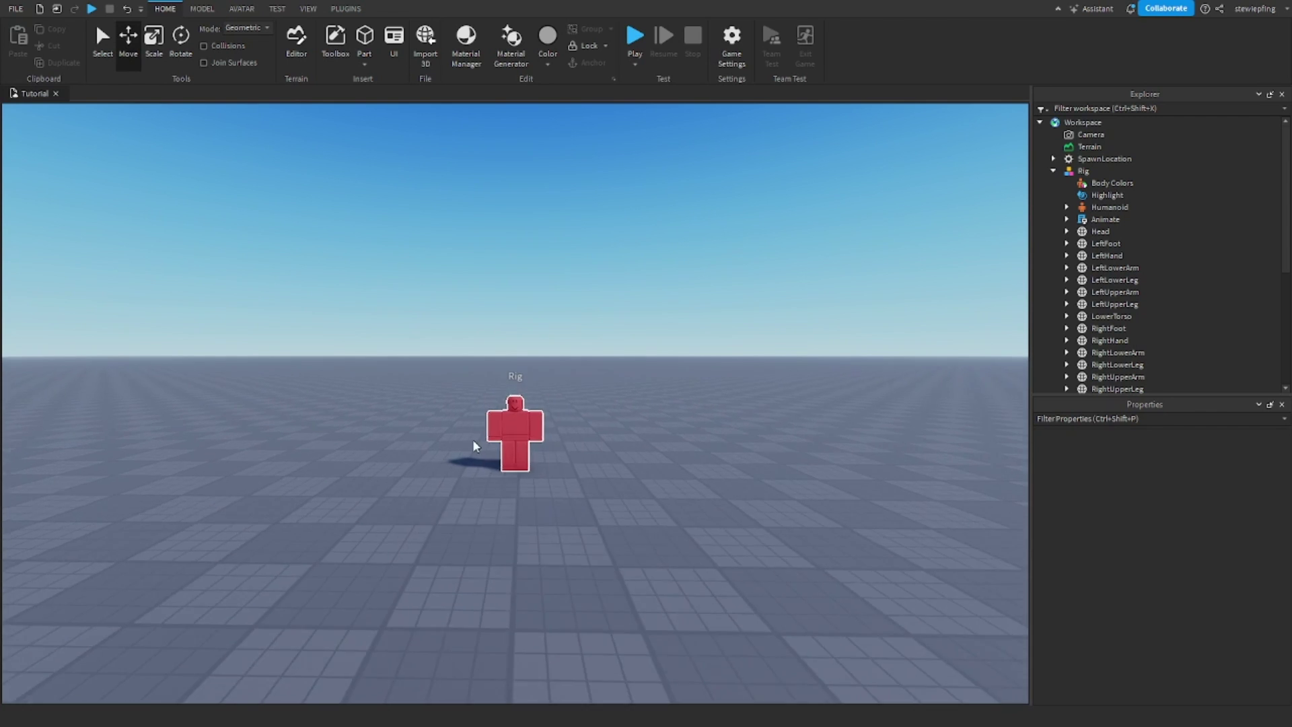
scroll(498, 441, "down", 2)
scroll(580, 461, "up", 3)
right_click_drag(580, 467, 580, 458)
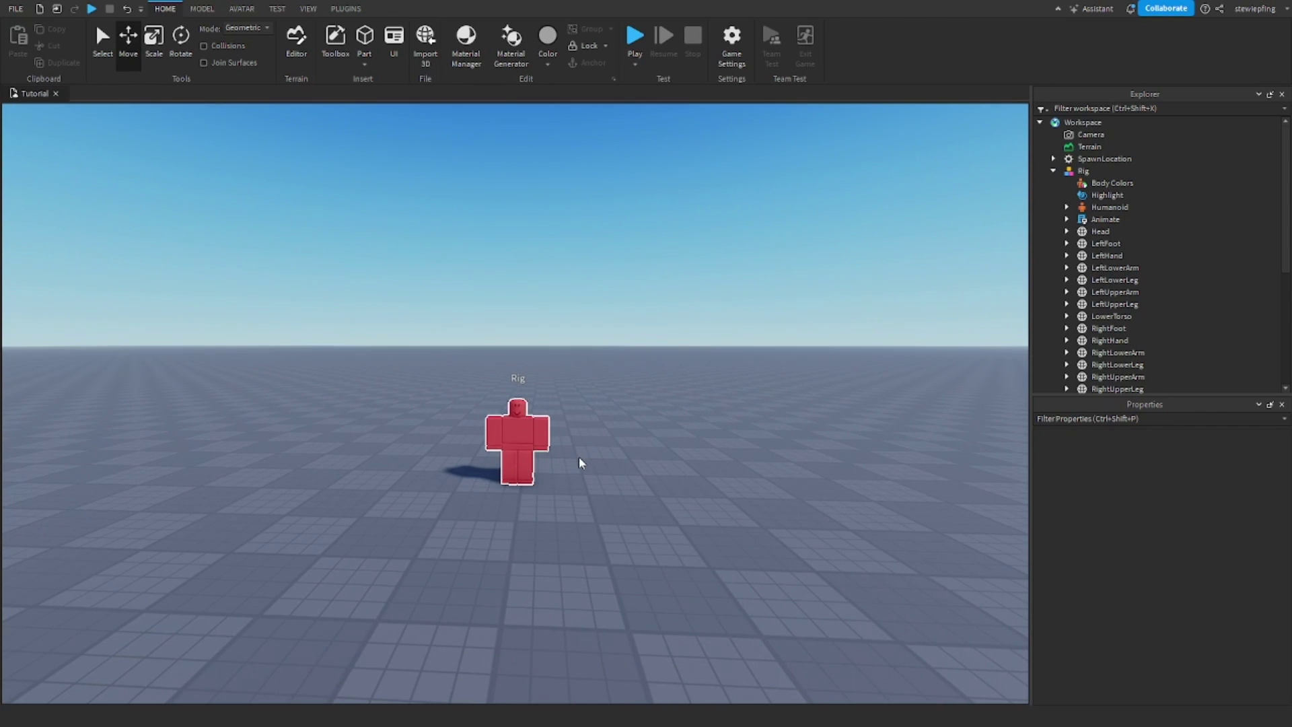
right_click_drag(580, 457, 836, 330)
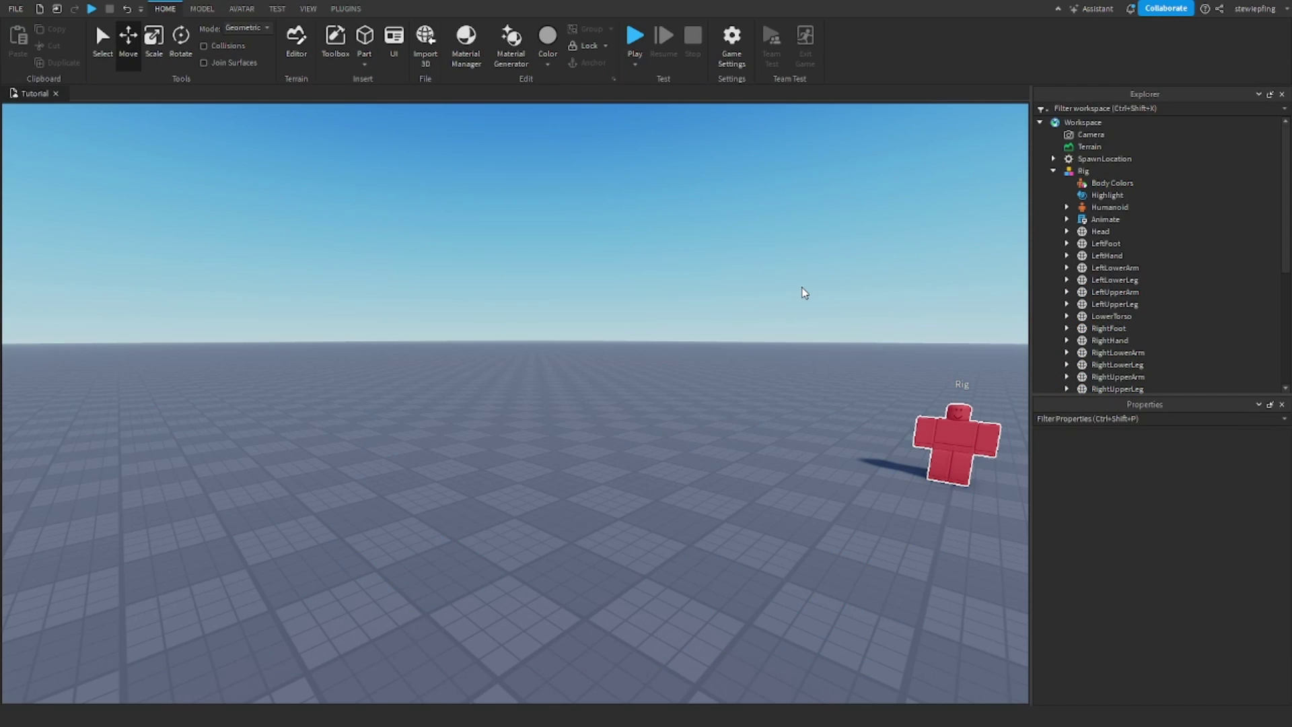
key("d")
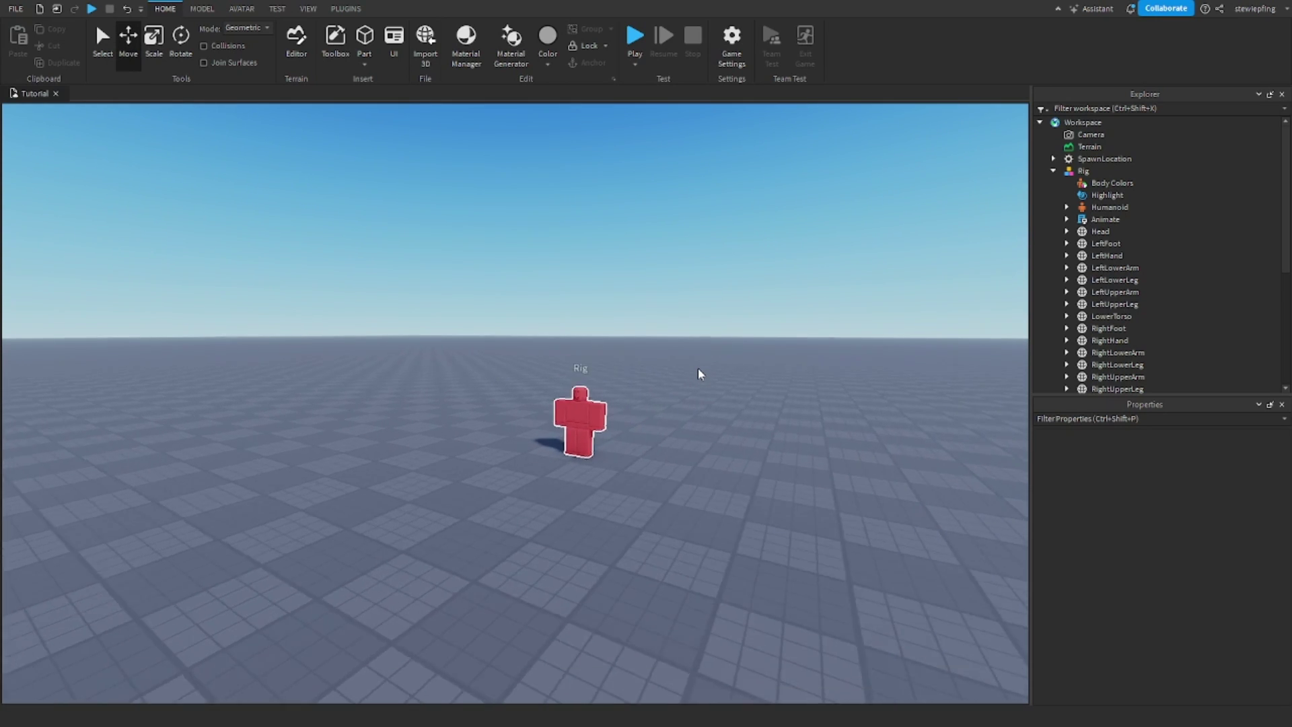
key("w")
key("a")
scroll(460, 356, "down", 5)
Step: Run a playtest, move the avatar to view the distant highlighted Rig through it, and stop the test
left_click(635, 35)
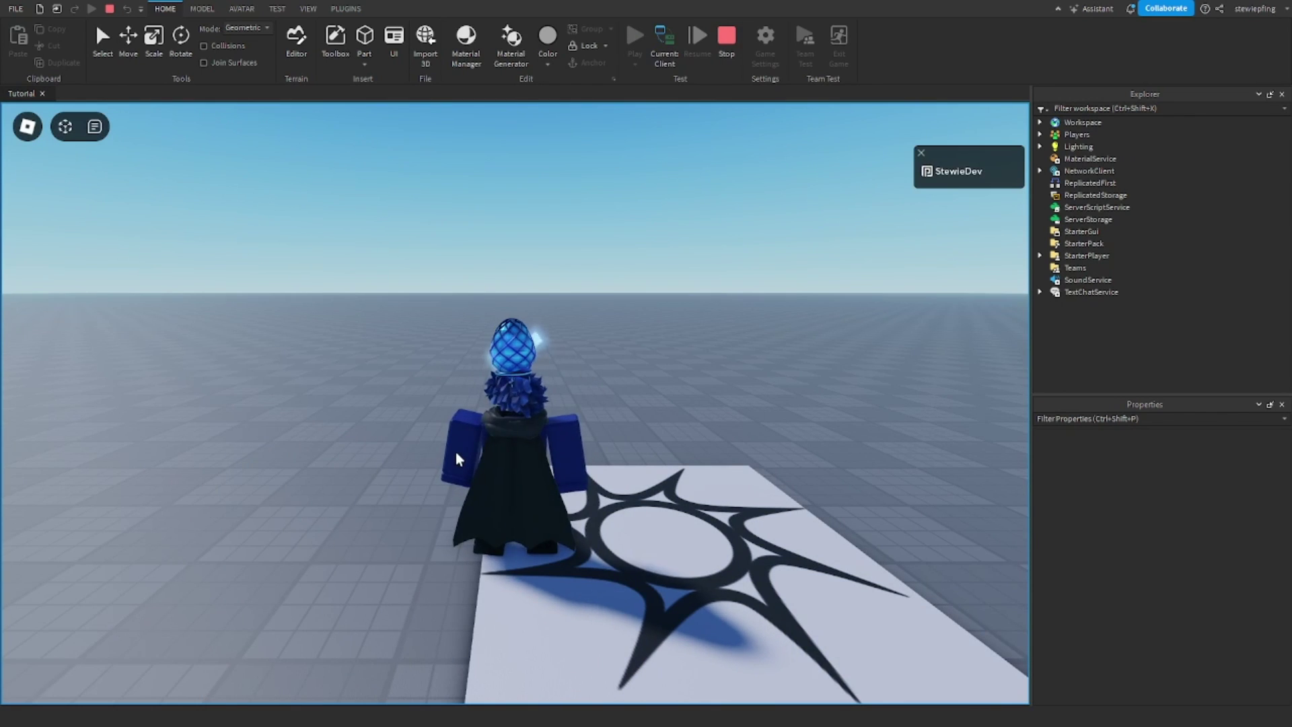
key("d")
right_click_drag(456, 453, 528, 419)
key("s")
key("w")
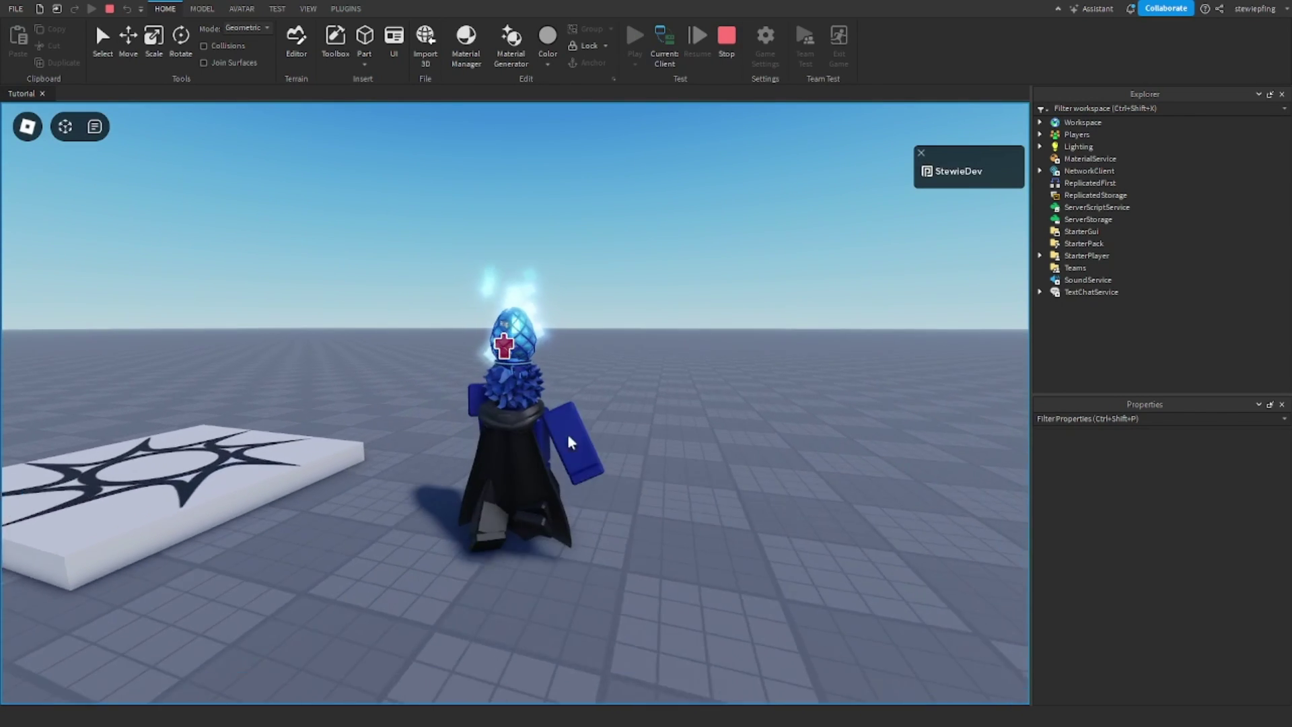
key("a")
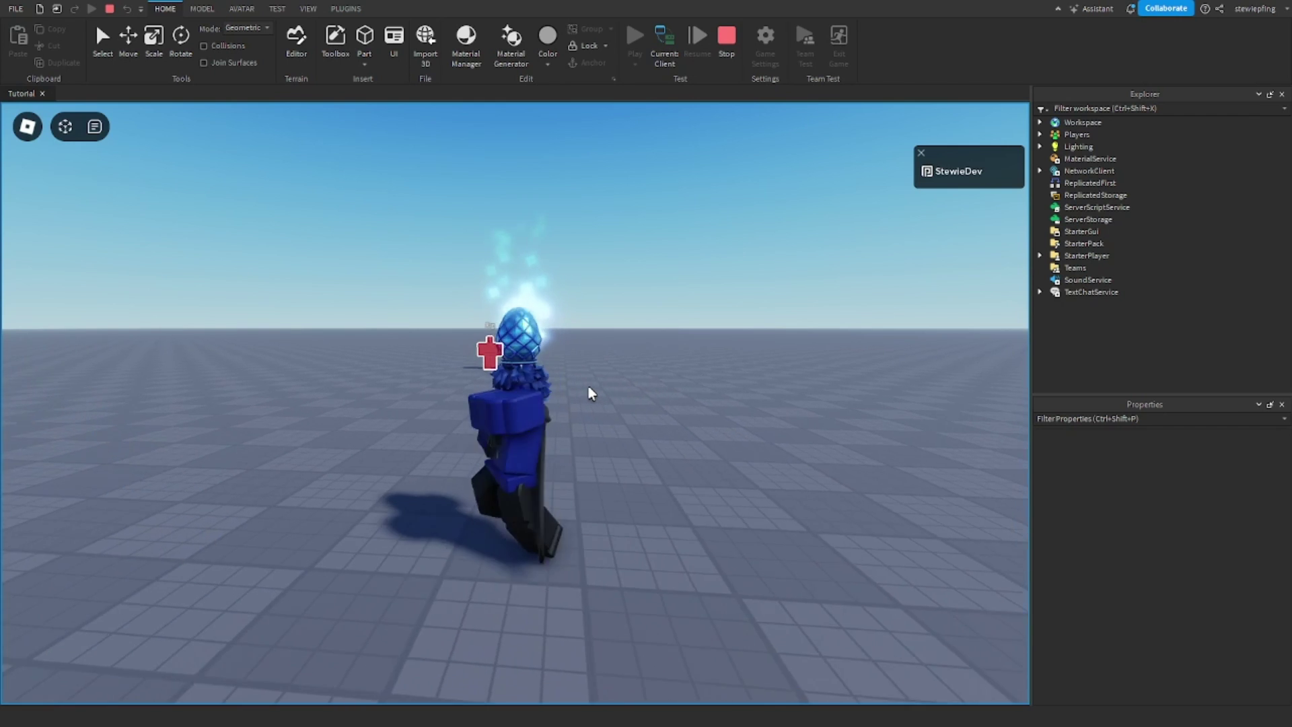
key("s")
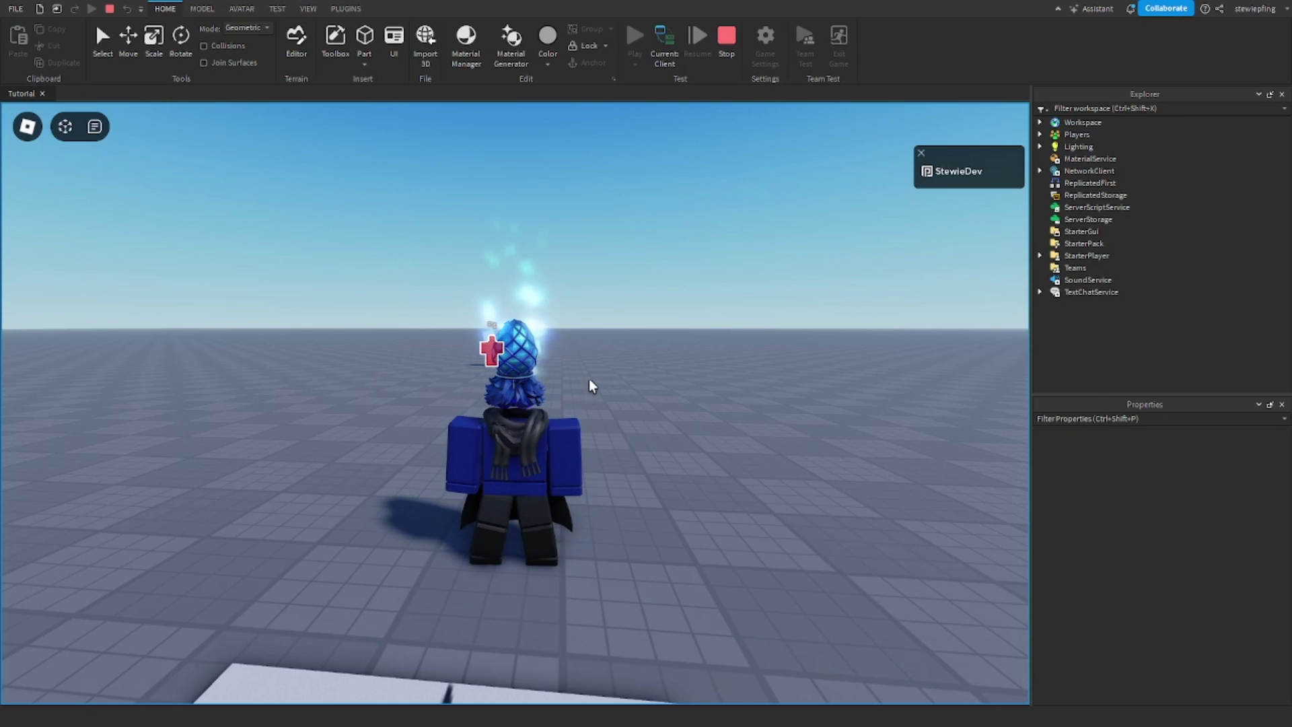
right_click_drag(585, 386, 672, 422)
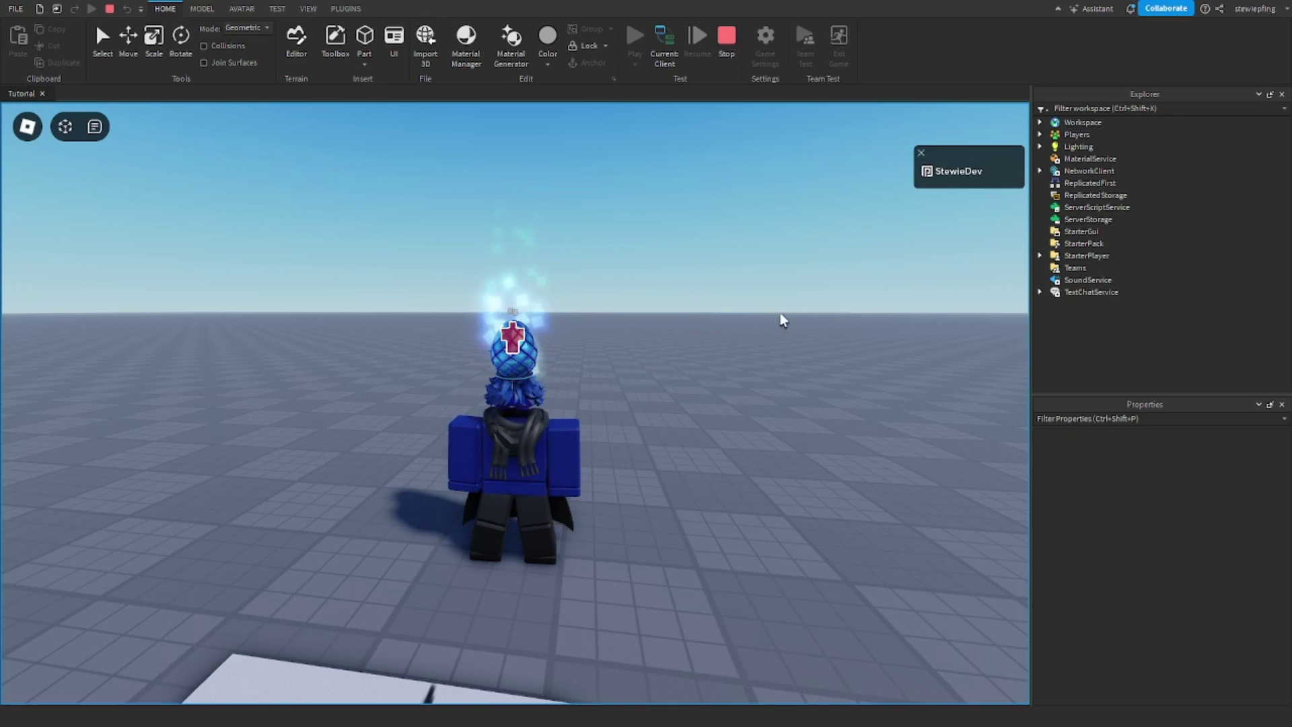
right_click_drag(781, 312, 712, 357)
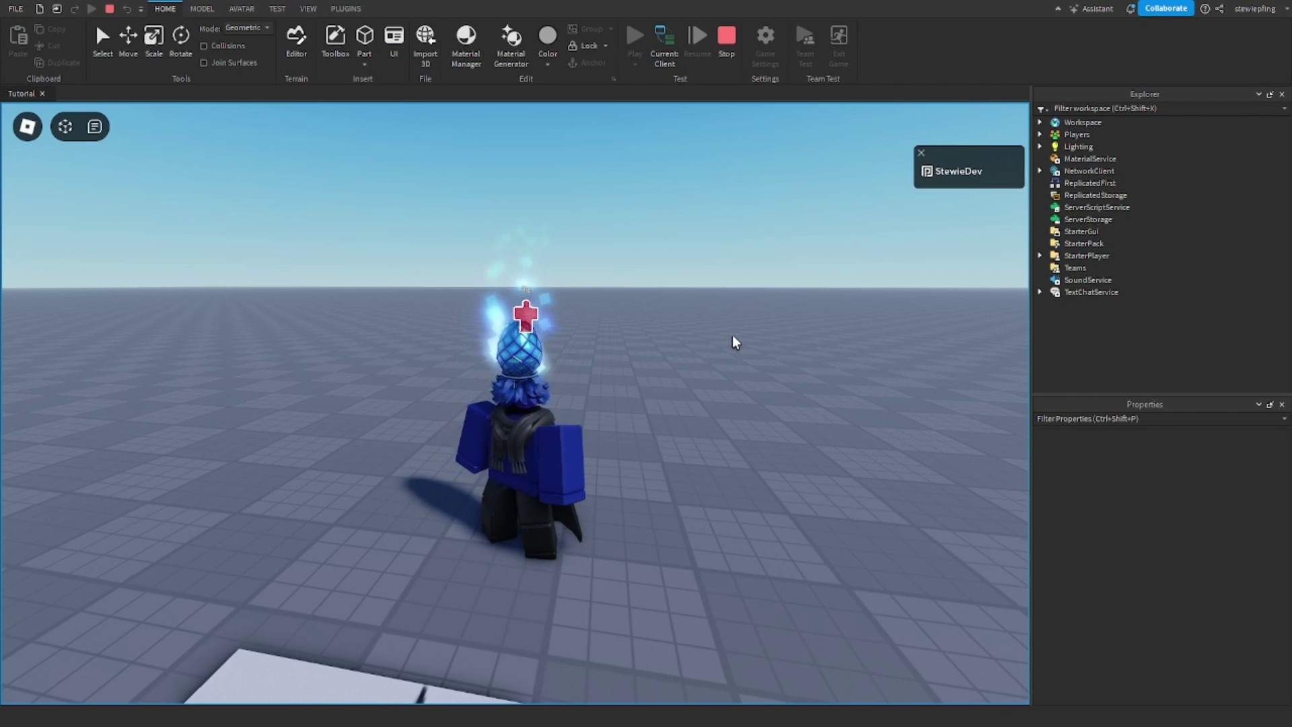
key("shift+F5")
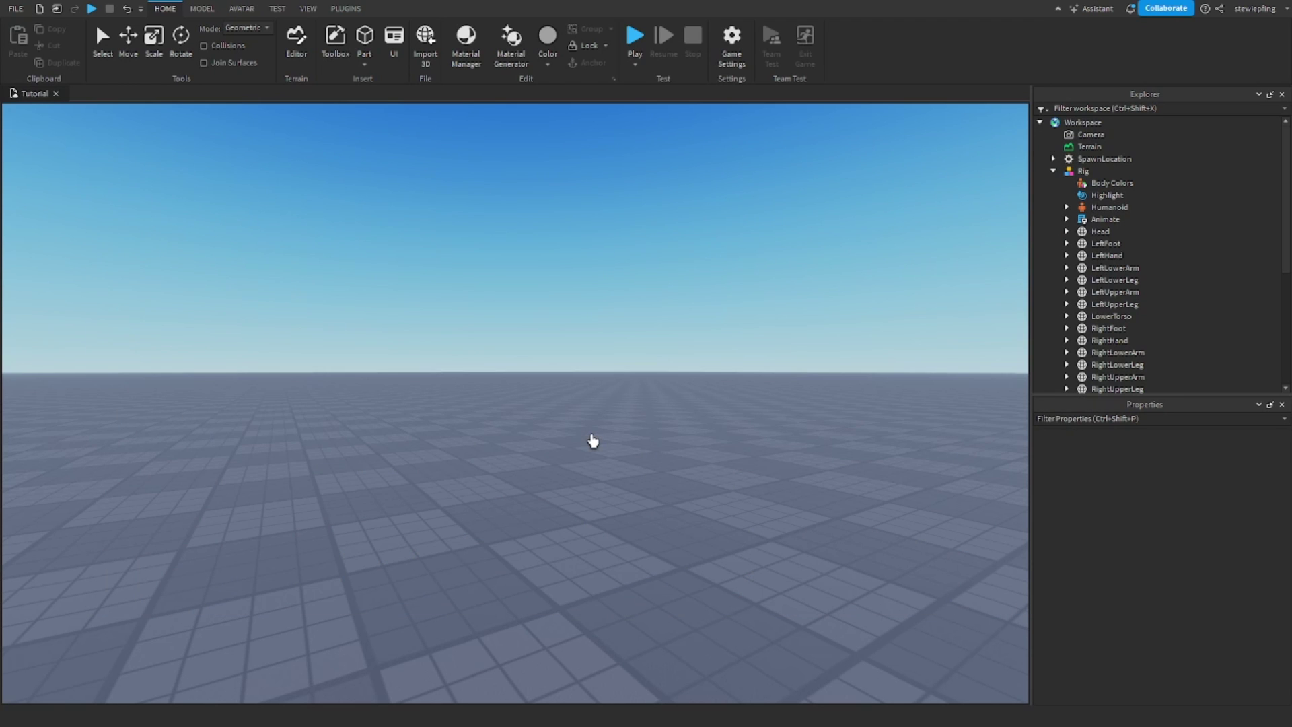
Step: Paste a copy of the Rig's Highlight into its LeftHand part and deselect it
right_click_drag(592, 436, 614, 437)
key("w")
left_click(608, 385)
scroll(998, 283, "up", 1)
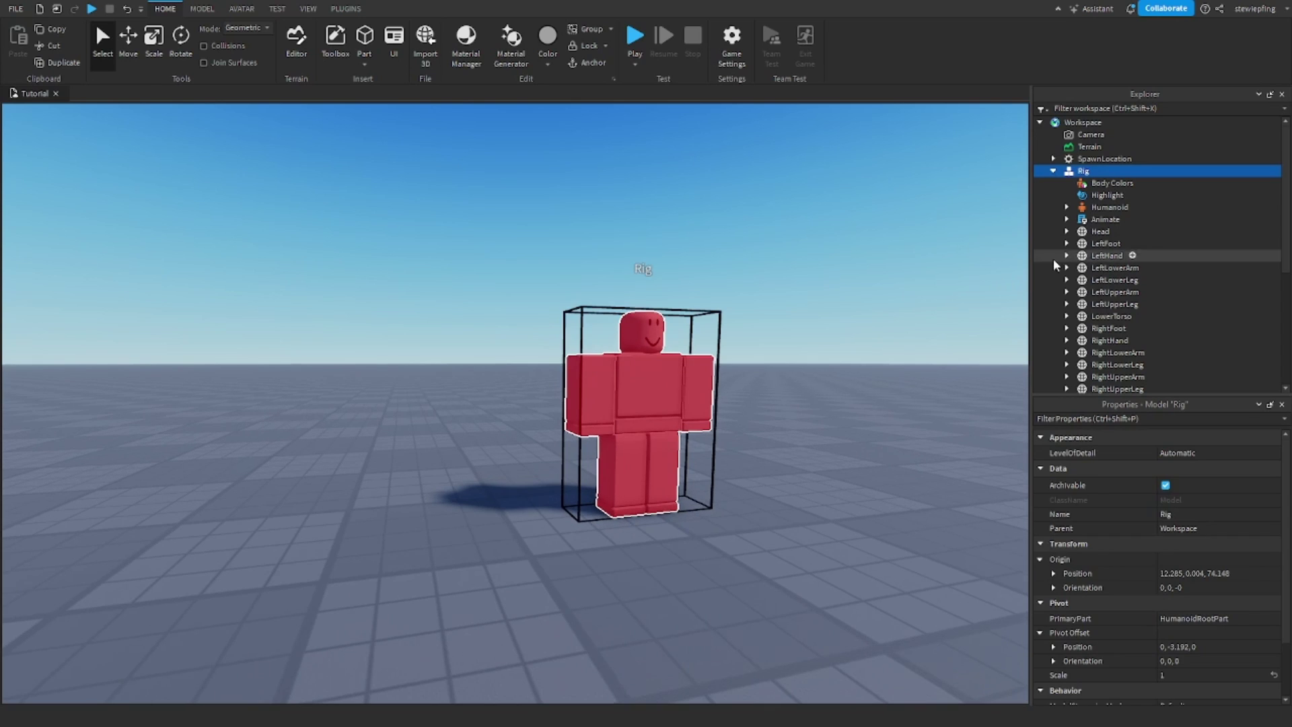
left_click(1081, 191)
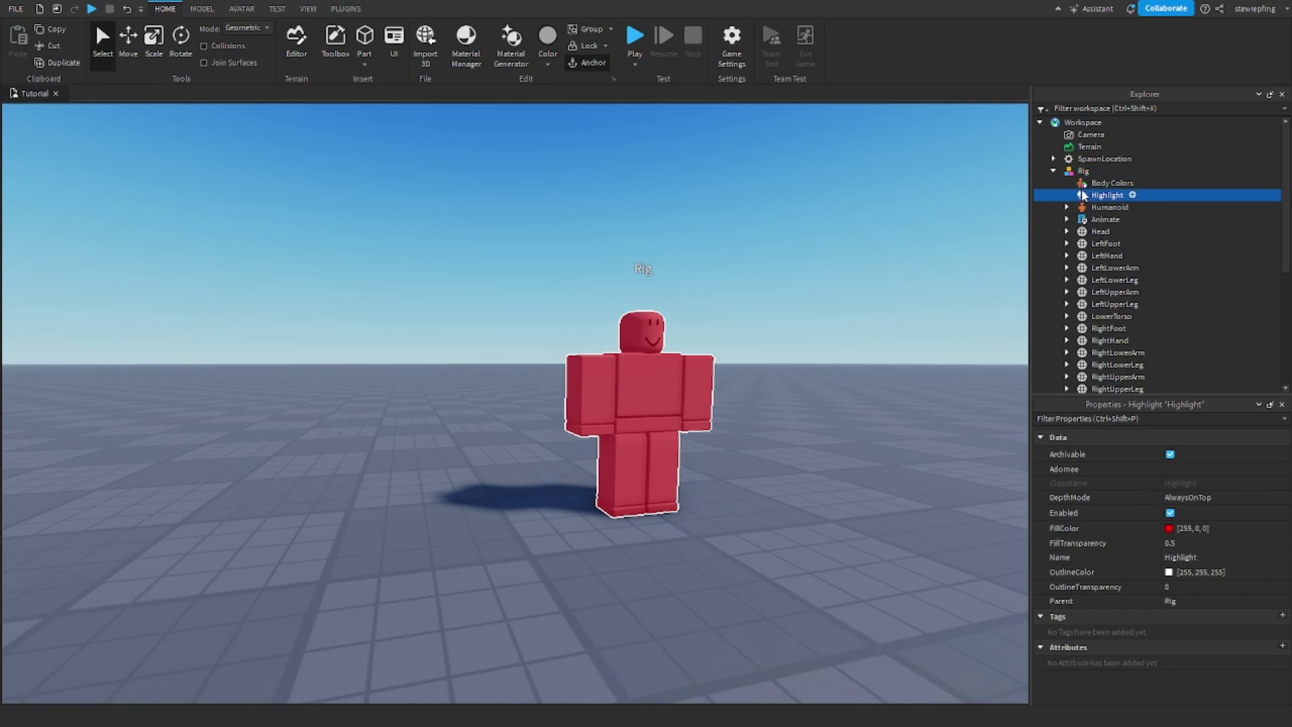
left_click(1077, 171)
left_click(1067, 256)
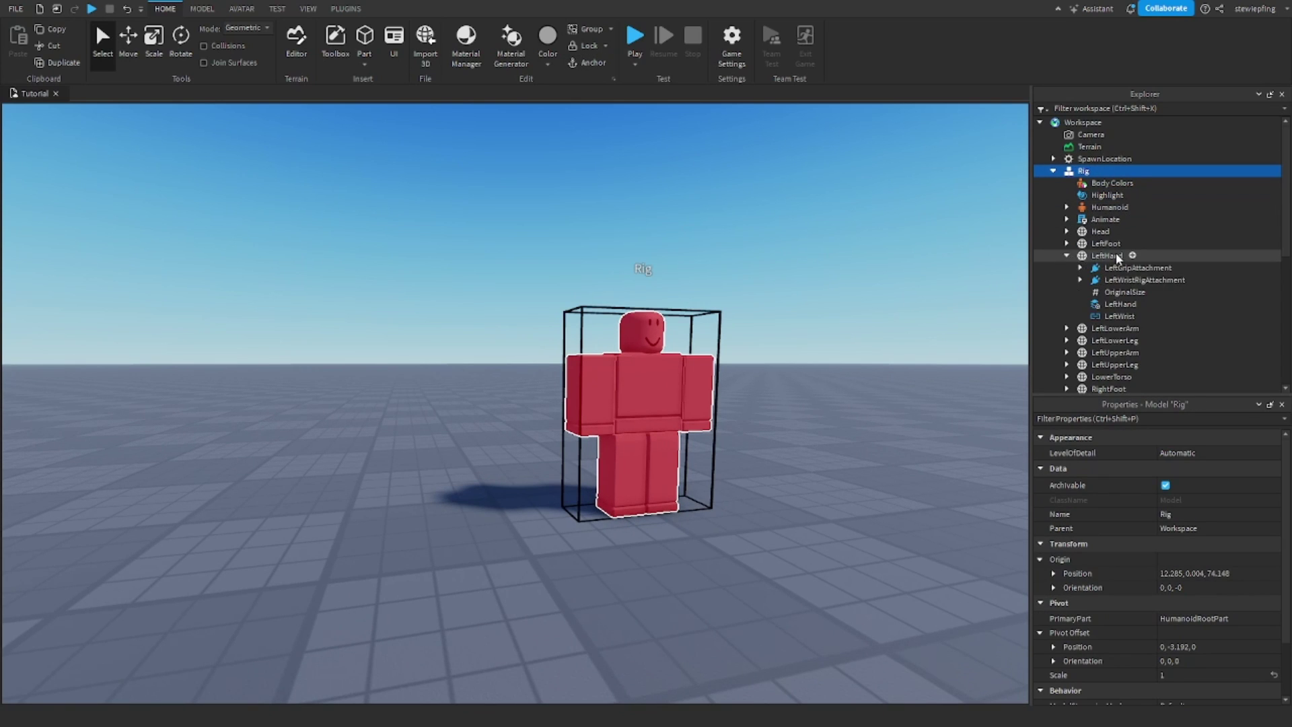
left_click(1127, 255)
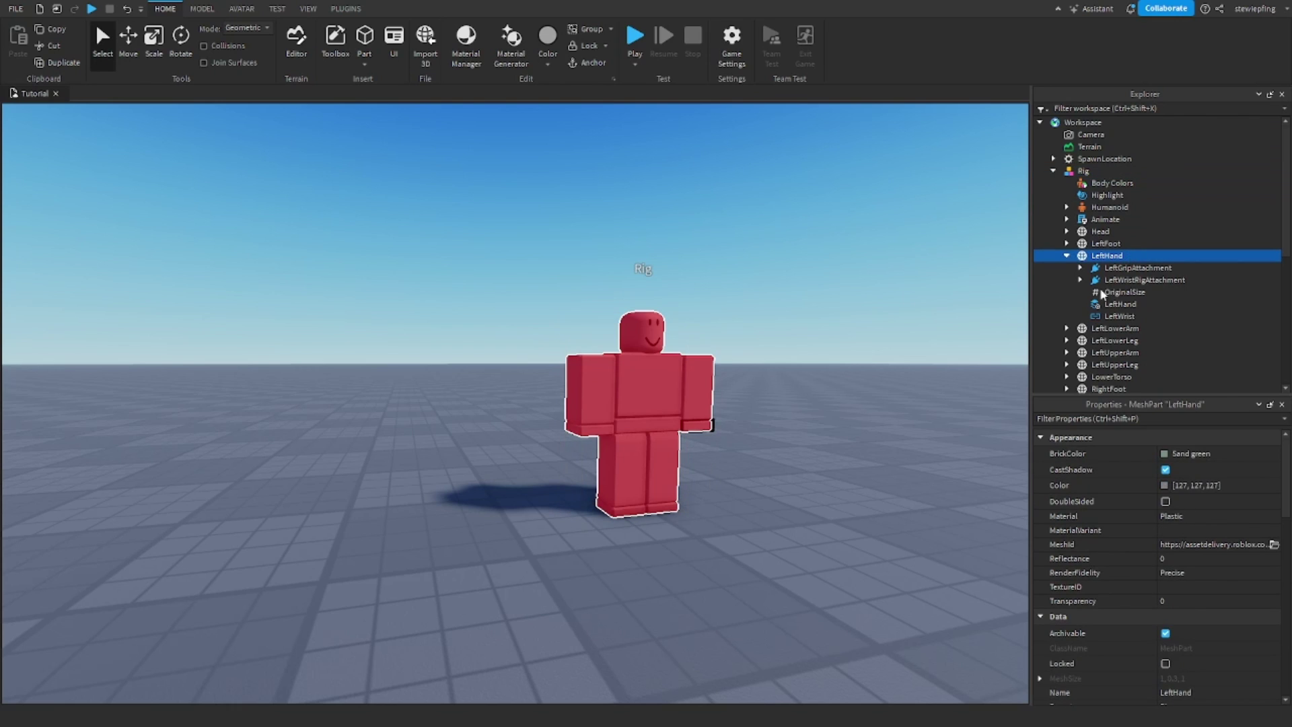
key("ctrl+shift+v")
left_click(930, 377)
key("d")
Step: Paste another Highlight into the Rig's LeftLowerArm part, deselect it and inspect the arm's outline
mouse_move(1099, 344)
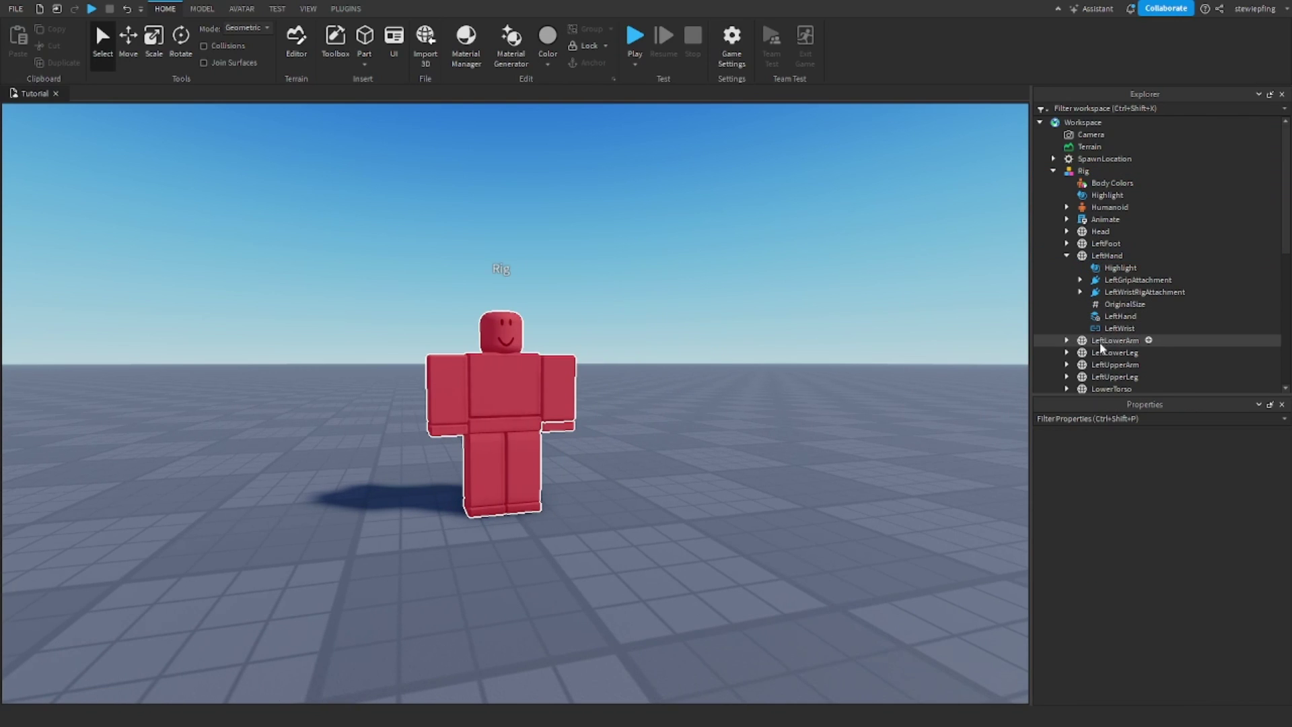
left_click(1149, 341)
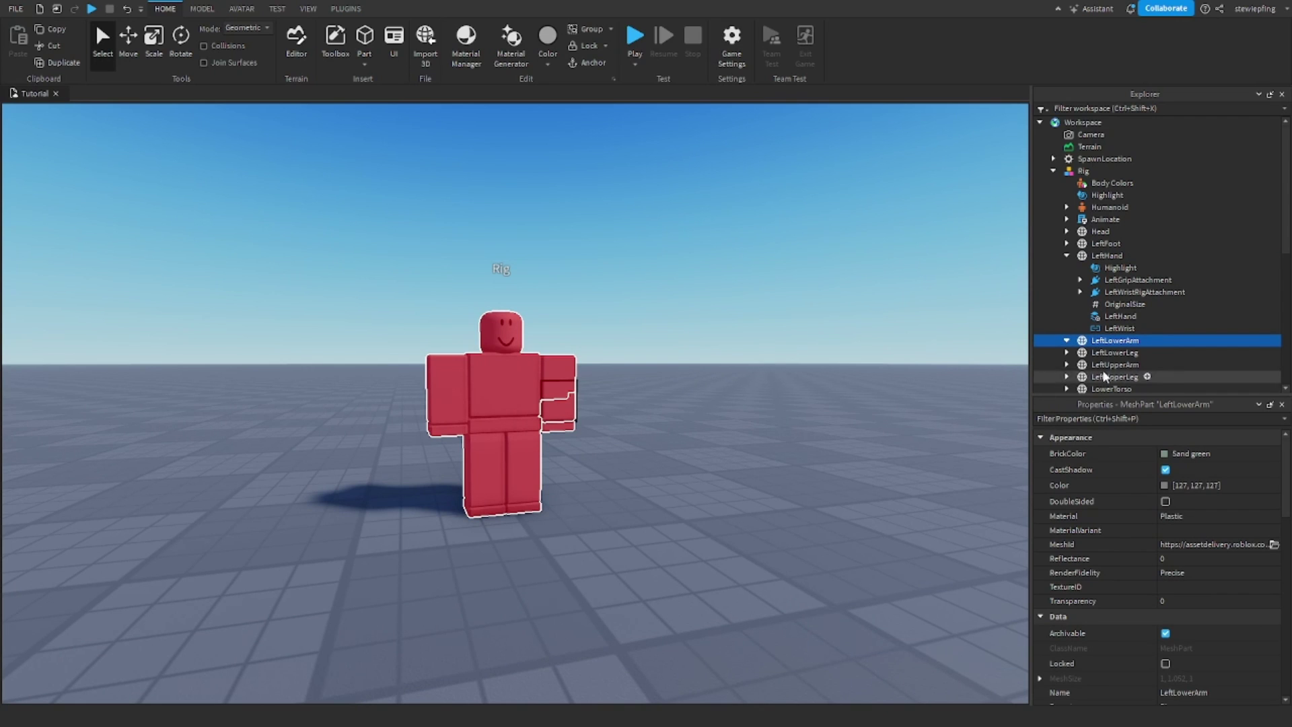
key("ctrl+shift+v")
left_click(805, 447)
key("w")
scroll(807, 449, "down", 5)
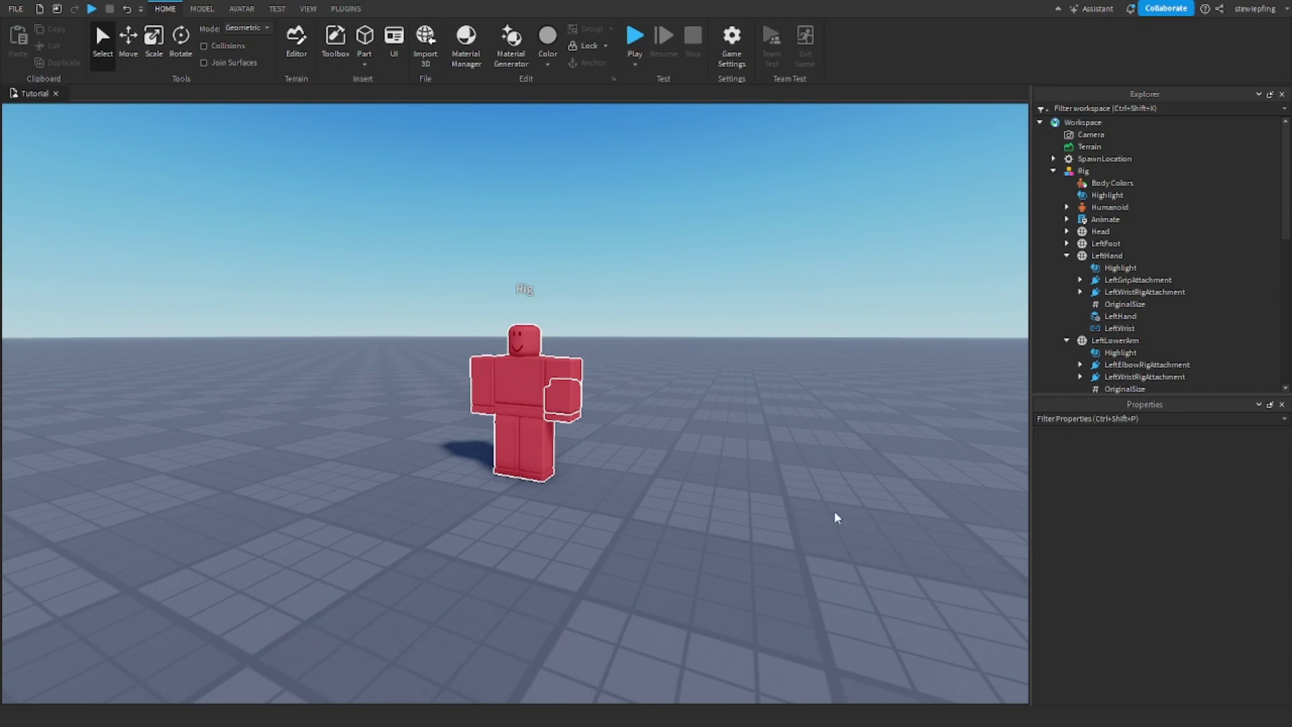
right_click_drag(835, 513, 492, 442)
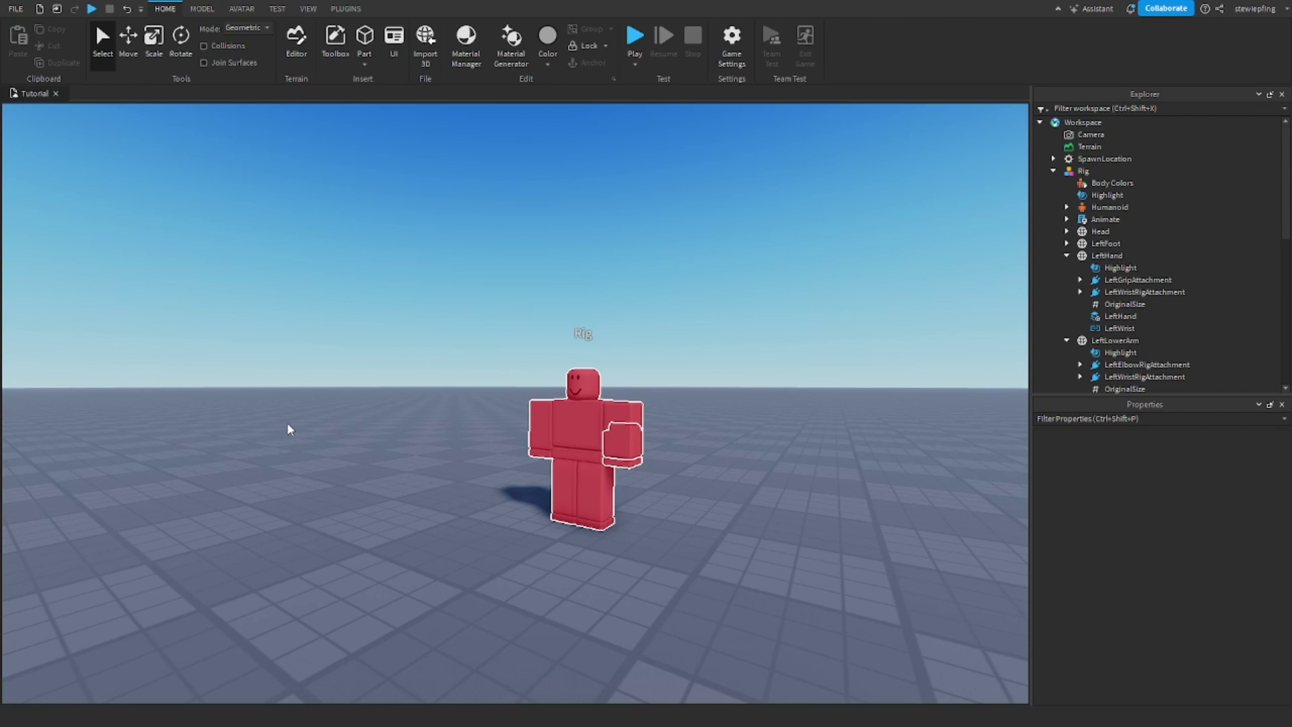
scroll(585, 441, "up", 5)
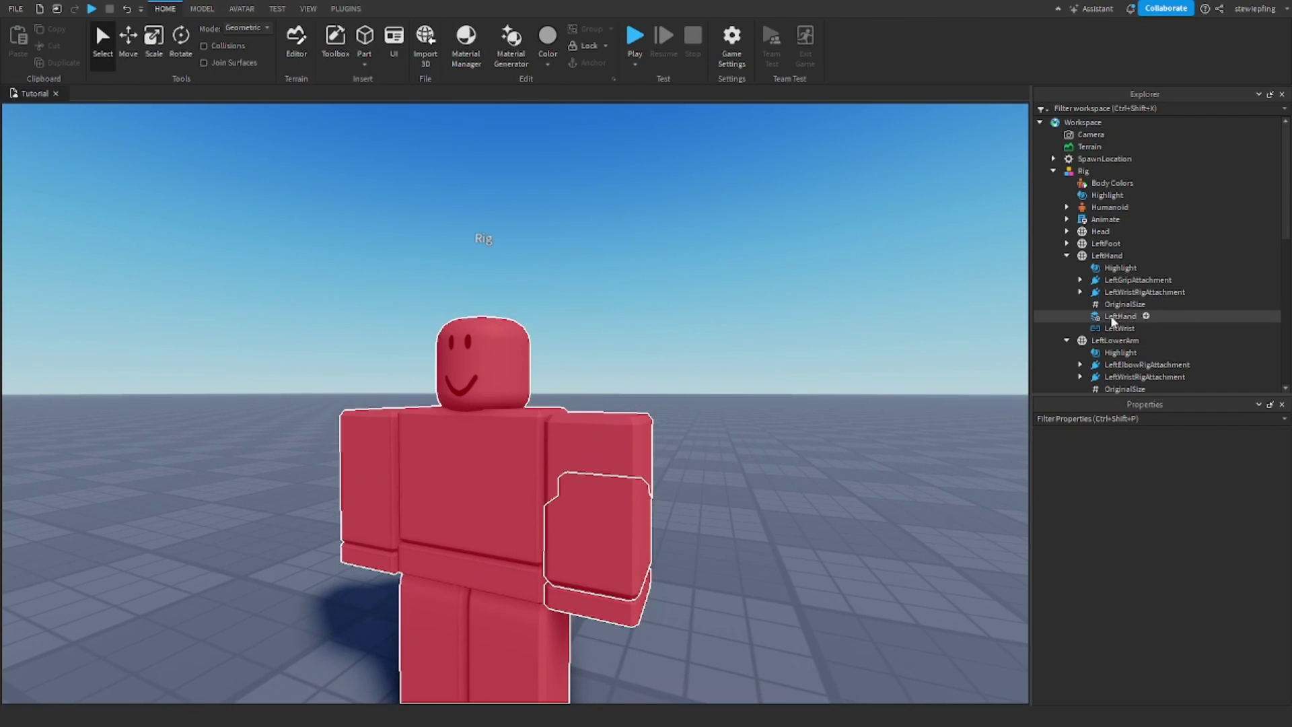
Step: Move the LeftLowerArm's Highlight into its OriginalSize object and examine the outline around the Rig's left hand
left_click(1099, 267)
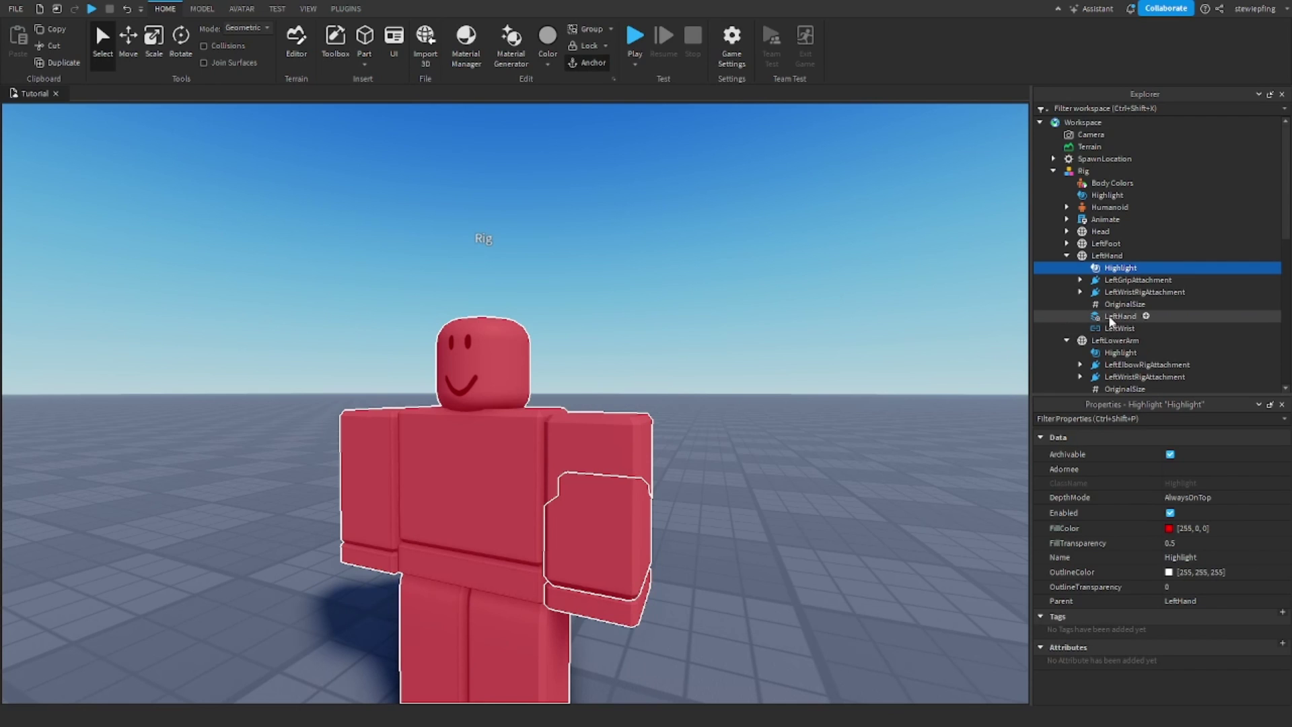
left_click_drag(1120, 352, 1125, 388)
scroll(822, 438, "down", 3)
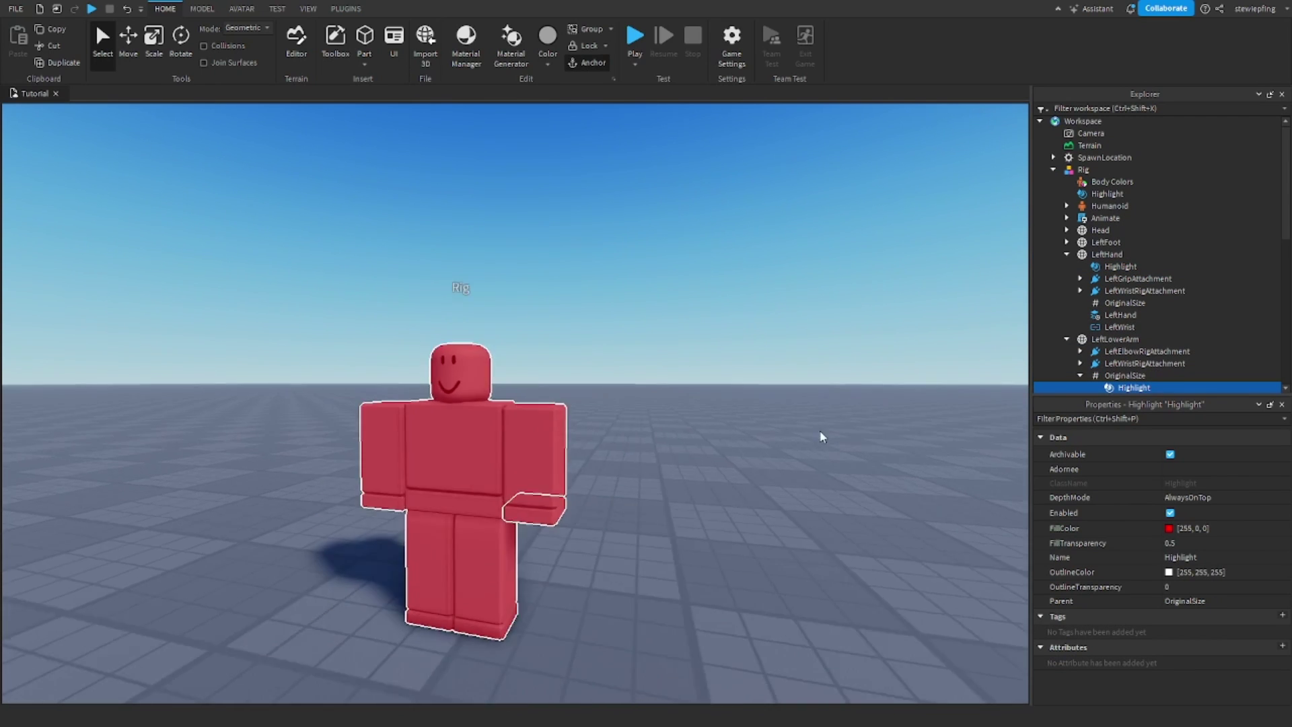
scroll(853, 397, "down", 3)
right_click_drag(707, 390, 754, 379)
scroll(750, 379, "up", 3)
left_click(752, 380)
scroll(754, 379, "down", 4)
scroll(753, 380, "up", 3)
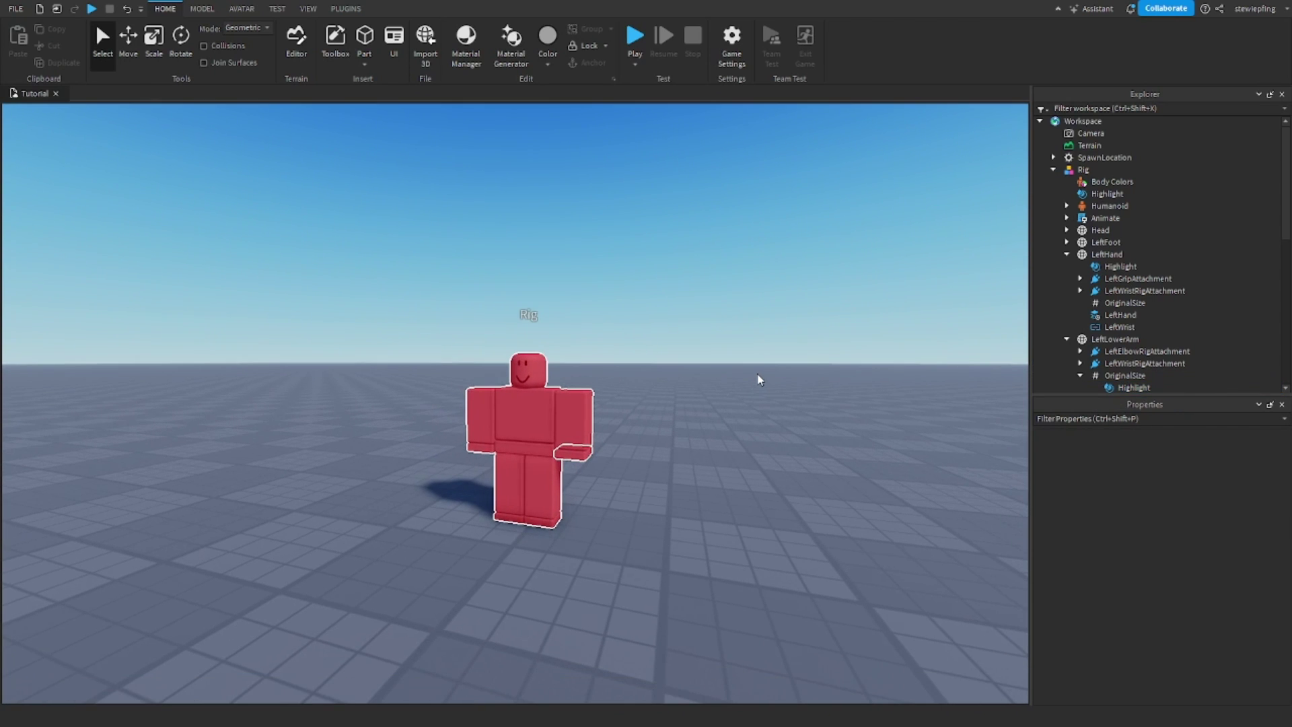
right_click_drag(747, 352, 799, 312)
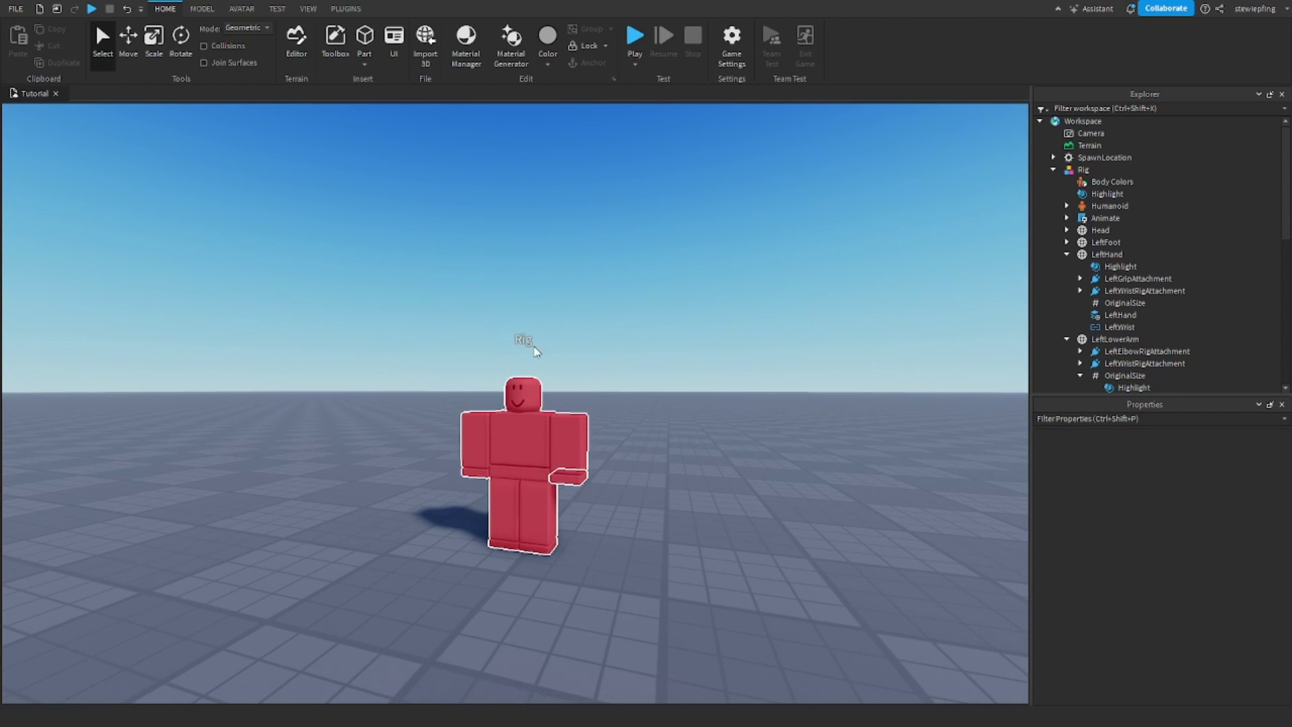
Step: Insert a default block Part onto the baseplate and view it from near and far
right_click_drag(754, 269, 756, 280)
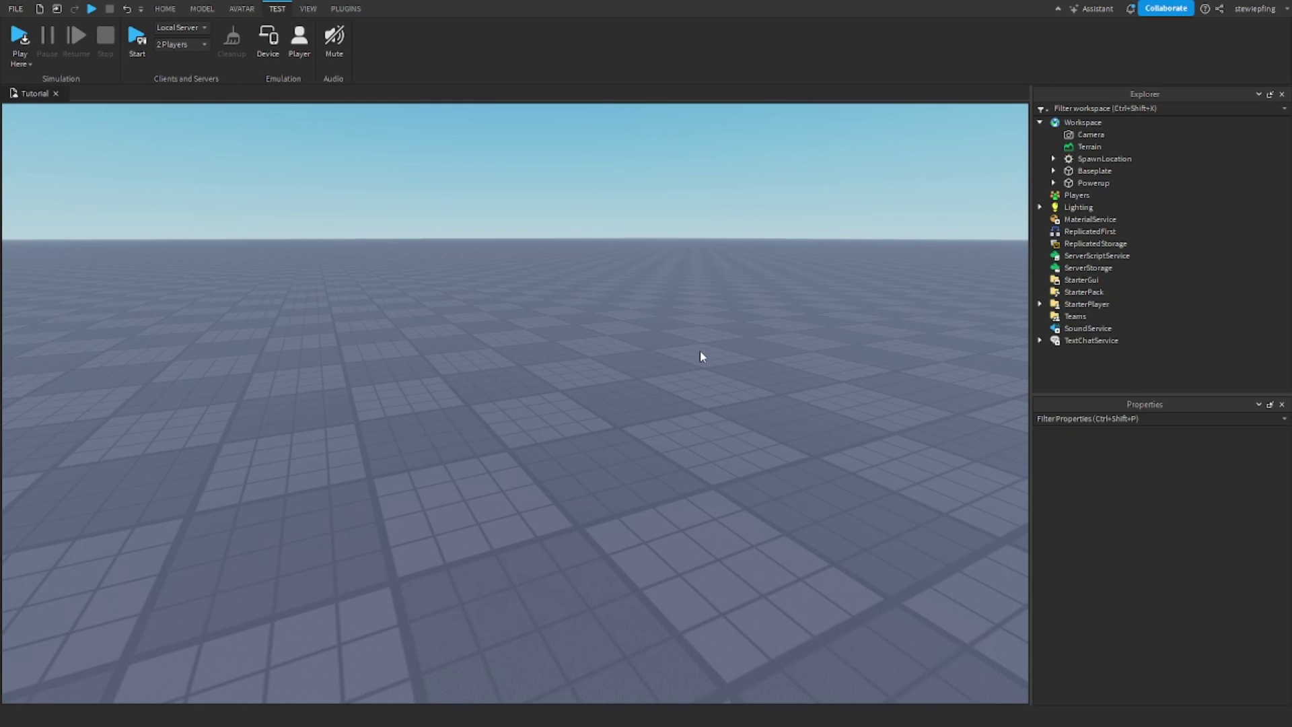
right_click_drag(732, 356, 703, 373)
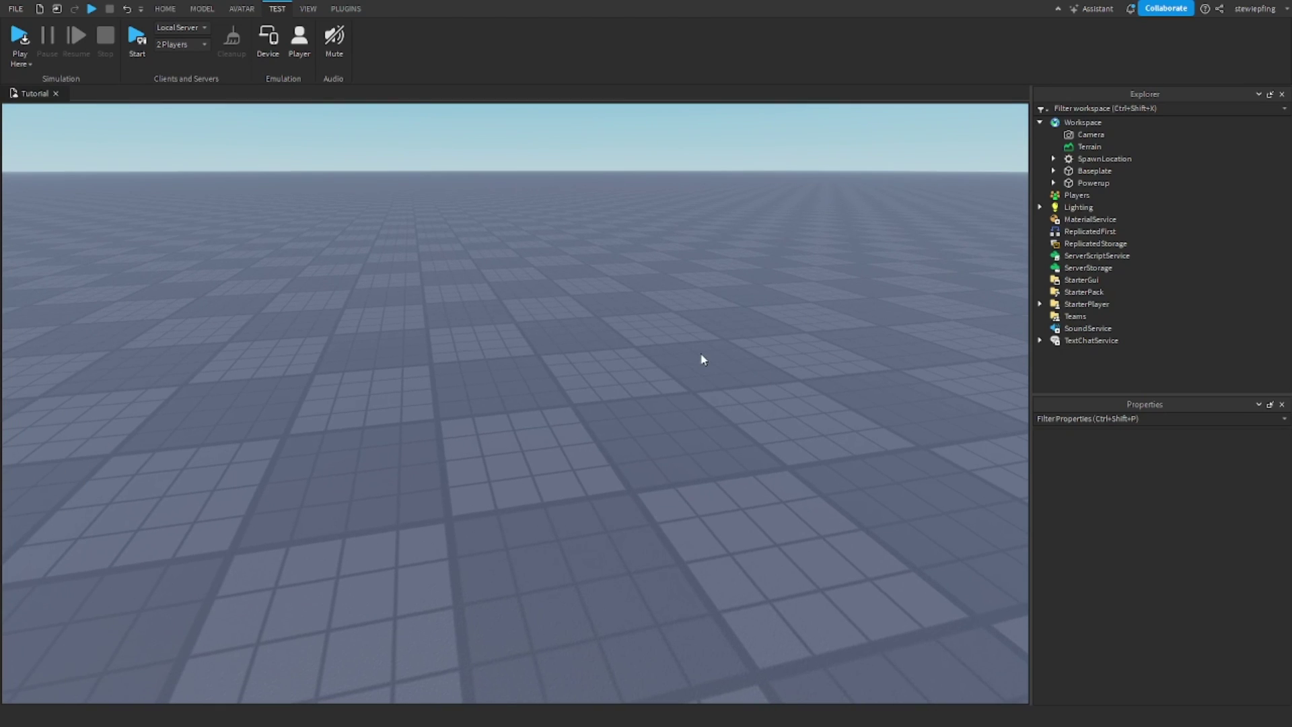
left_click(165, 9)
right_click_drag(419, 189, 419, 222)
left_click(370, 47)
right_click_drag(612, 340, 632, 334)
scroll(632, 334, "up", 2)
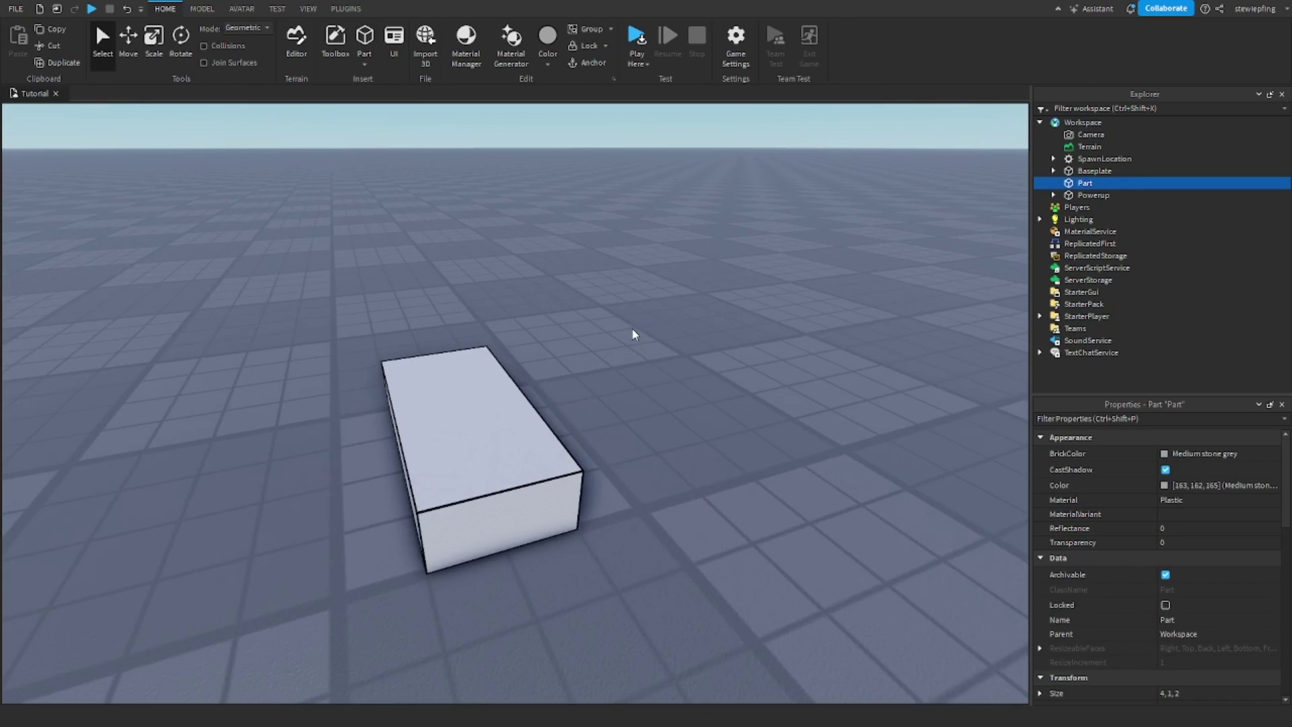
scroll(632, 334, "down", 3)
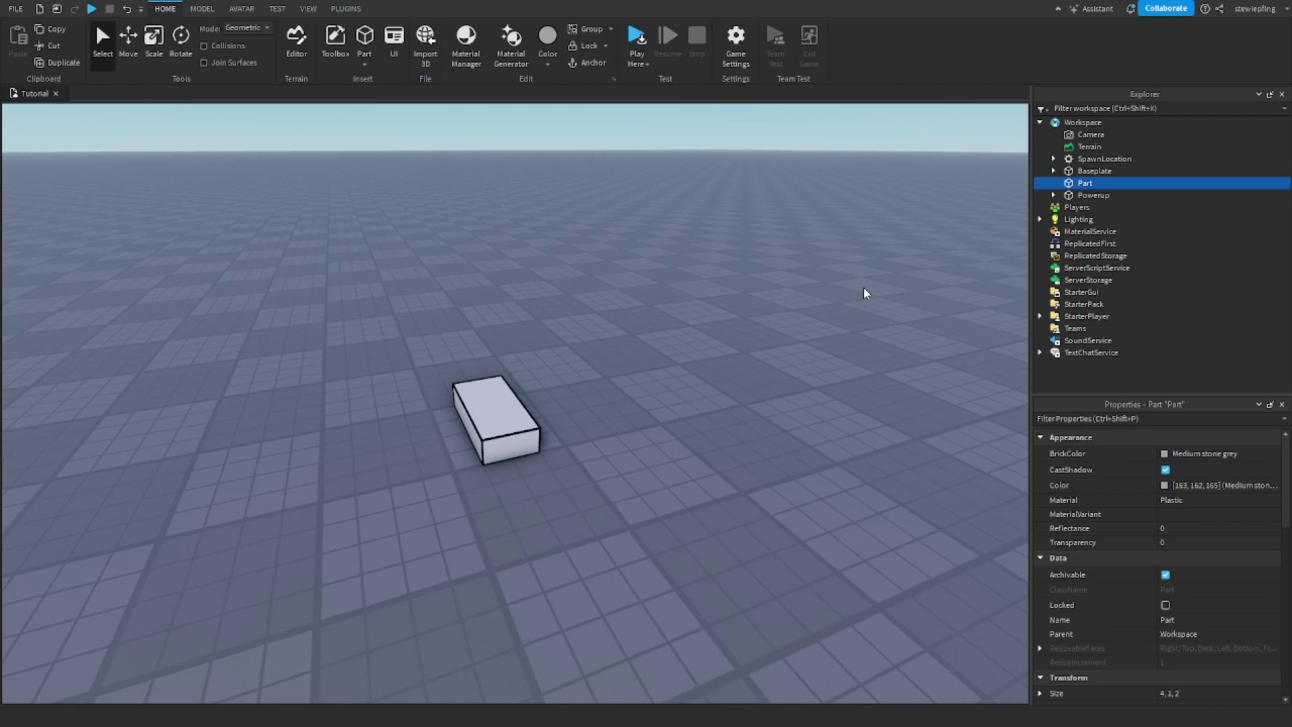
right_click_drag(850, 350, 809, 381)
scroll(809, 382, "up", 2)
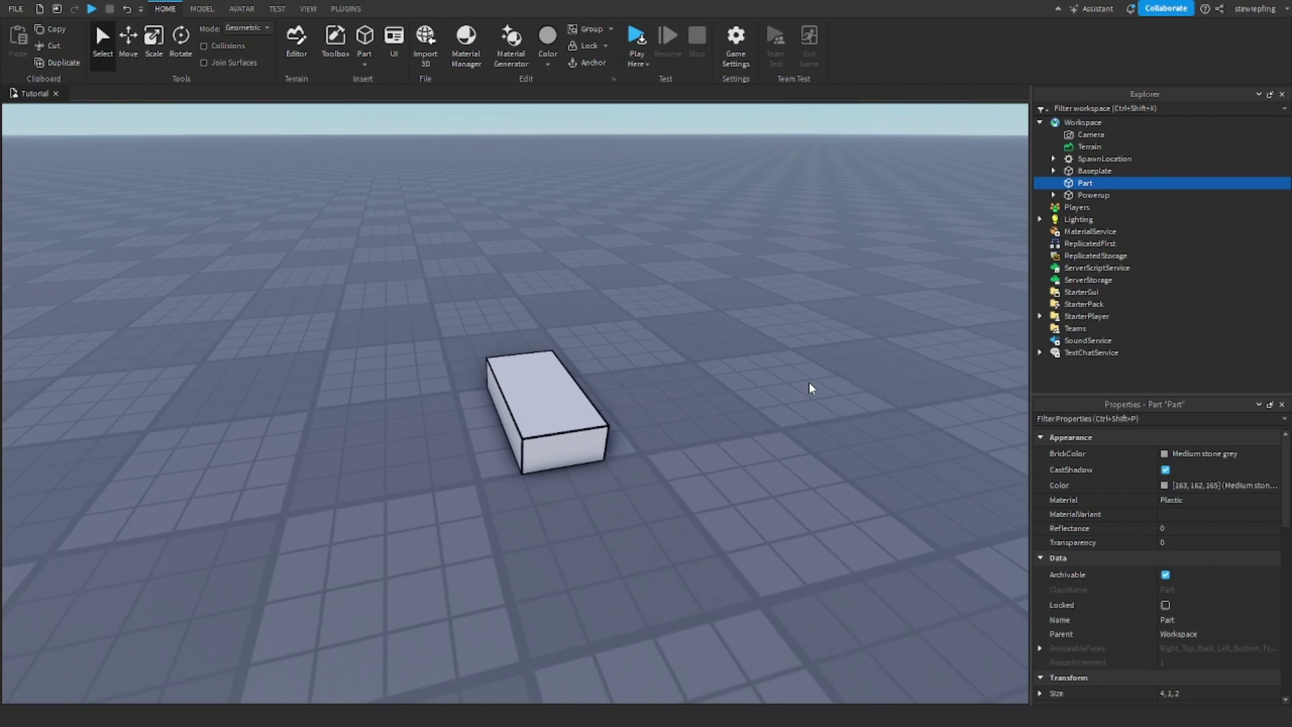
scroll(809, 381, "down", 2)
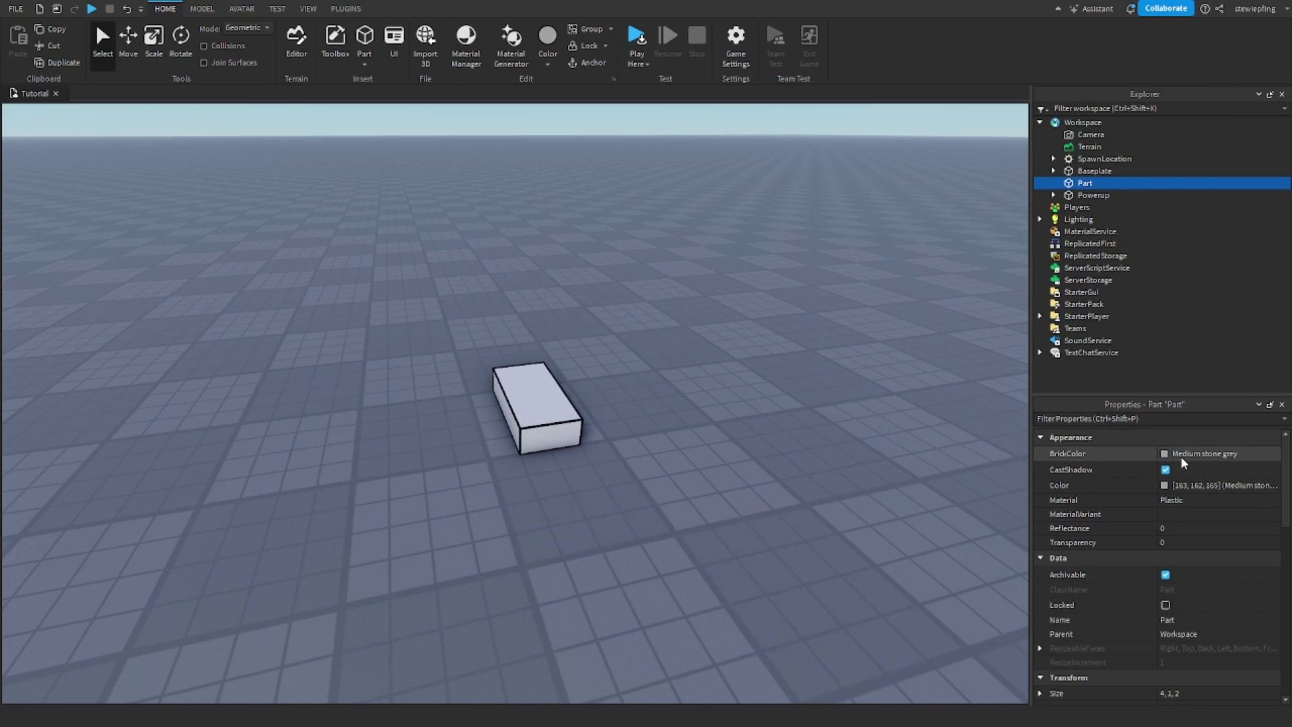
Step: Add a Highlight to the Part and set its FillTransparency to 0.3
left_click(1181, 455)
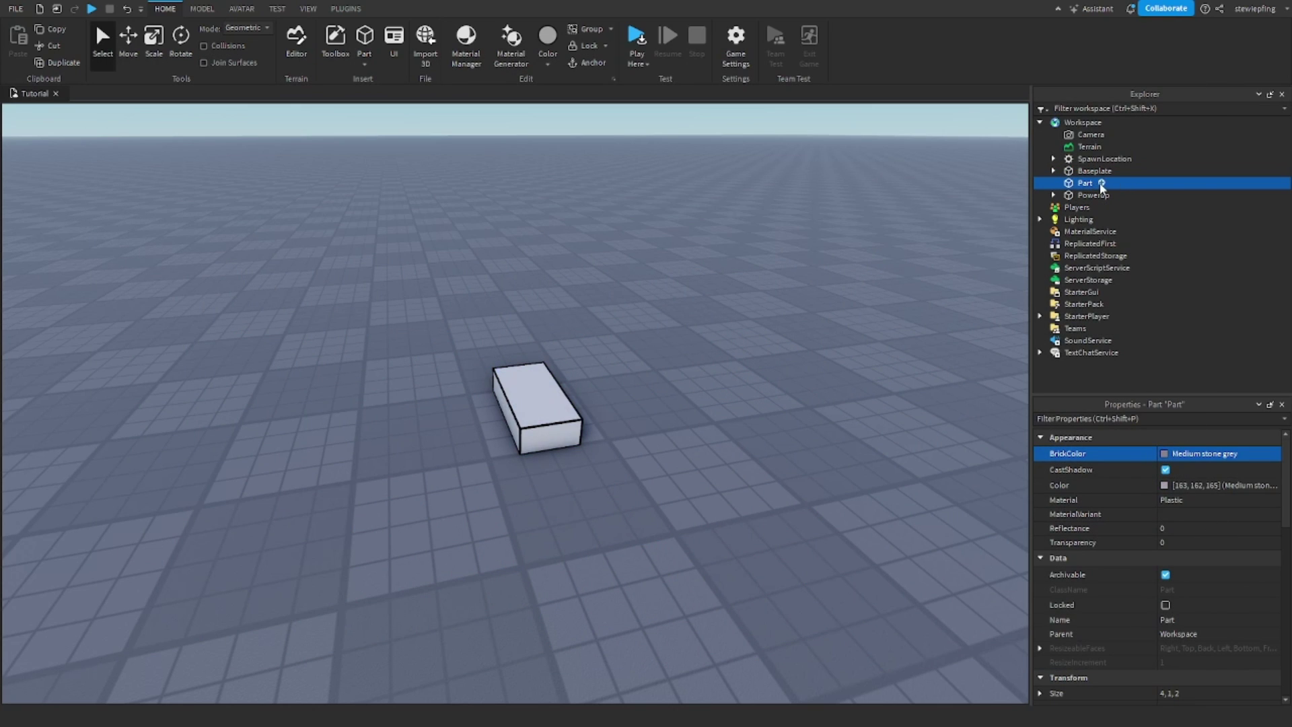
key("ctrl+z")
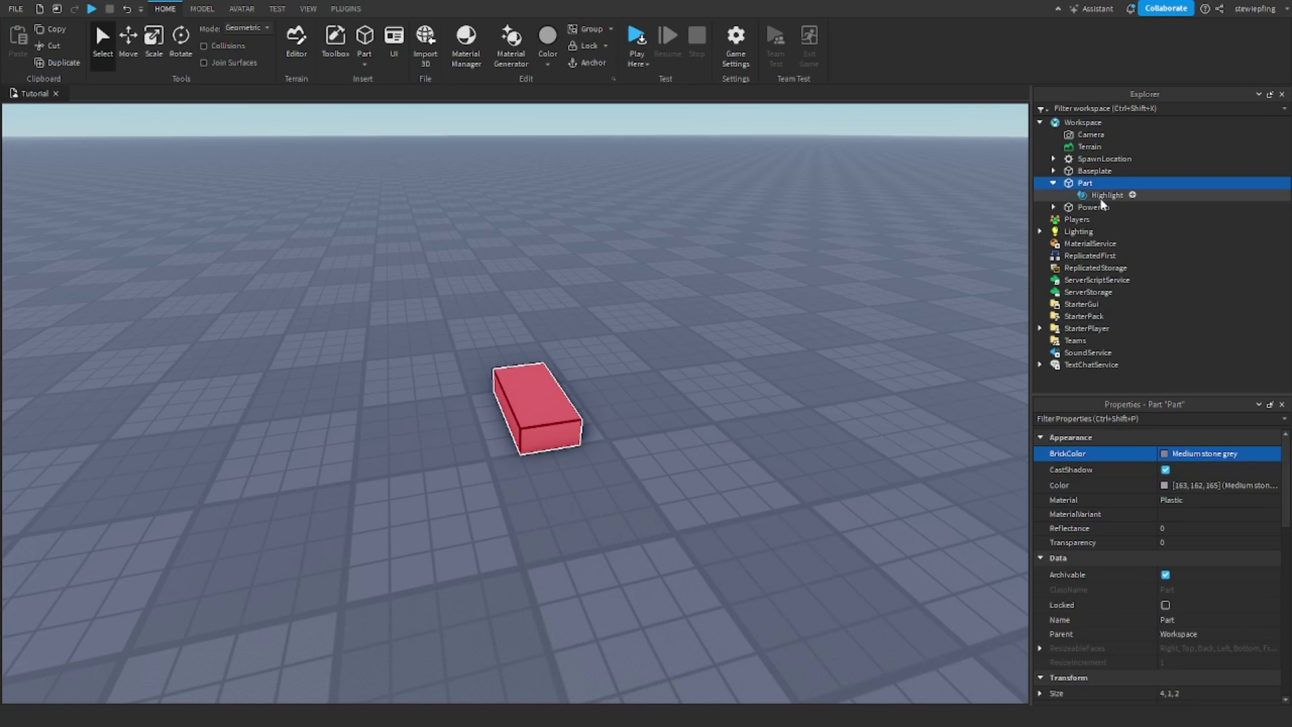
left_click(1102, 198)
left_click(1250, 543)
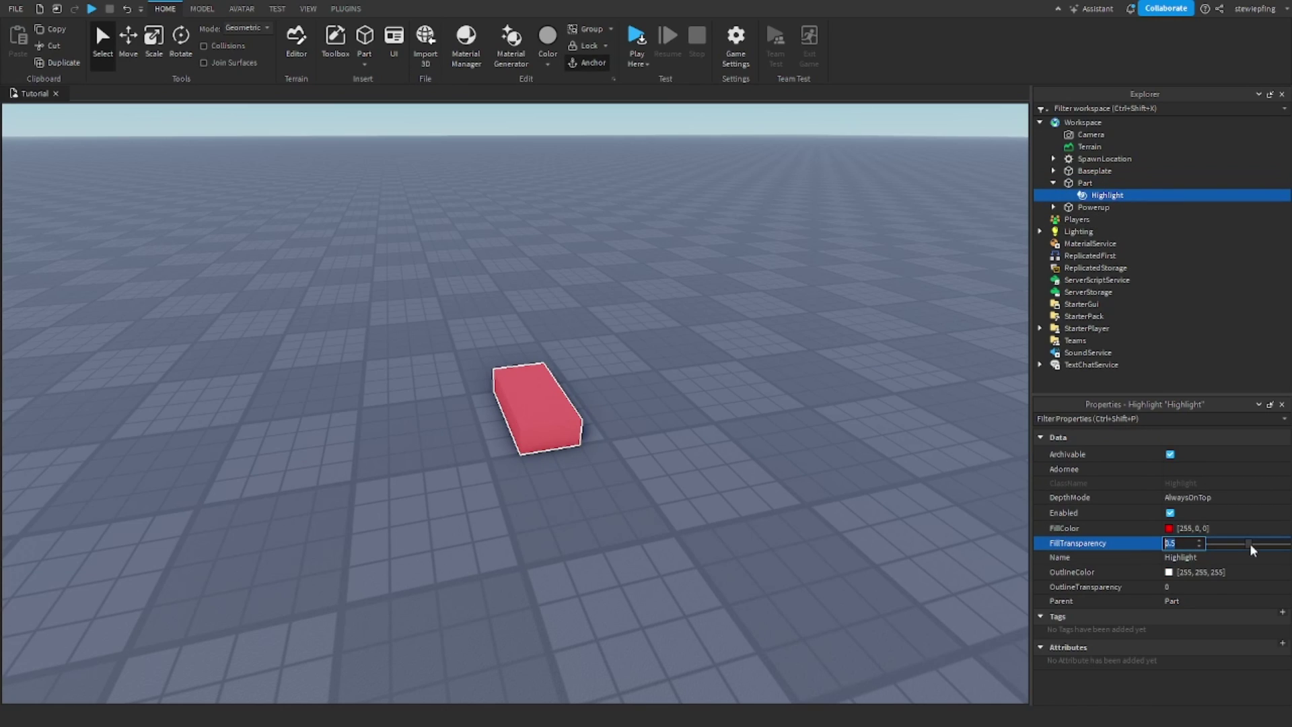
mouse_move(1250, 547)
left_mouse_down()
mouse_move(1262, 545)
mouse_move(1236, 548)
left_mouse_up()
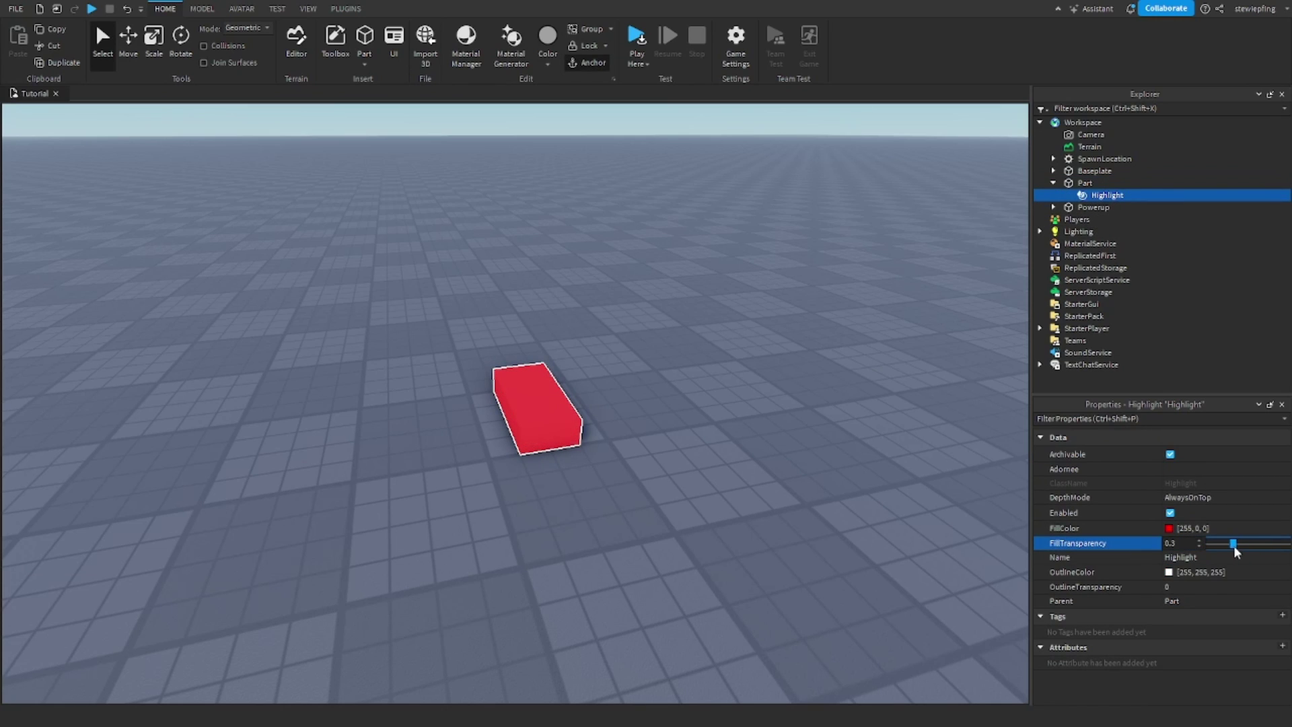
Step: Deselect the Part's Highlight and examine the block's fill and outline from different angles and distances
key("w")
right_click_drag(695, 547, 705, 547)
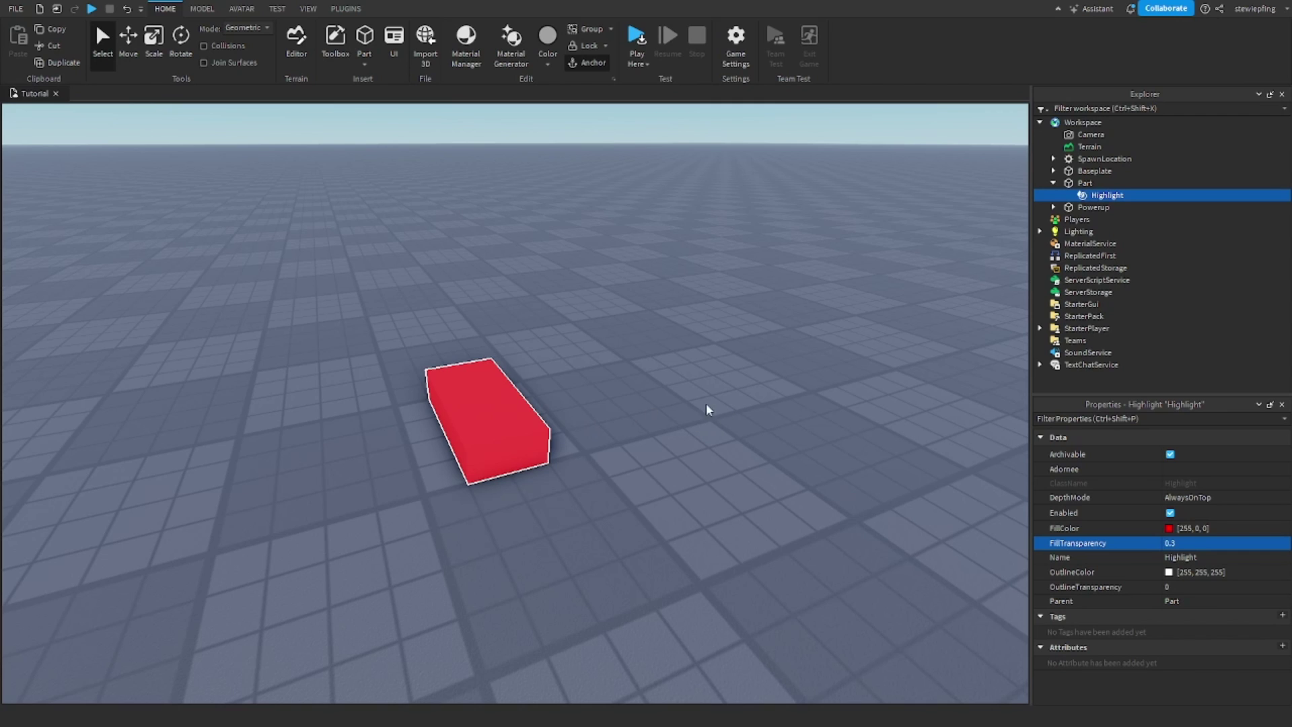
right_click_drag(707, 406, 685, 389)
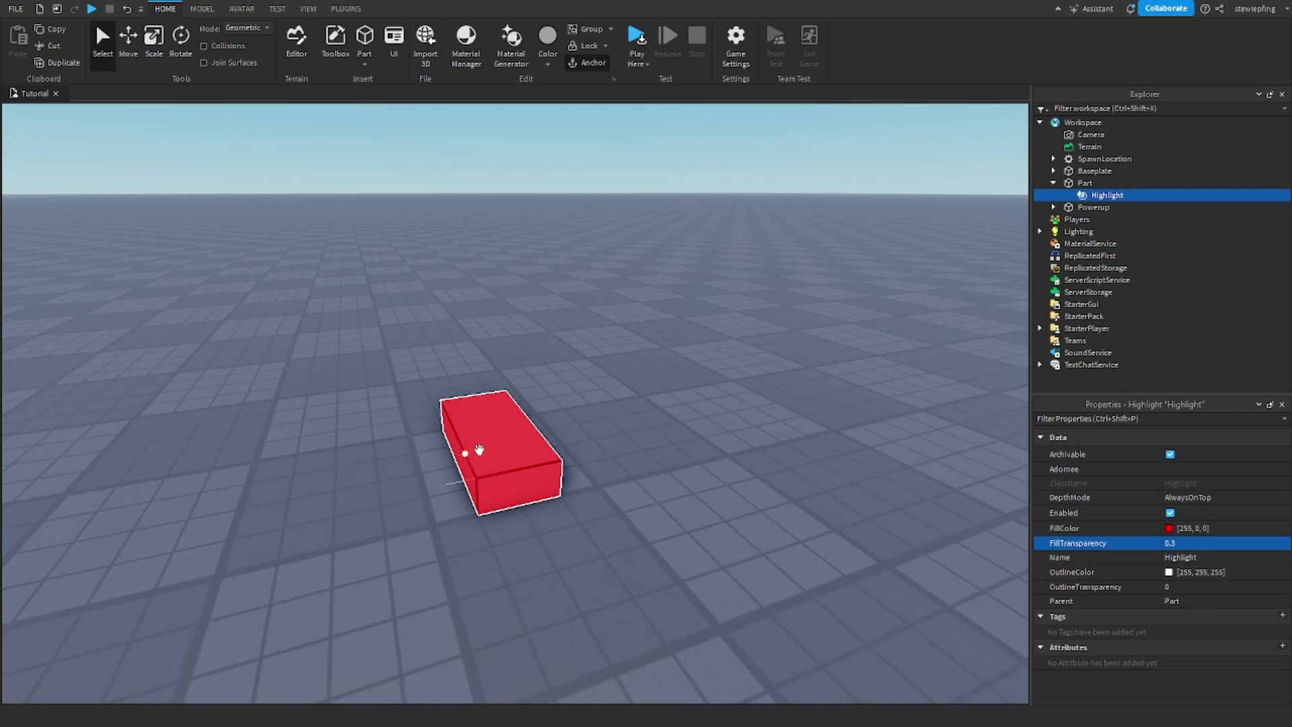
right_click_drag(606, 433, 605, 432)
left_click(605, 432)
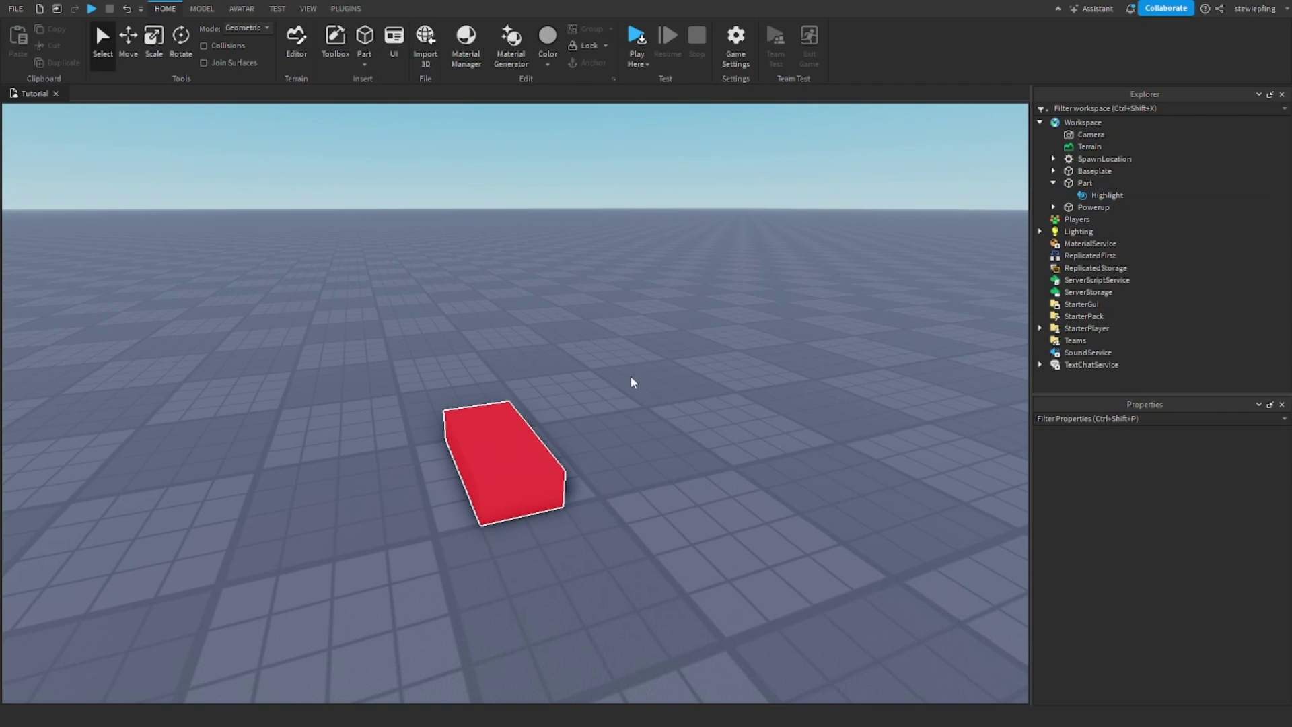
right_click_drag(689, 392, 684, 394)
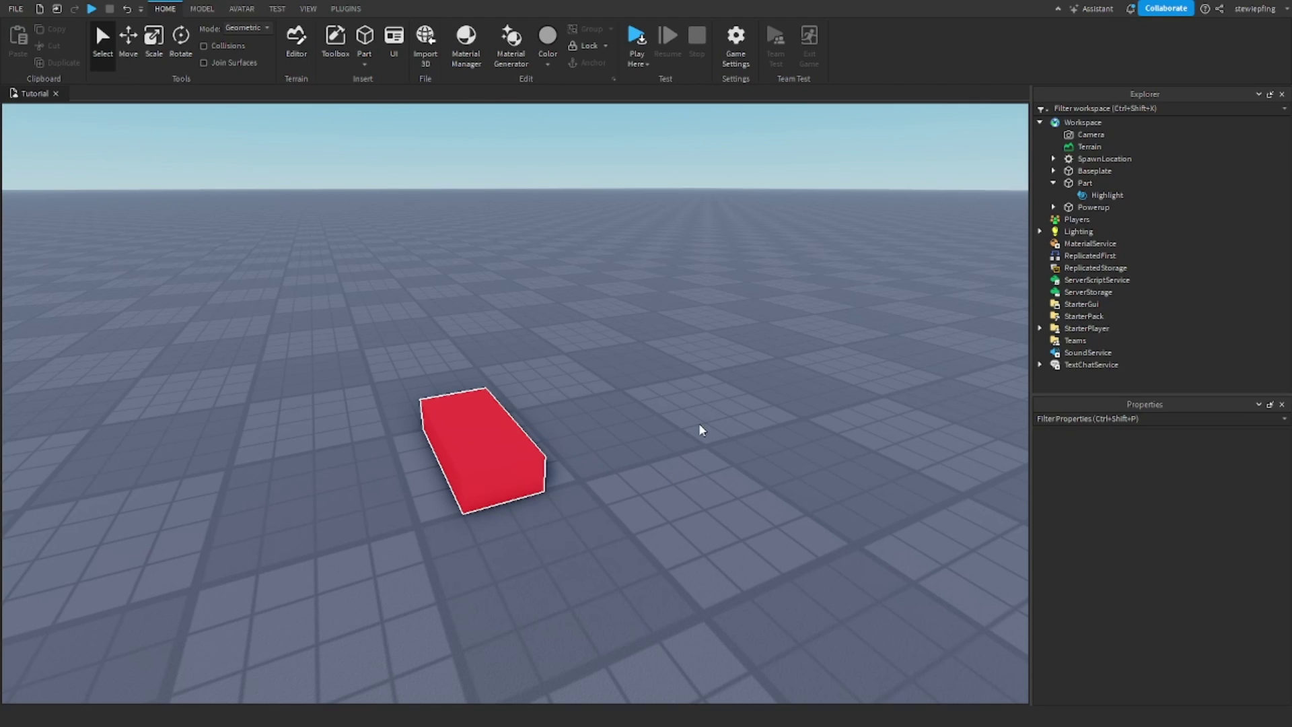
right_click_drag(606, 354, 642, 340)
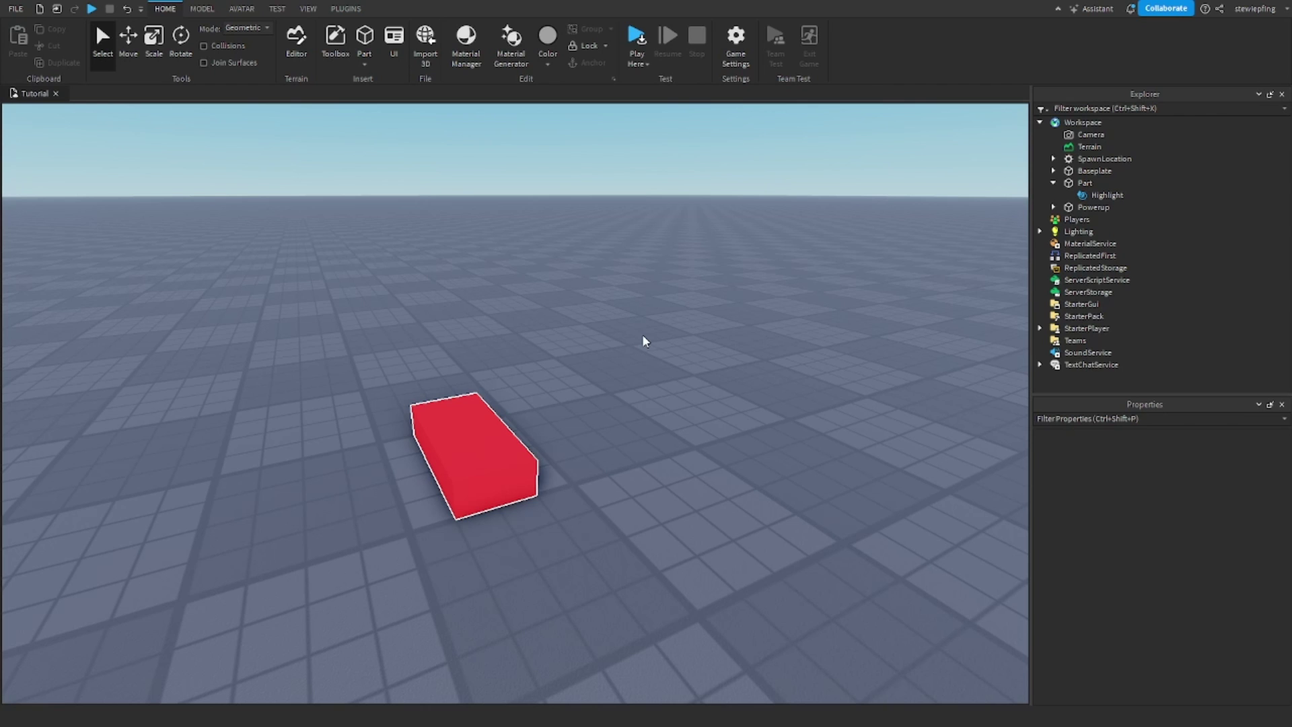
right_click_drag(642, 334, 618, 395)
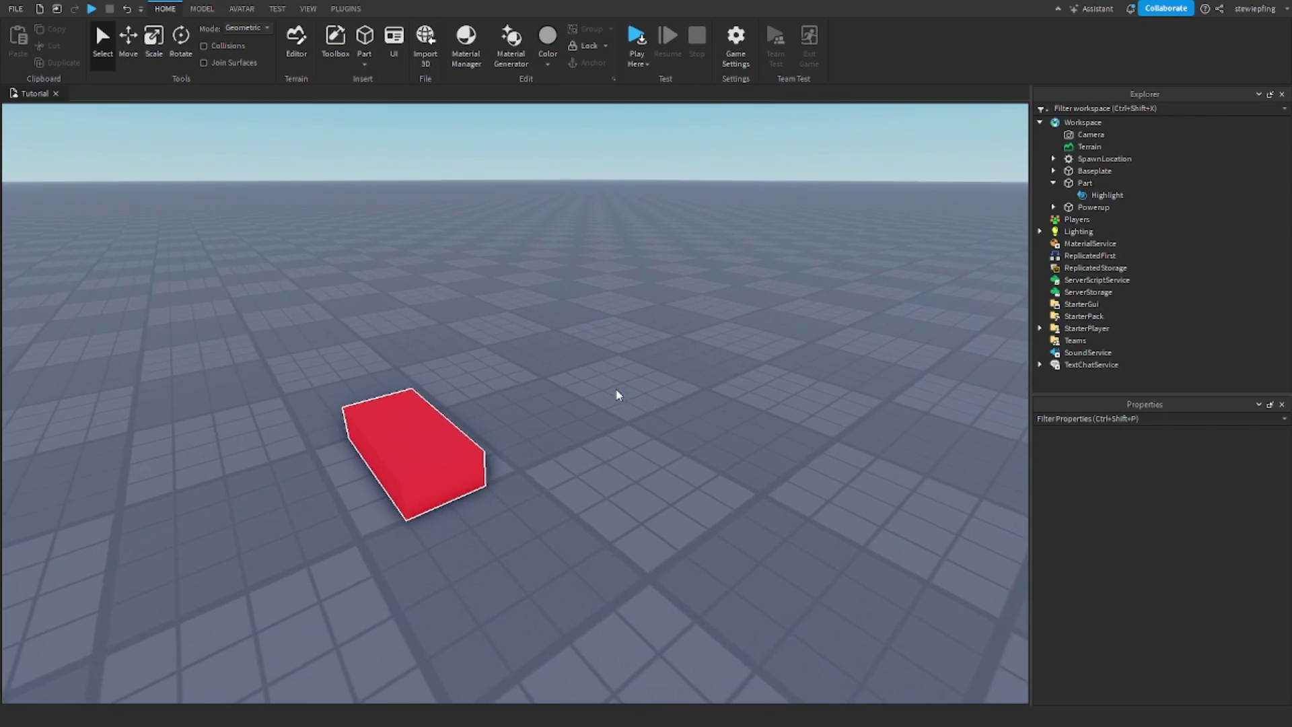
scroll(618, 395, "down", 3)
scroll(669, 422, "up", 2)
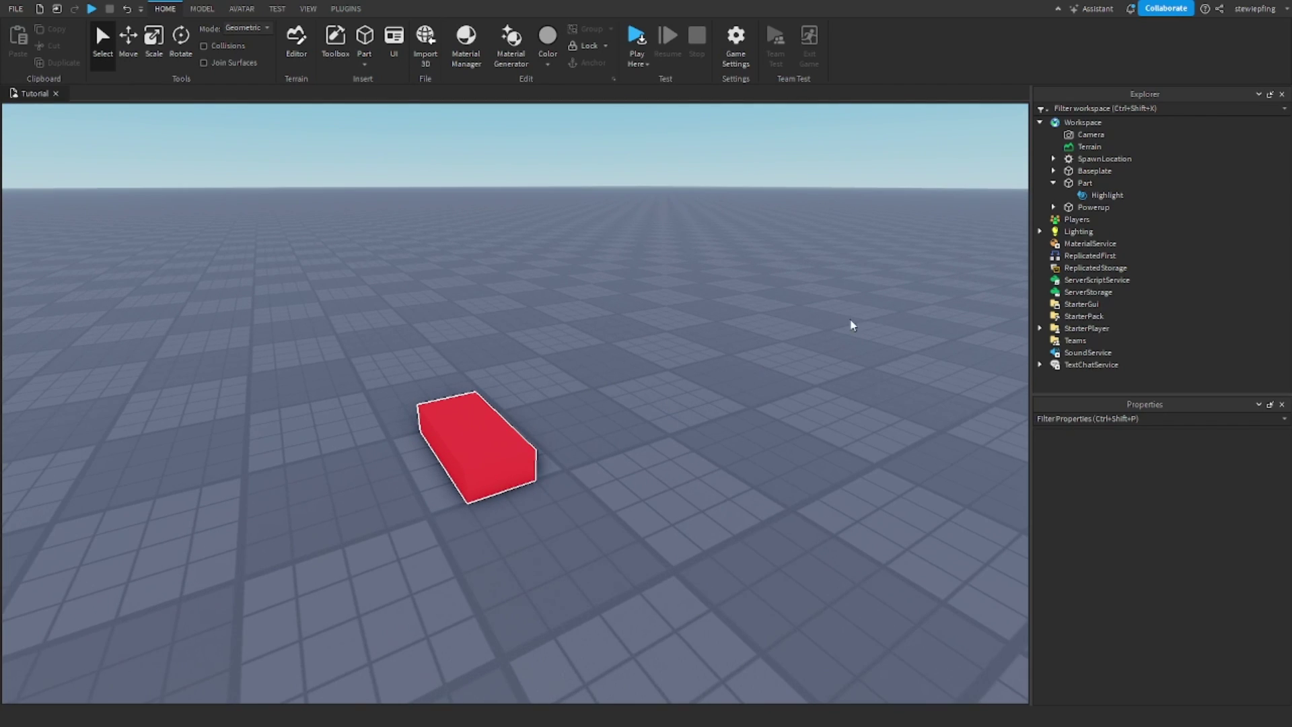
left_click(1107, 194)
left_click(786, 274)
scroll(490, 449, "up", 3)
scroll(509, 449, "down", 5)
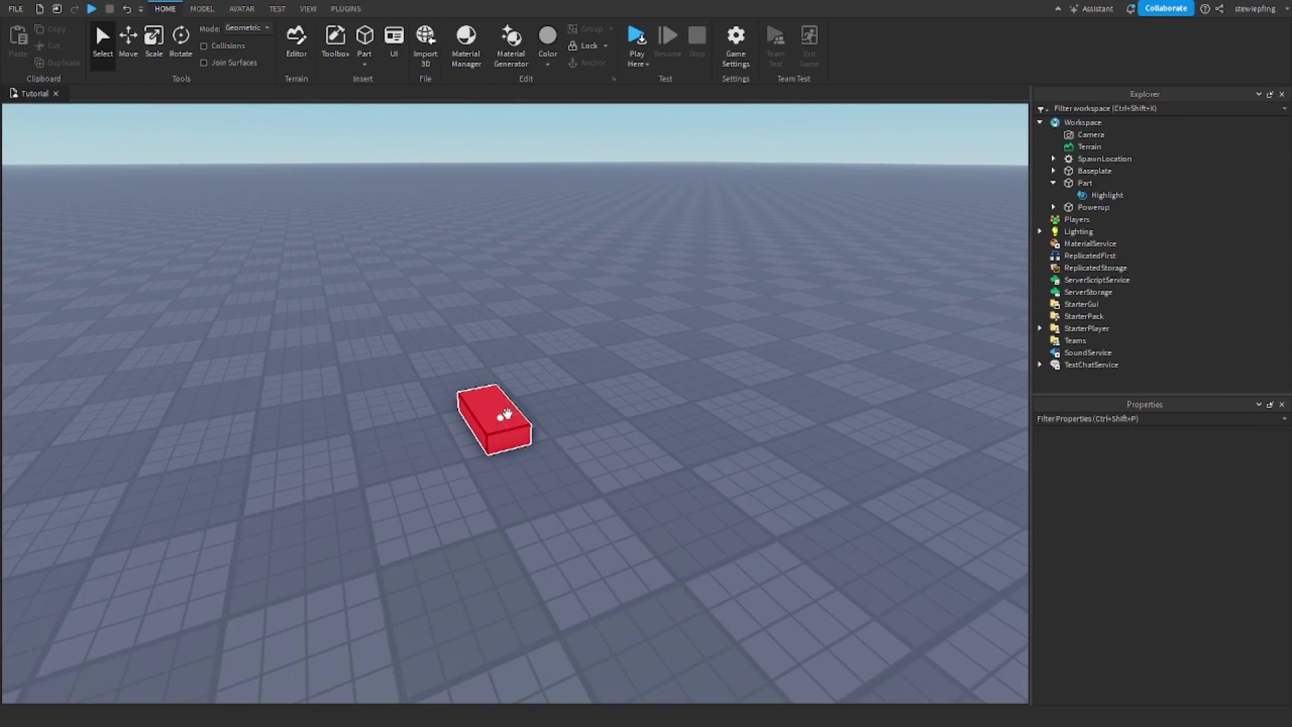
right_click_drag(749, 402, 720, 406)
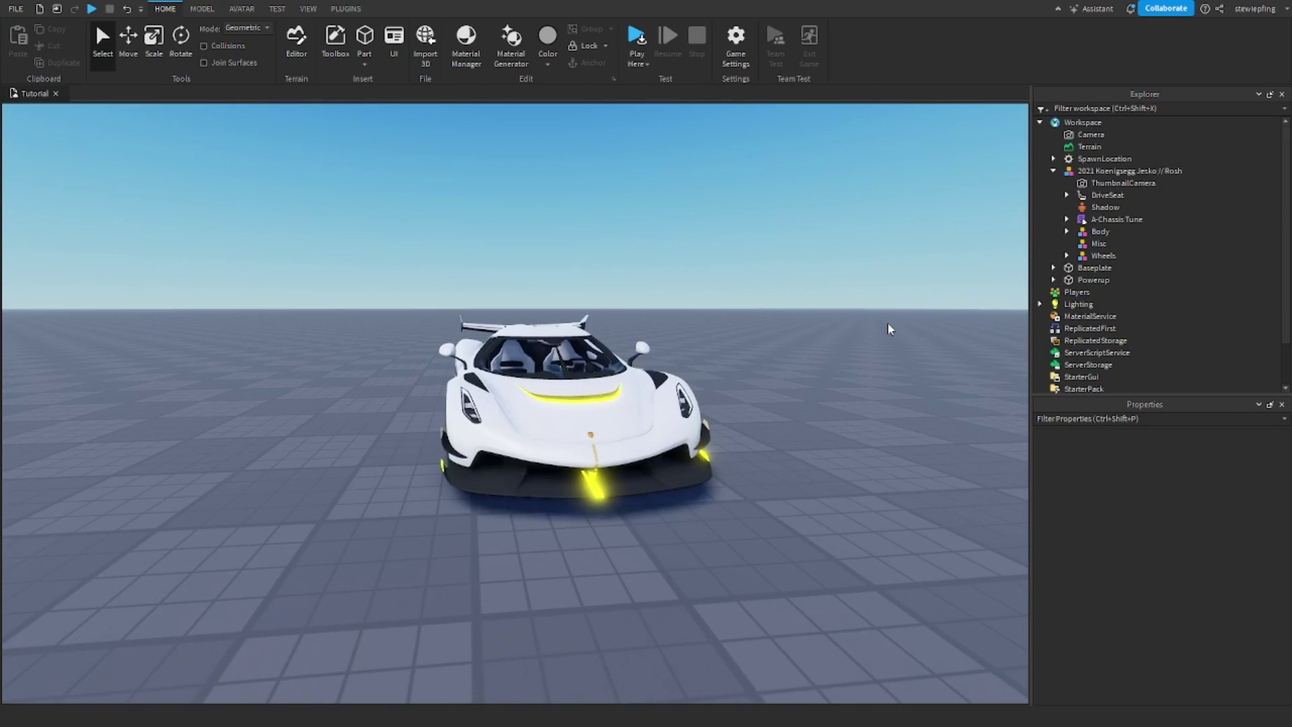
Step: Add a Highlight to the 2021 Koenigsegg Jesko car model and deselect the model
left_click(611, 409)
right_click_drag(611, 409, 626, 376)
left_click(1184, 171)
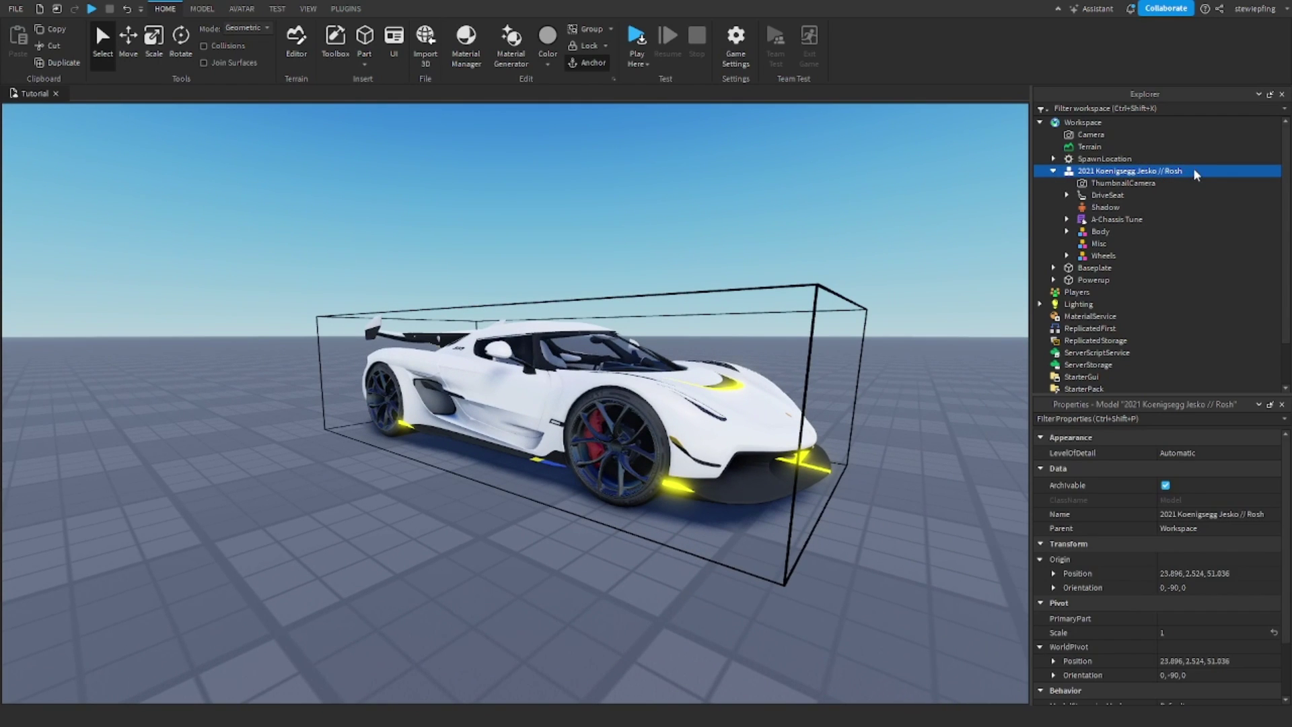
left_click(1084, 210)
left_click(596, 209)
Step: Inspect the Highlight's outline and fill around the whole car from the front and sides
scroll(585, 210, "down", 3)
right_click_drag(596, 208, 520, 404)
scroll(578, 211, "up", 4)
key("w")
key("s")
key("d")
key("w")
key("s")
key("d")
key("a")
key("w")
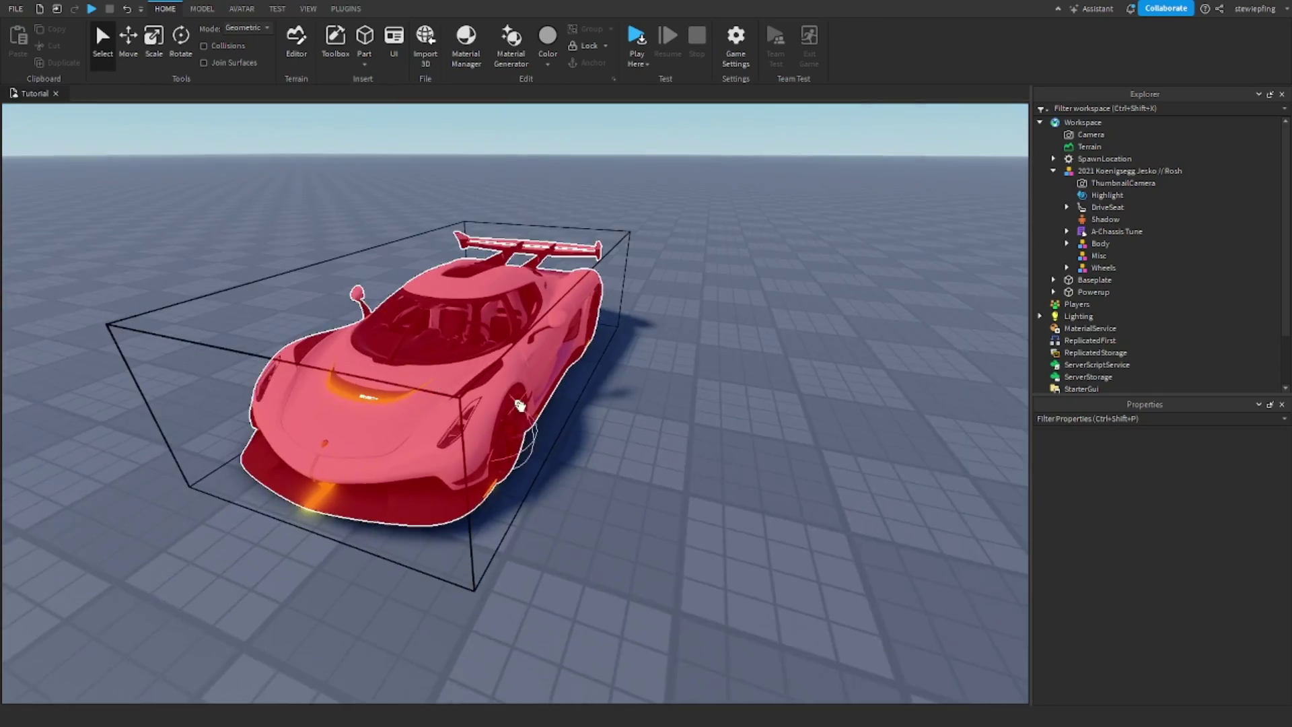
scroll(632, 401, "up", 2)
scroll(626, 377, "down", 5)
scroll(417, 422, "up", 3)
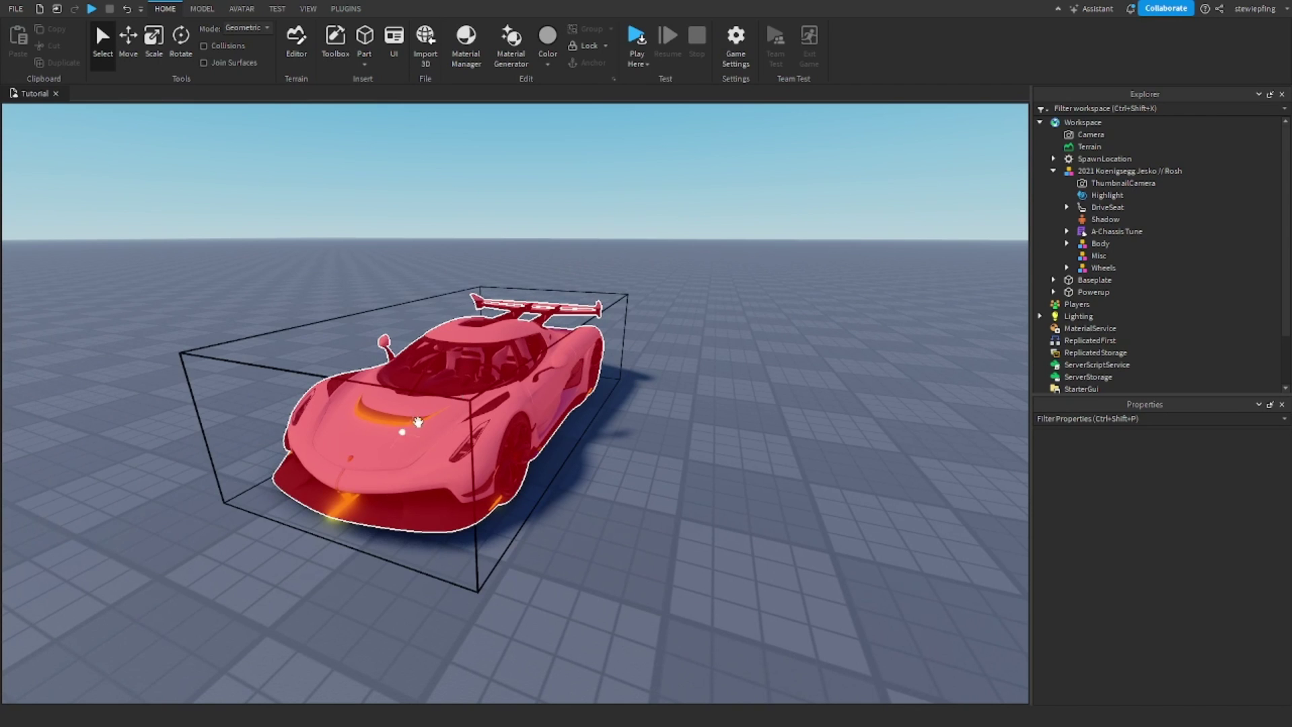
scroll(577, 490, "down", 2)
right_click_drag(578, 490, 657, 491)
scroll(639, 464, "down", 3)
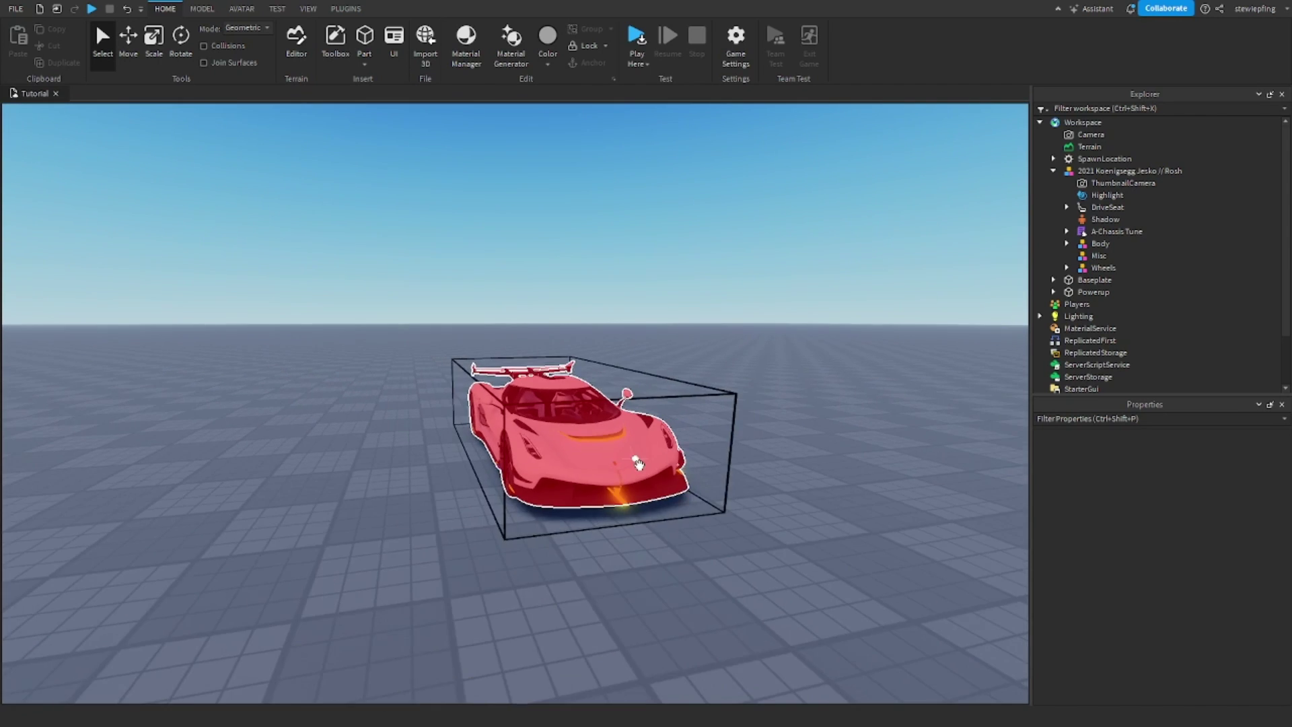
scroll(637, 464, "up", 3)
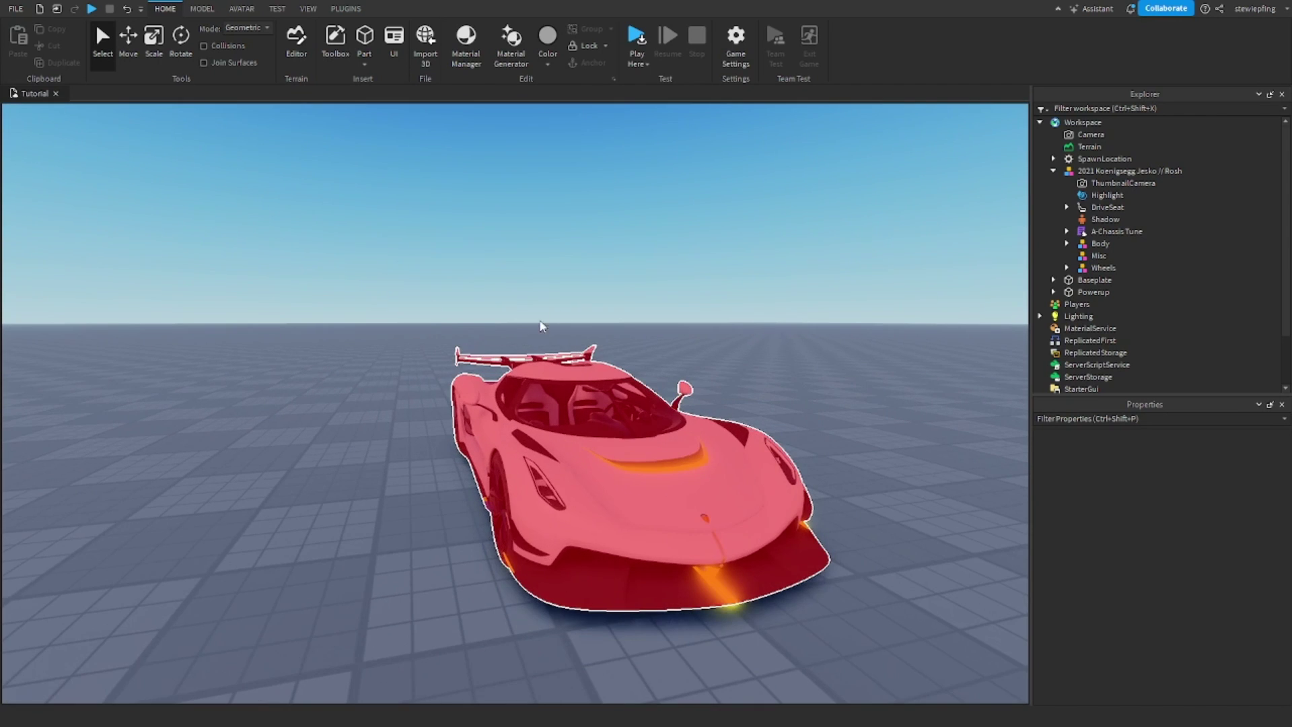
Step: Compare the car's Highlight outline close up with how it renders from farther away
scroll(591, 305, "up", 3)
right_click_drag(543, 326, 586, 326)
scroll(658, 285, "down", 4)
right_click_drag(658, 285, 633, 336)
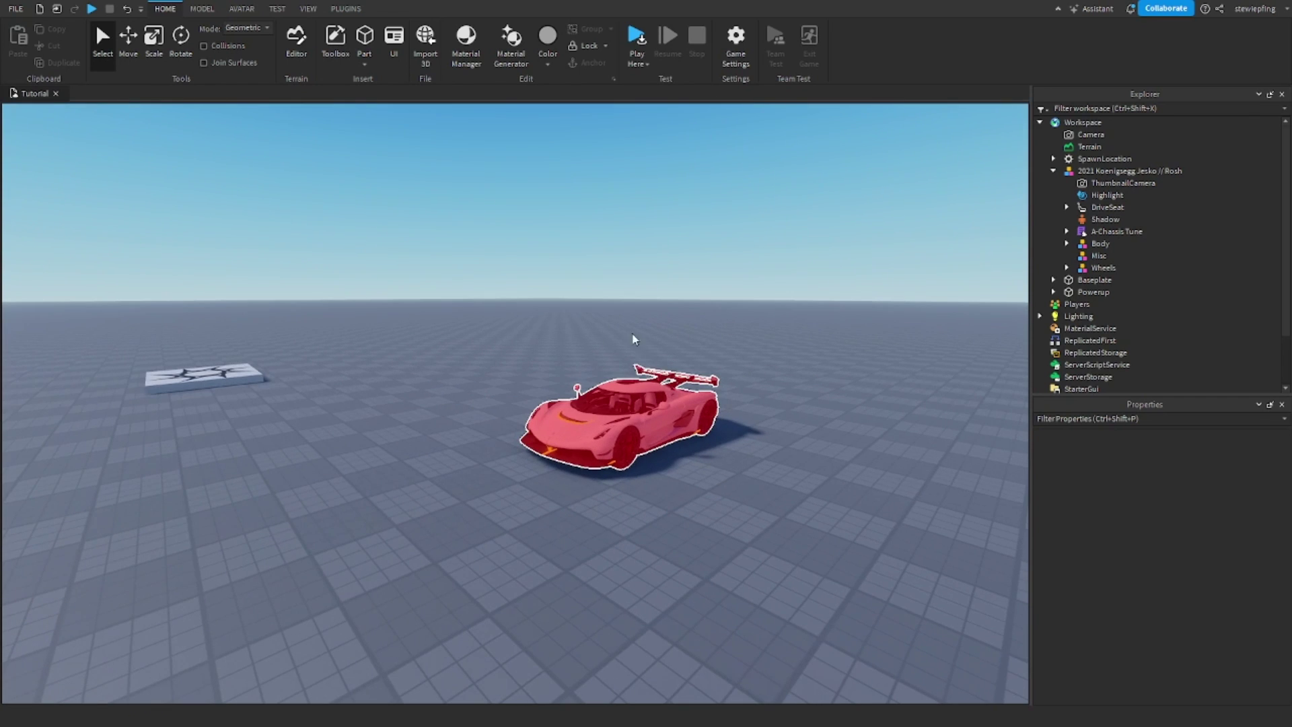
right_click_drag(571, 369, 589, 364)
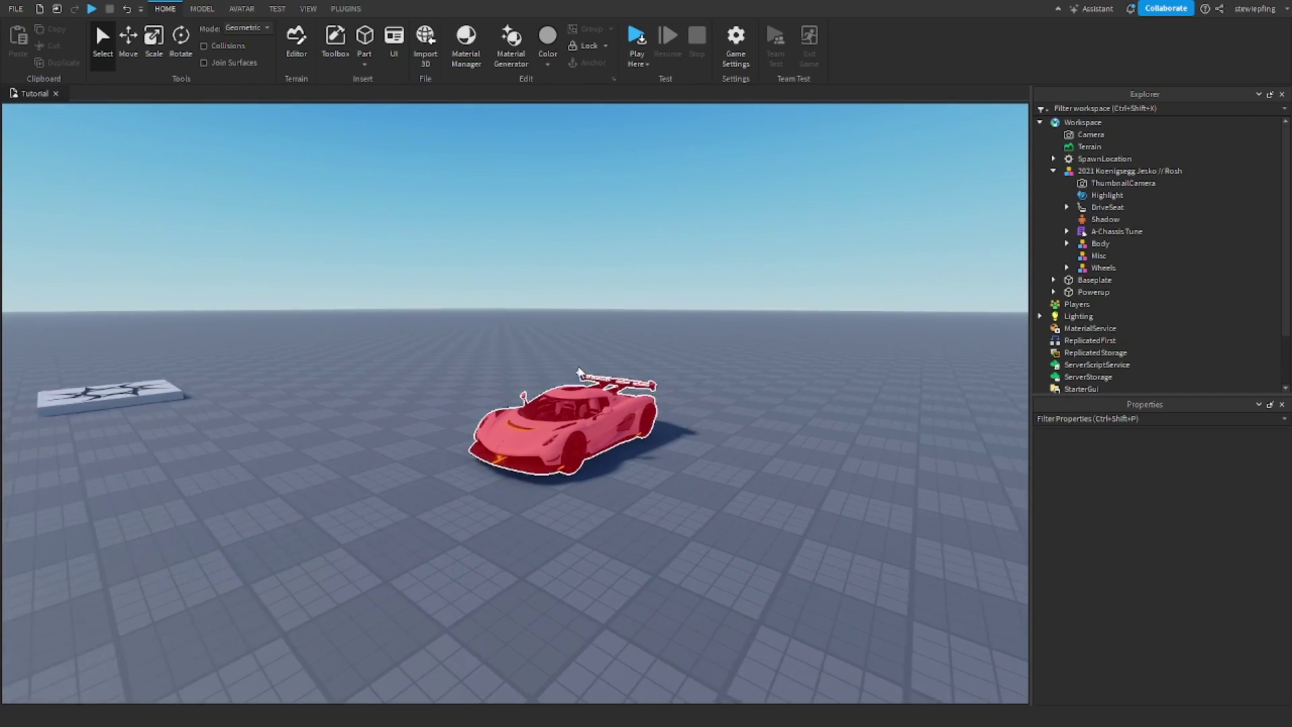
scroll(590, 377, "up", 3)
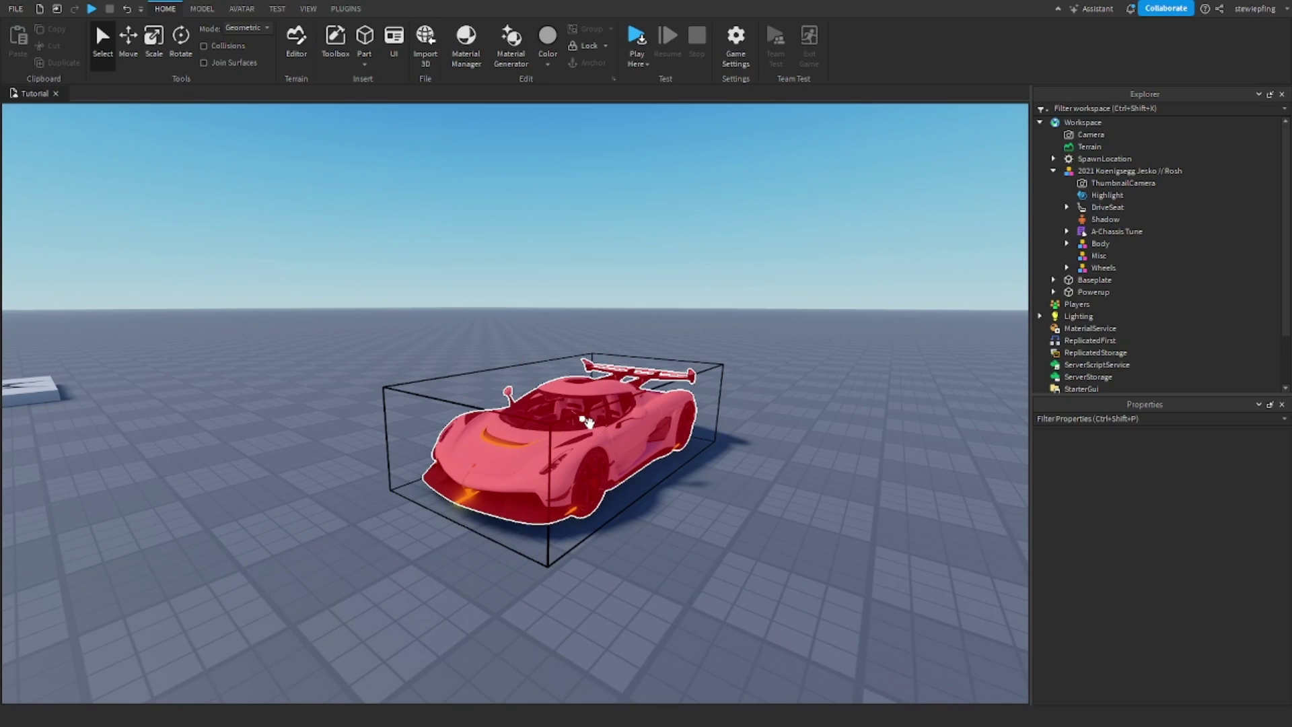
scroll(587, 422, "up", 2)
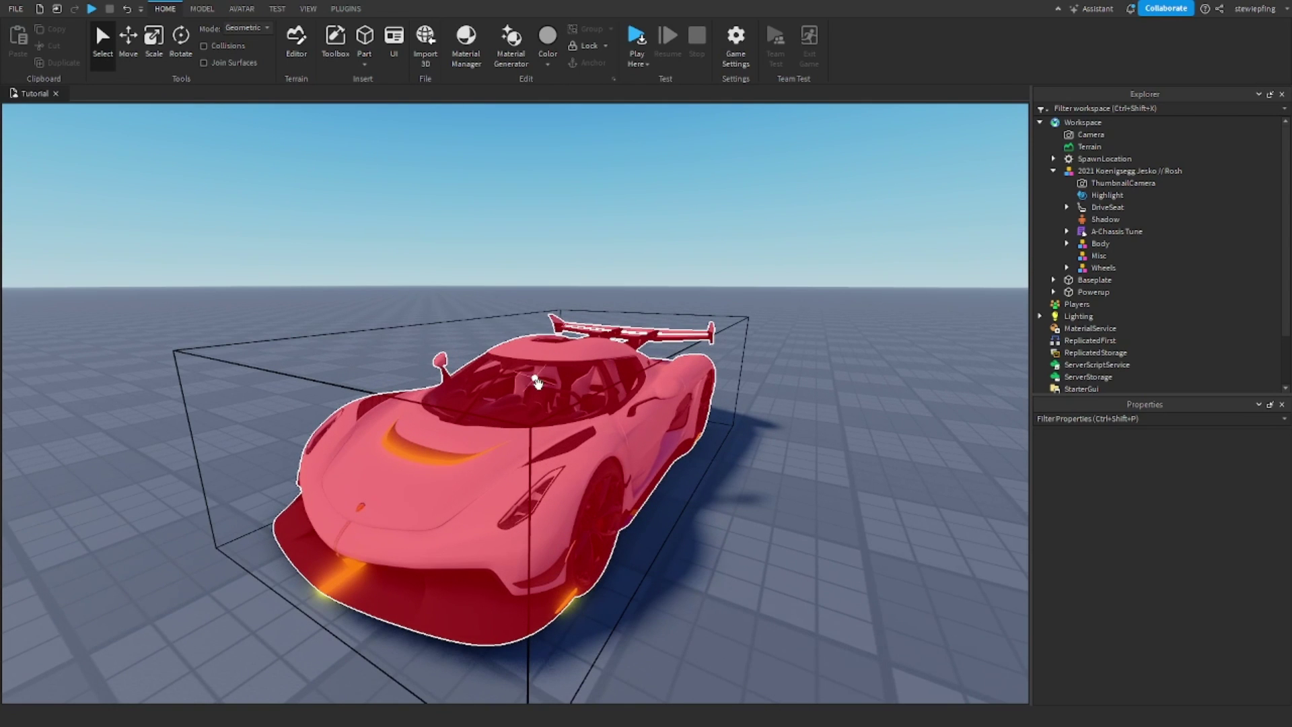
scroll(519, 406, "down", 3)
right_click_drag(519, 404, 505, 403)
scroll(505, 402, "down", 3)
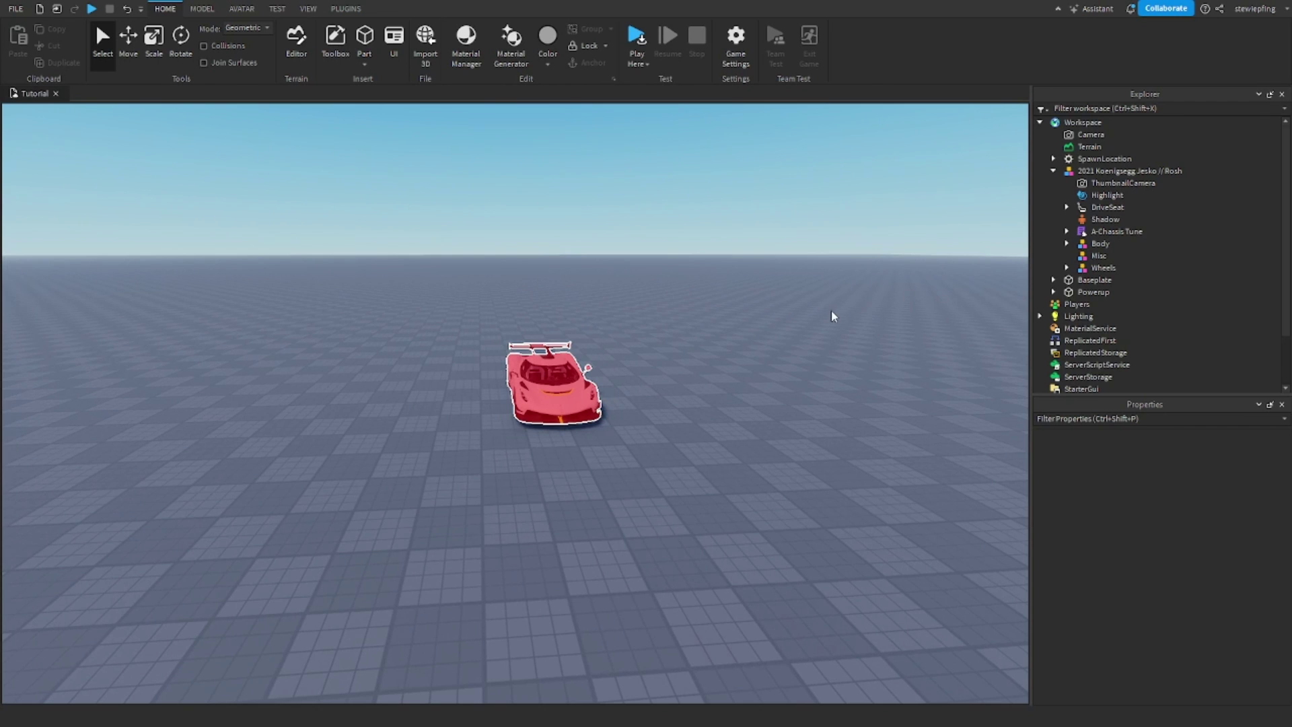
scroll(832, 317, "up", 2)
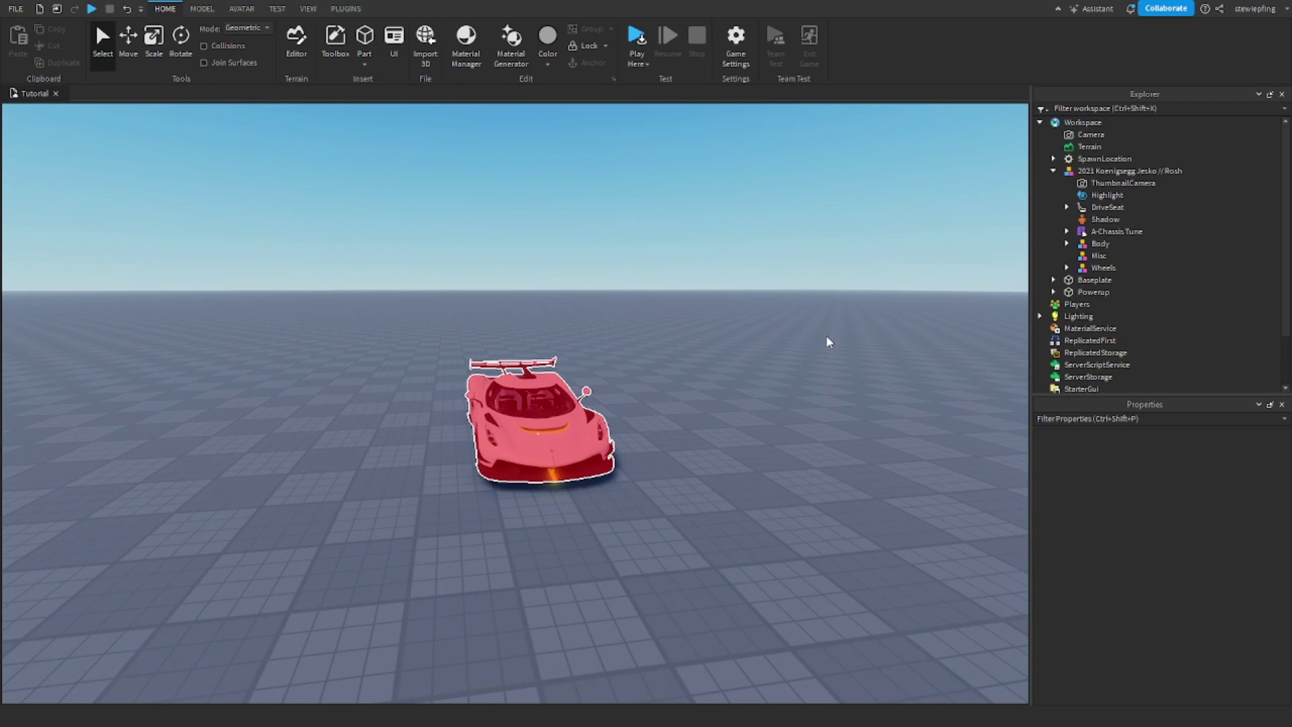
scroll(519, 406, "up", 5)
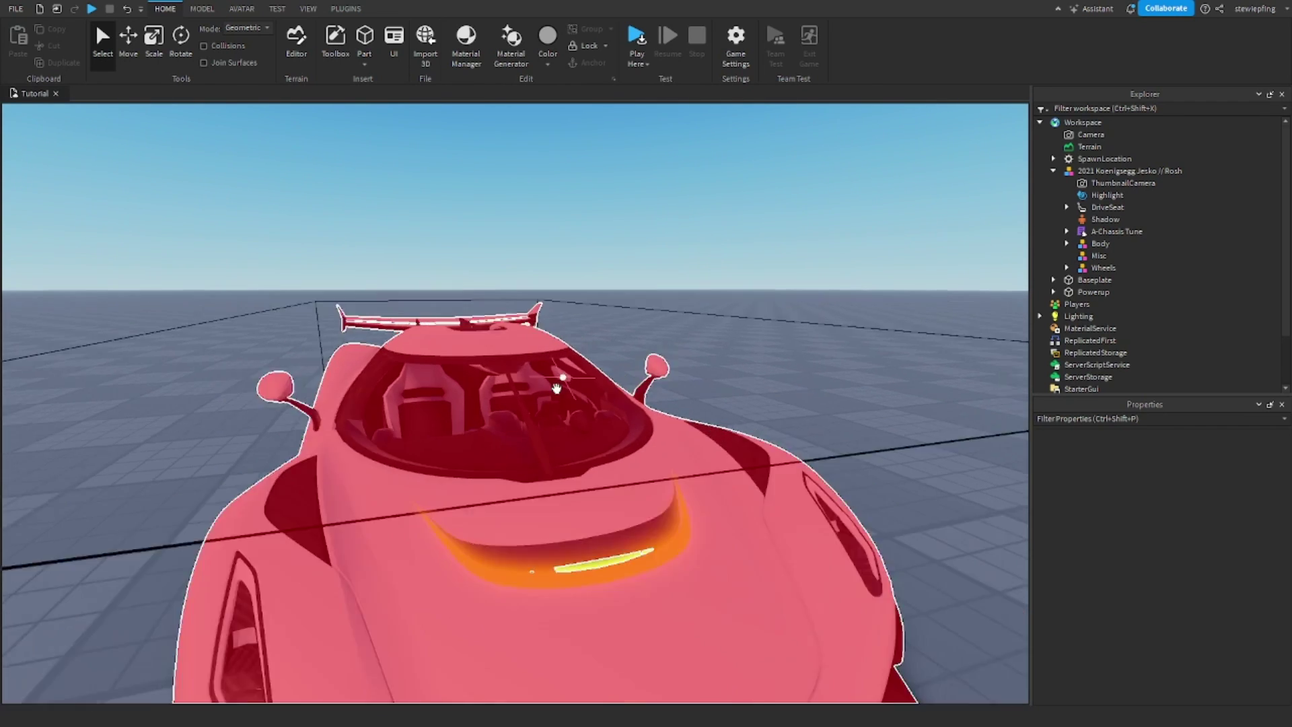
scroll(605, 444, "down", 6)
right_click_drag(647, 484, 647, 485)
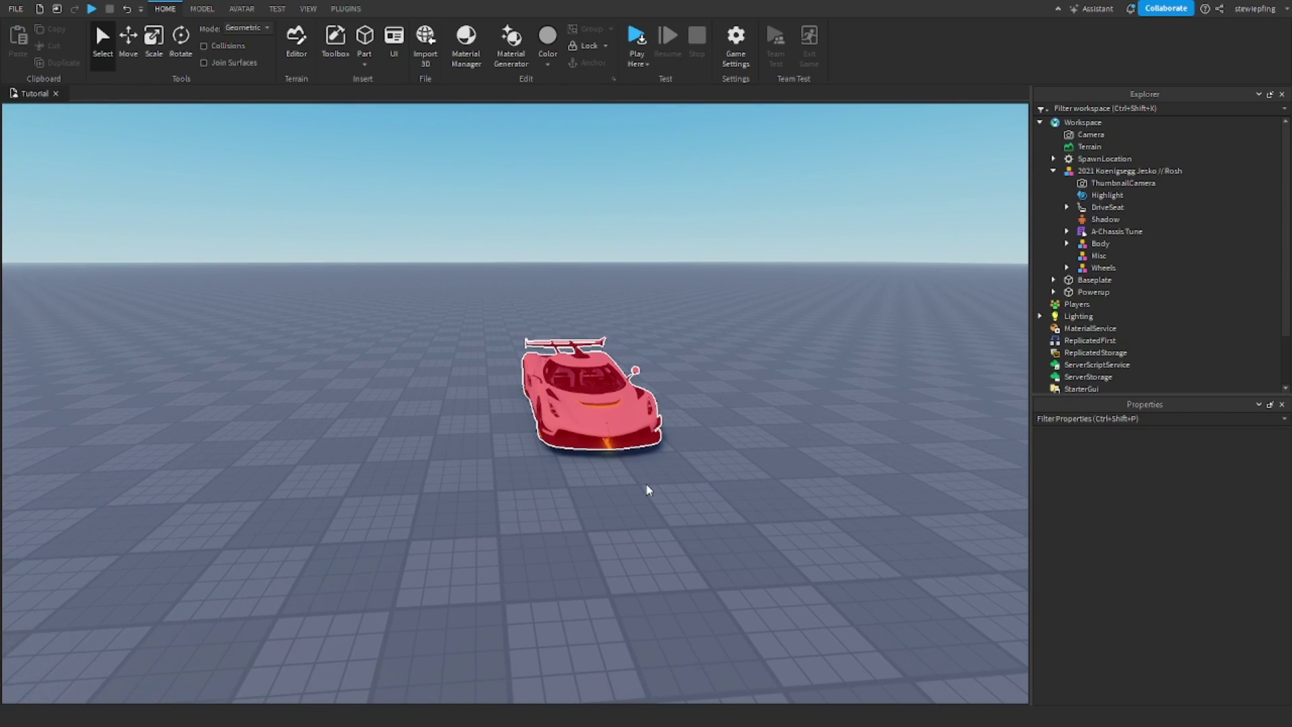
right_click_drag(802, 522, 802, 523)
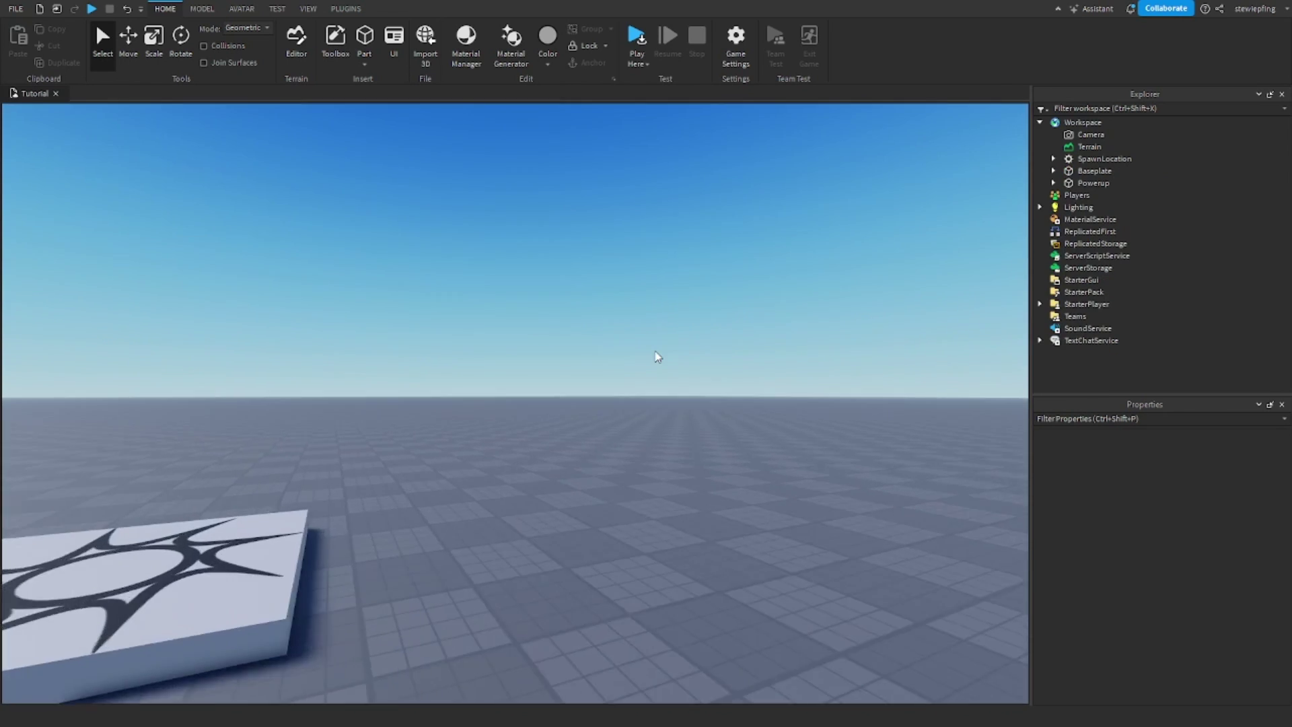
right_click_drag(657, 357, 655, 351)
key("d")
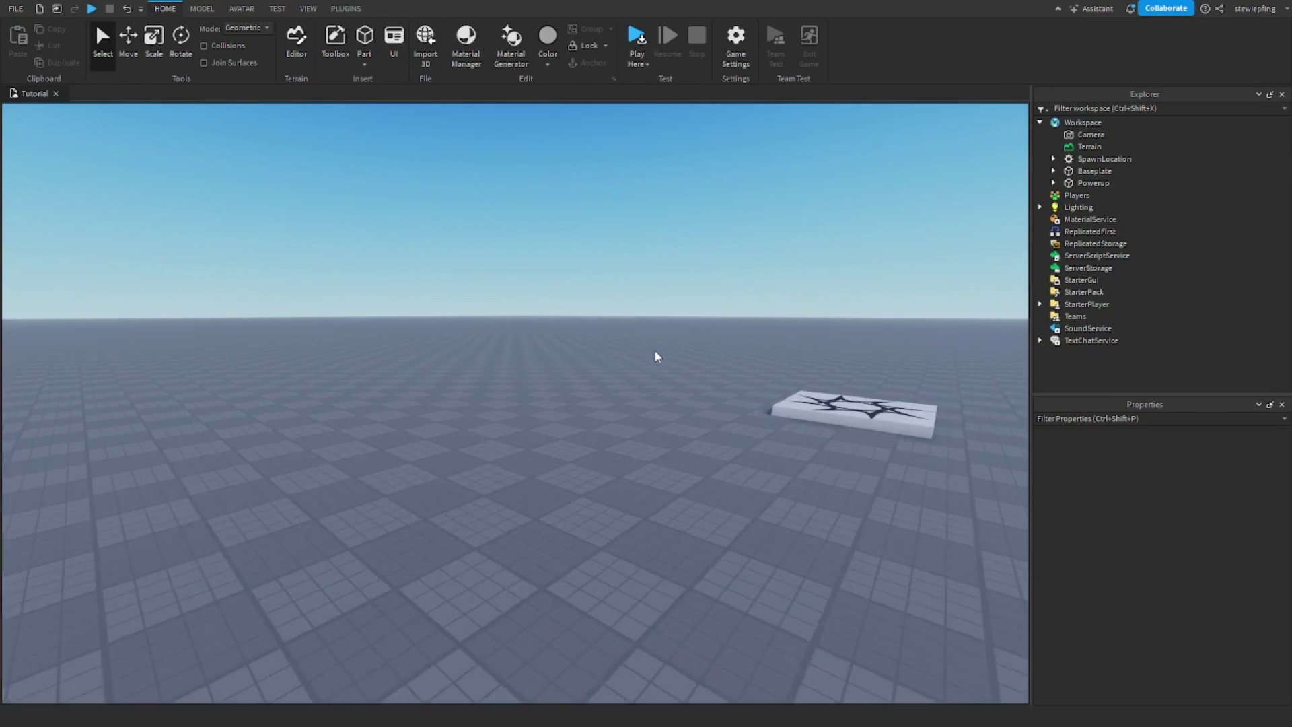
key("w")
key("a")
key("s")
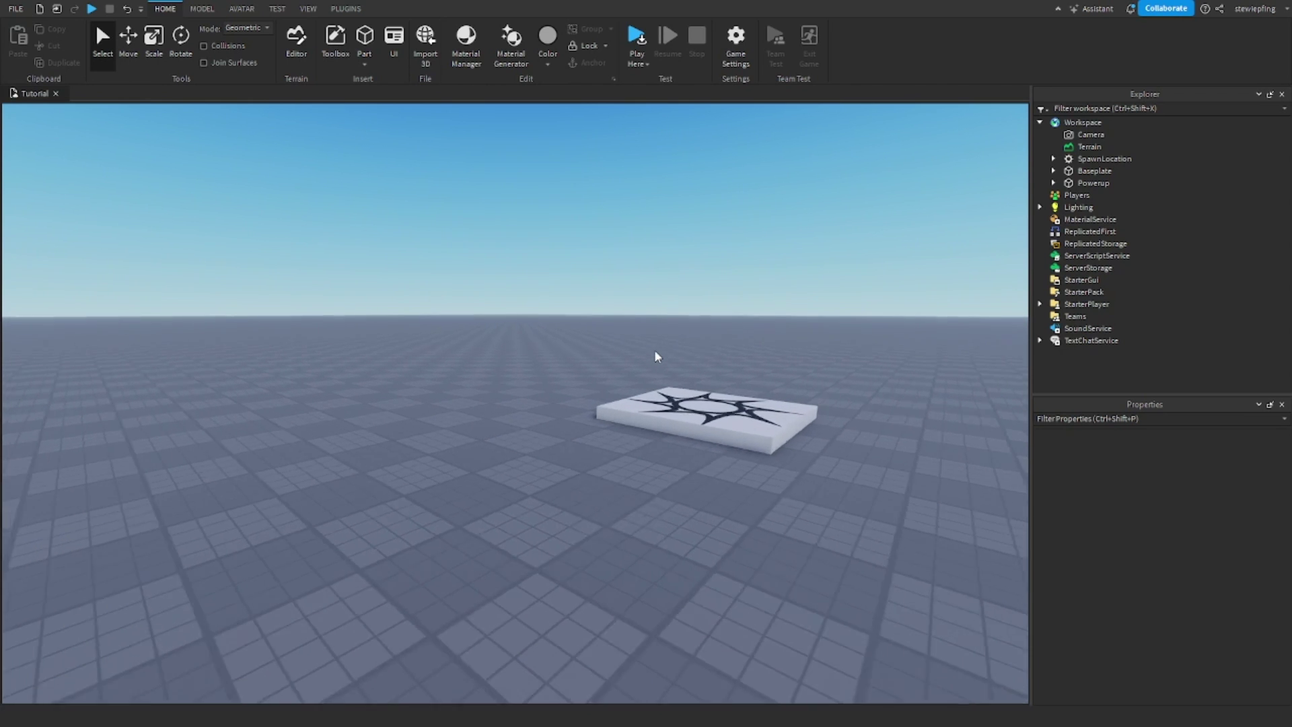
key("d")
scroll(654, 349, "up", 5)
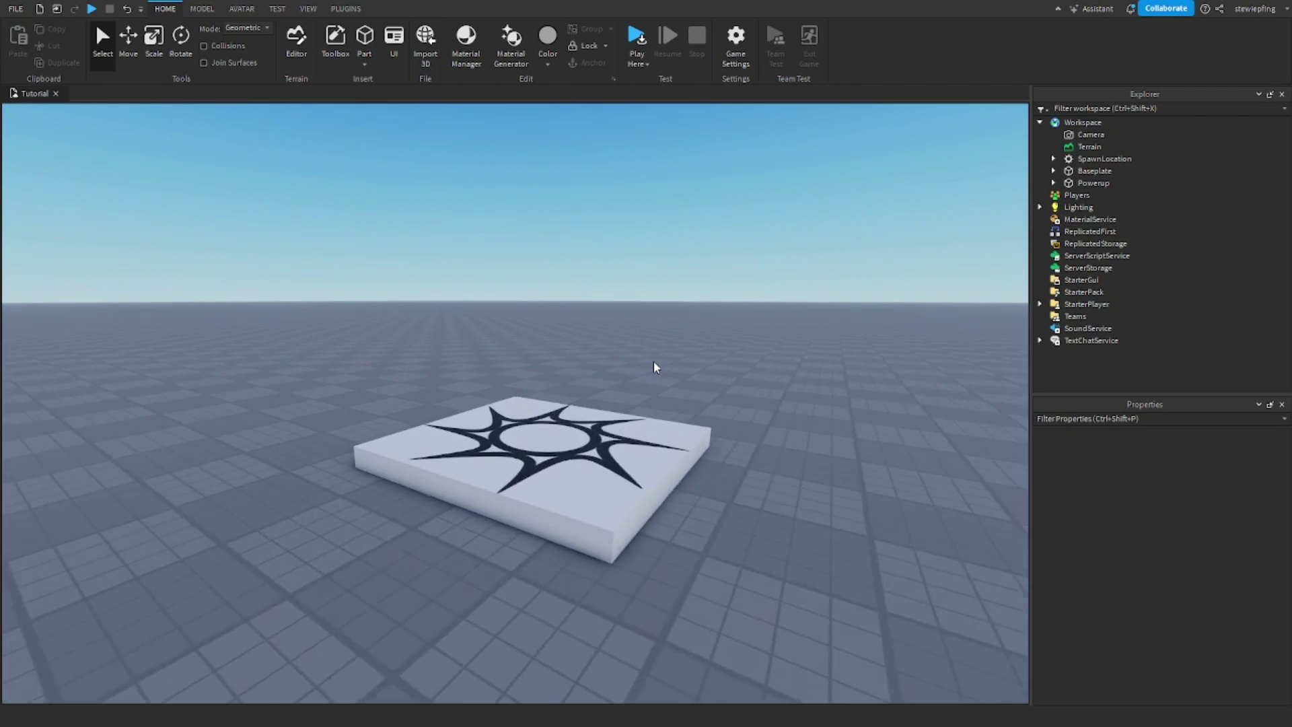
right_click_drag(653, 362, 650, 308)
scroll(640, 312, "down", 5)
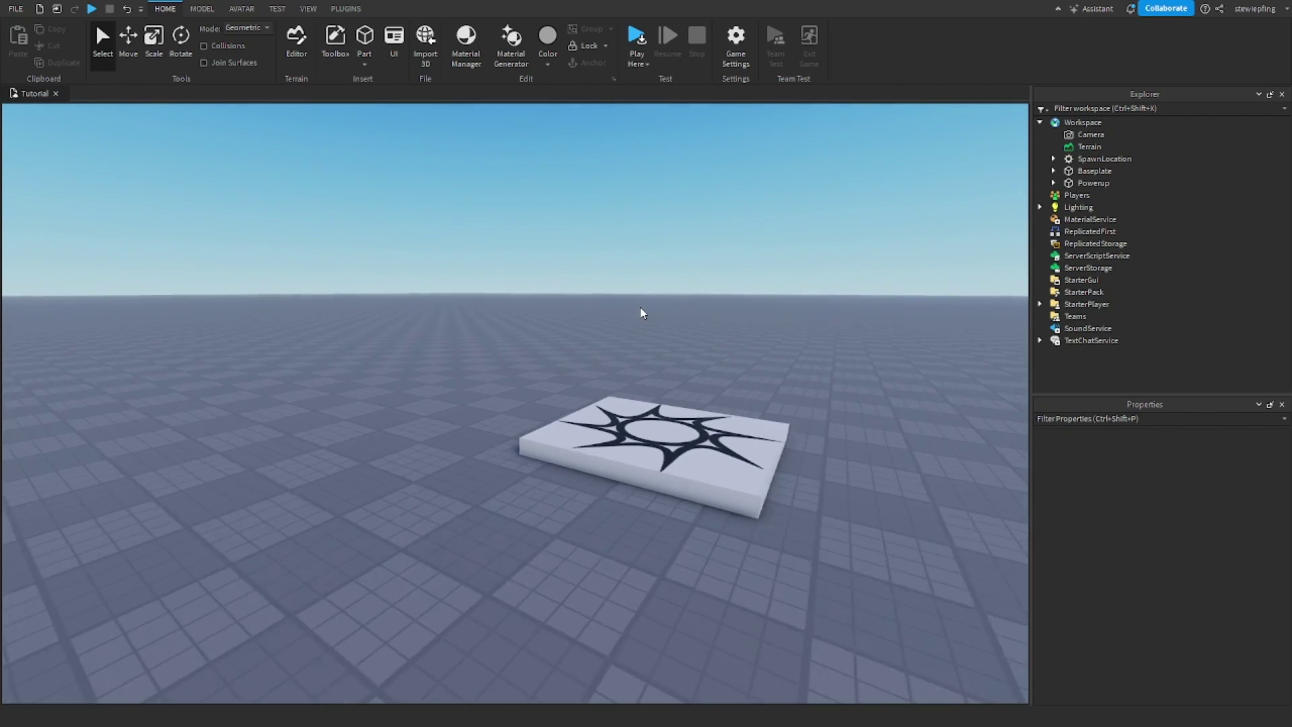